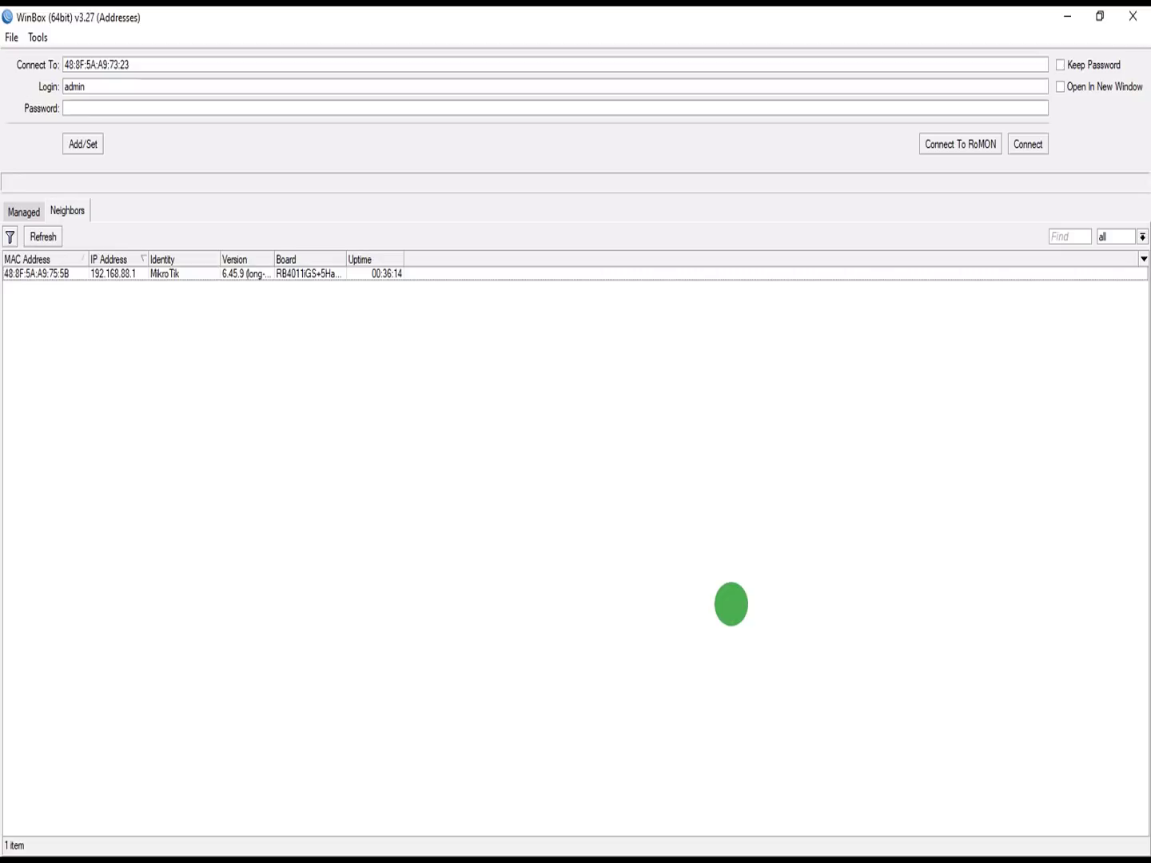
Step: Connect to router 48:8F:5A:A9:75:5B (RouterOS 6.45.9), maximize the session and close Quick Set
{"action": "left_click", "coordinate": [24, 272]}
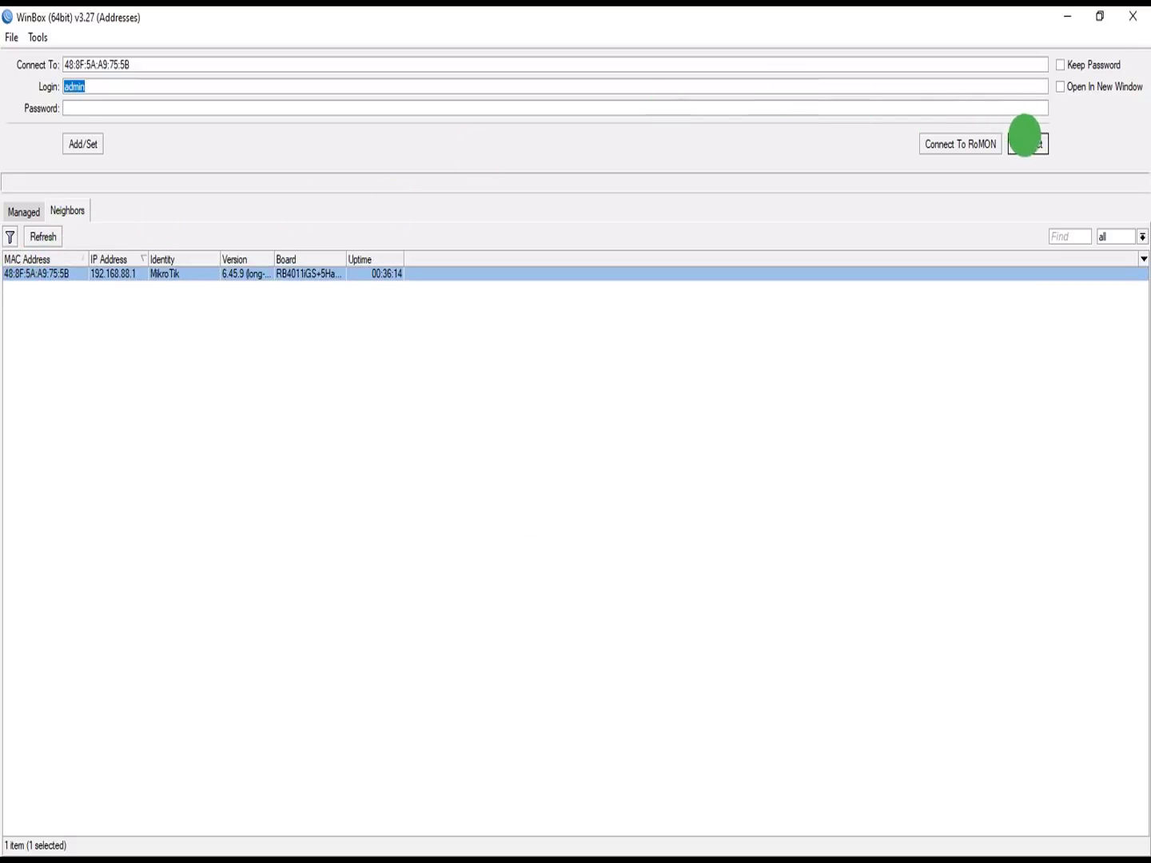
{"action": "left_click", "coordinate": [1026, 142]}
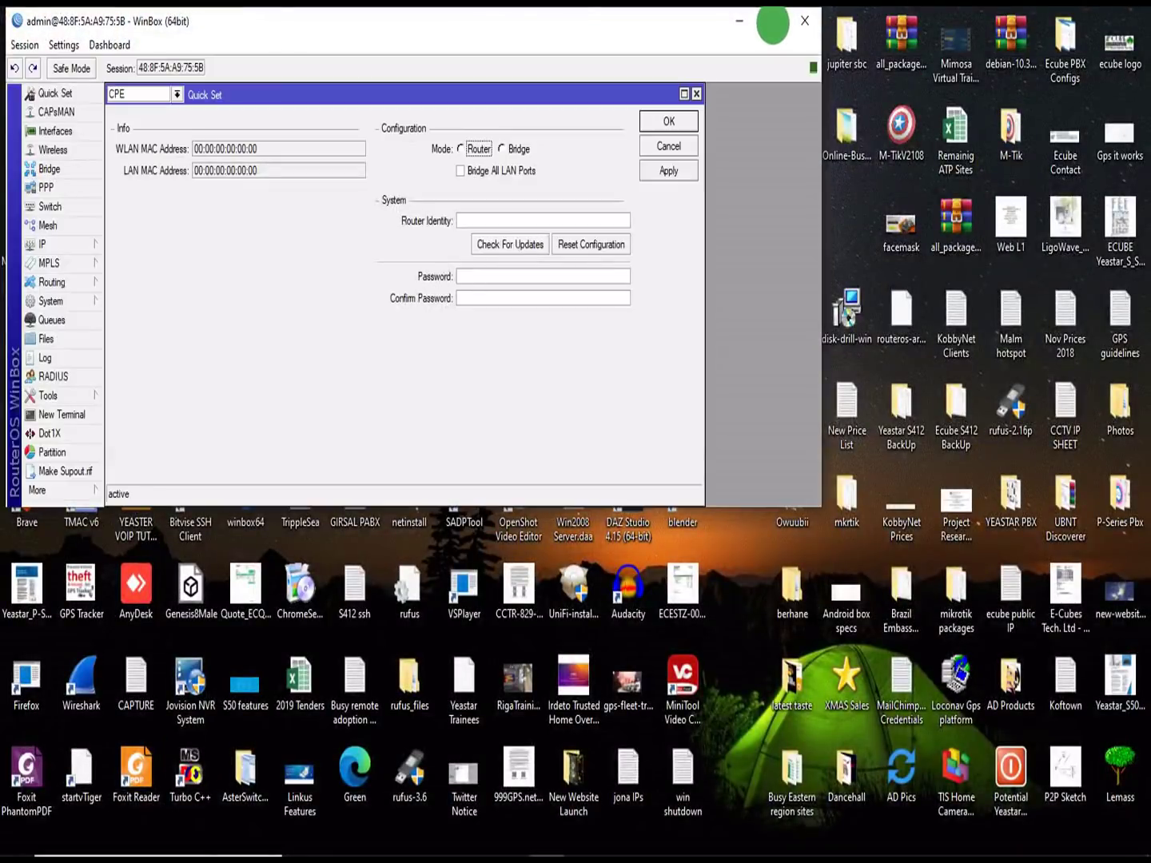
{"action": "left_click", "coordinate": [772, 21]}
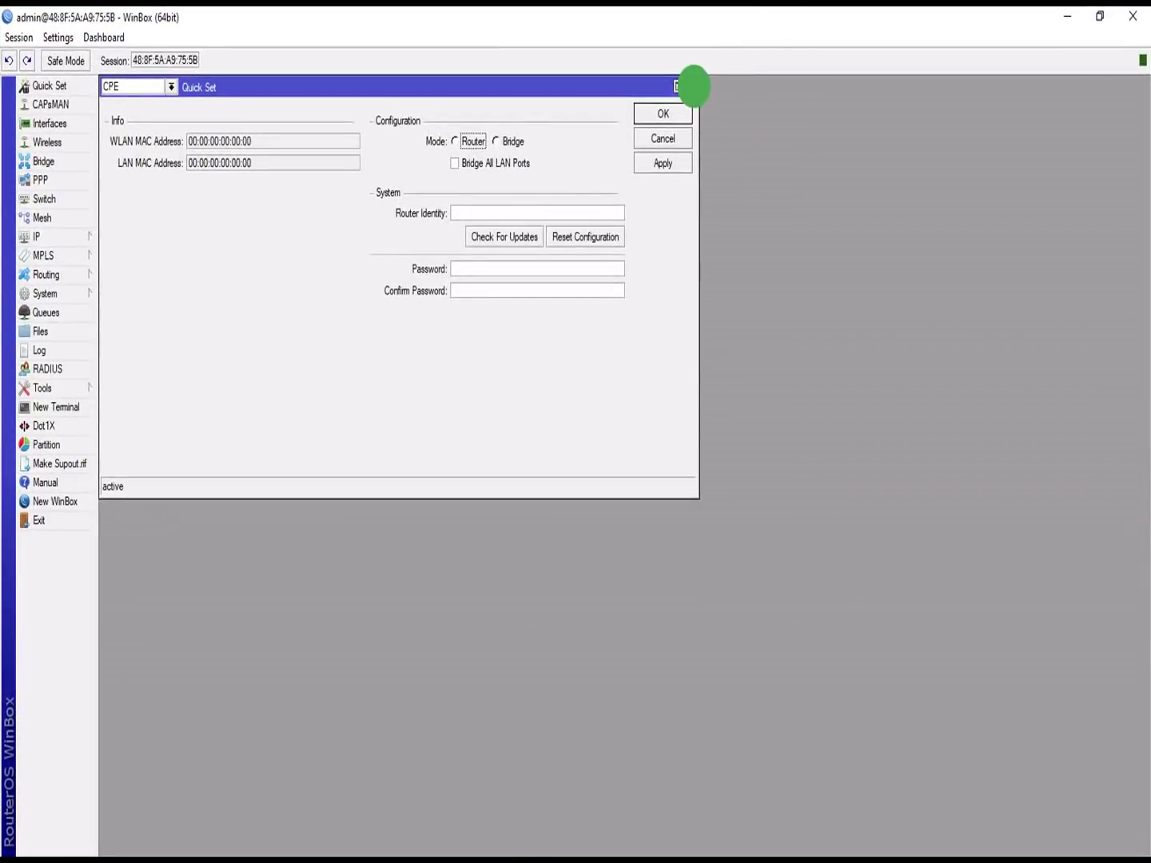
{"action": "left_click", "coordinate": [690, 86]}
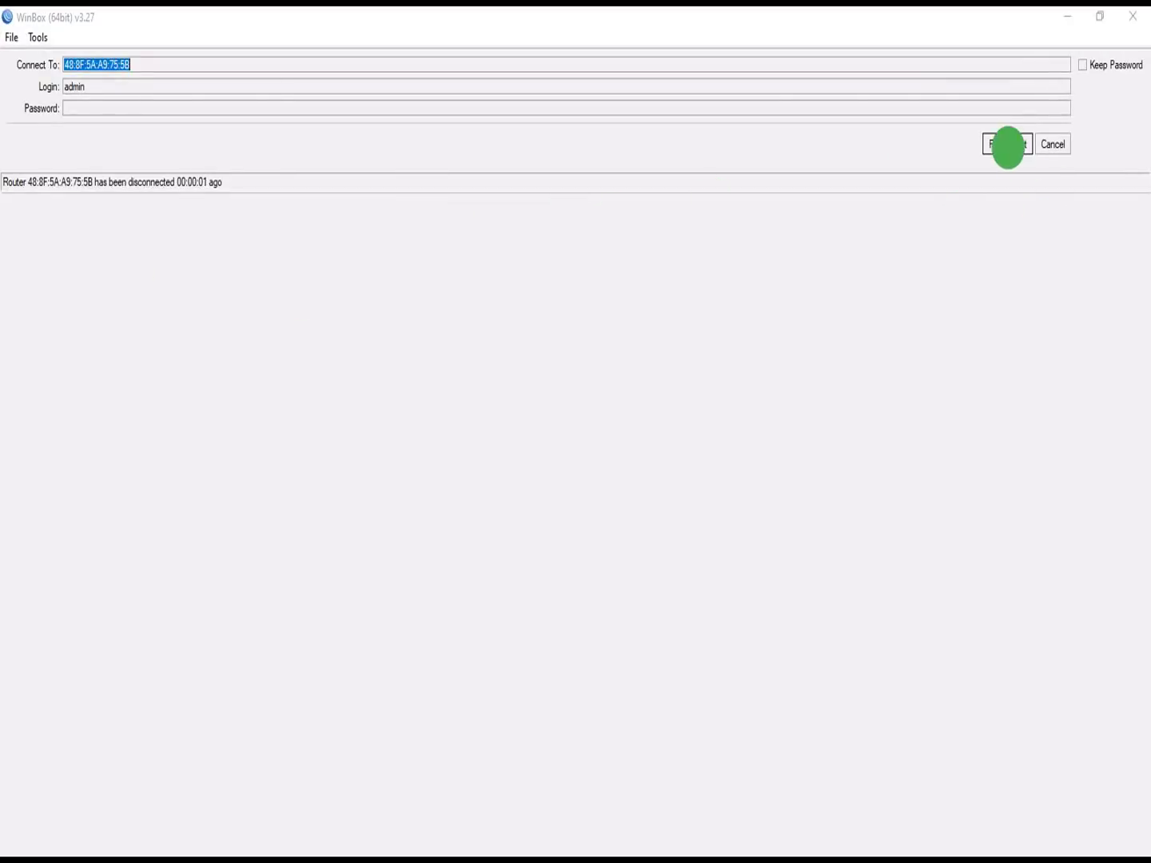
{"action": "left_click", "coordinate": [1008, 148]}
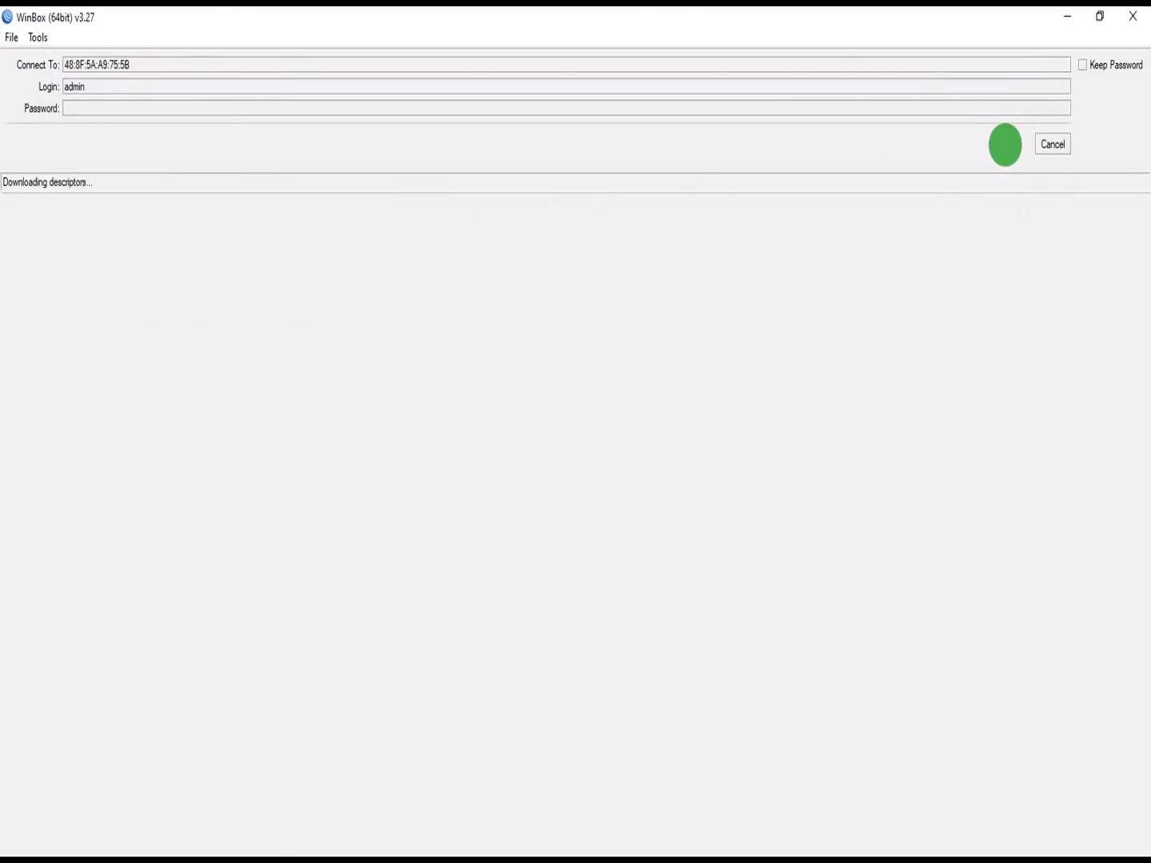
{"action": "left_click", "coordinate": [40, 236]}
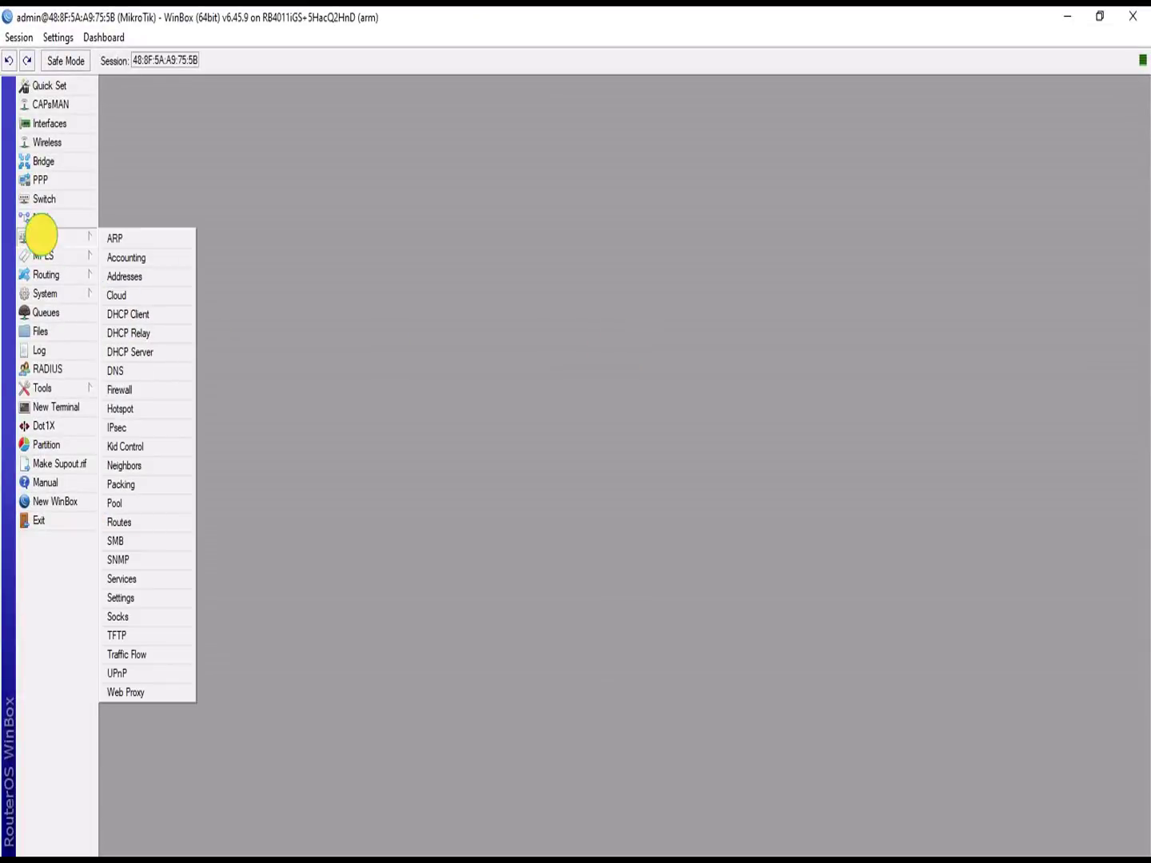
{"action": "left_click", "coordinate": [116, 258]}
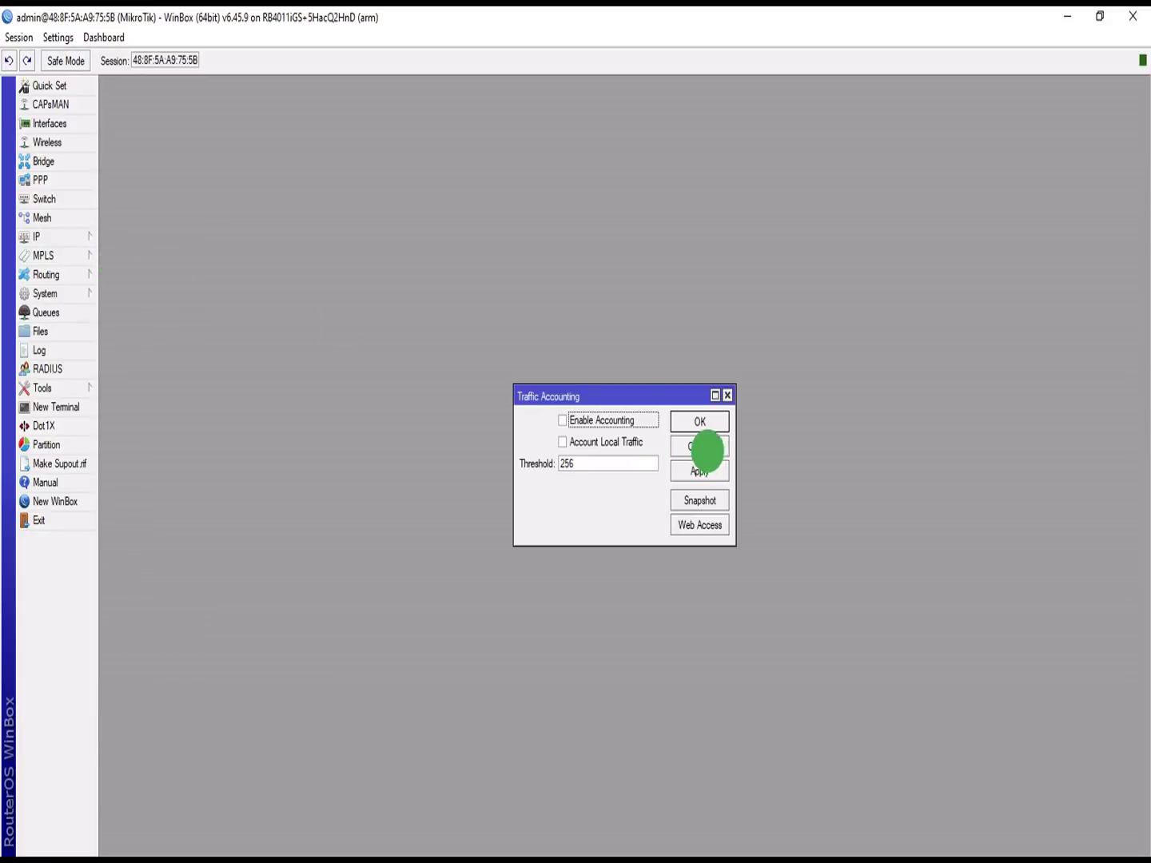
{"action": "left_click", "coordinate": [707, 449]}
{"action": "left_click", "coordinate": [50, 236]}
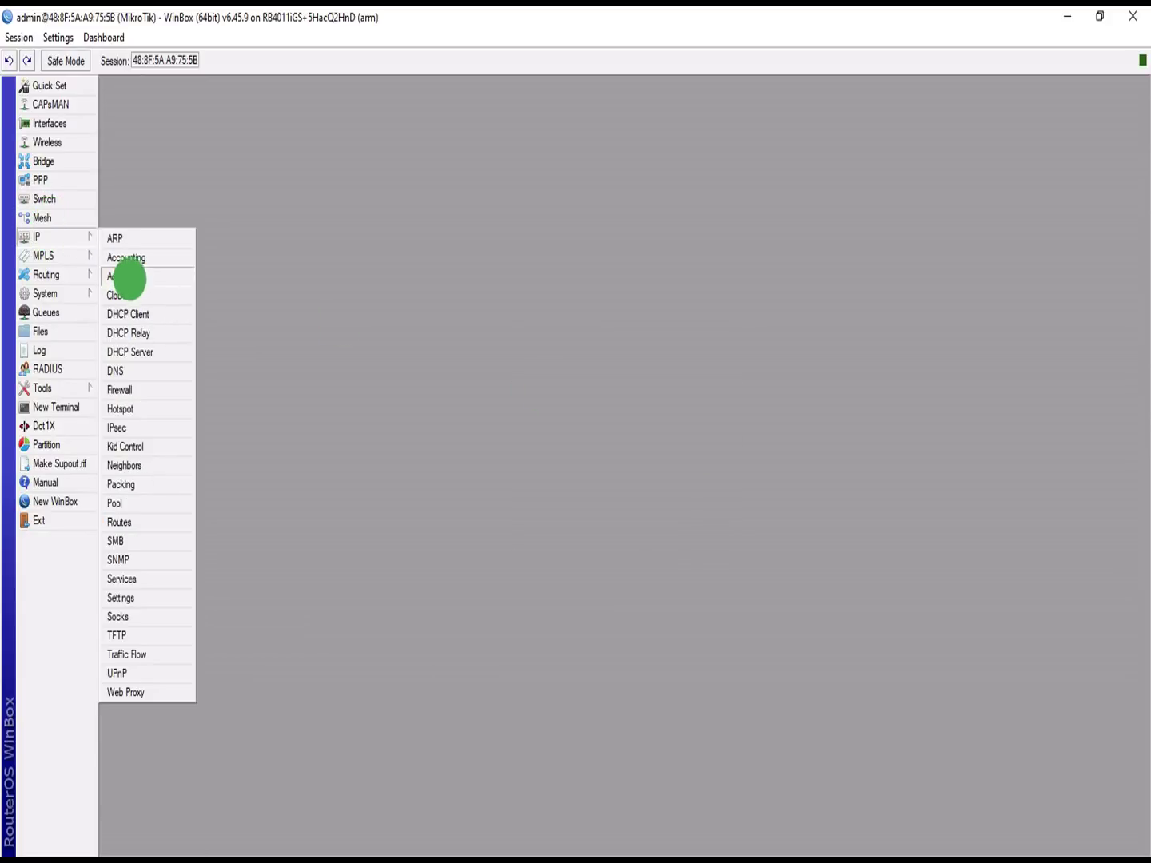
{"action": "left_click", "coordinate": [131, 277]}
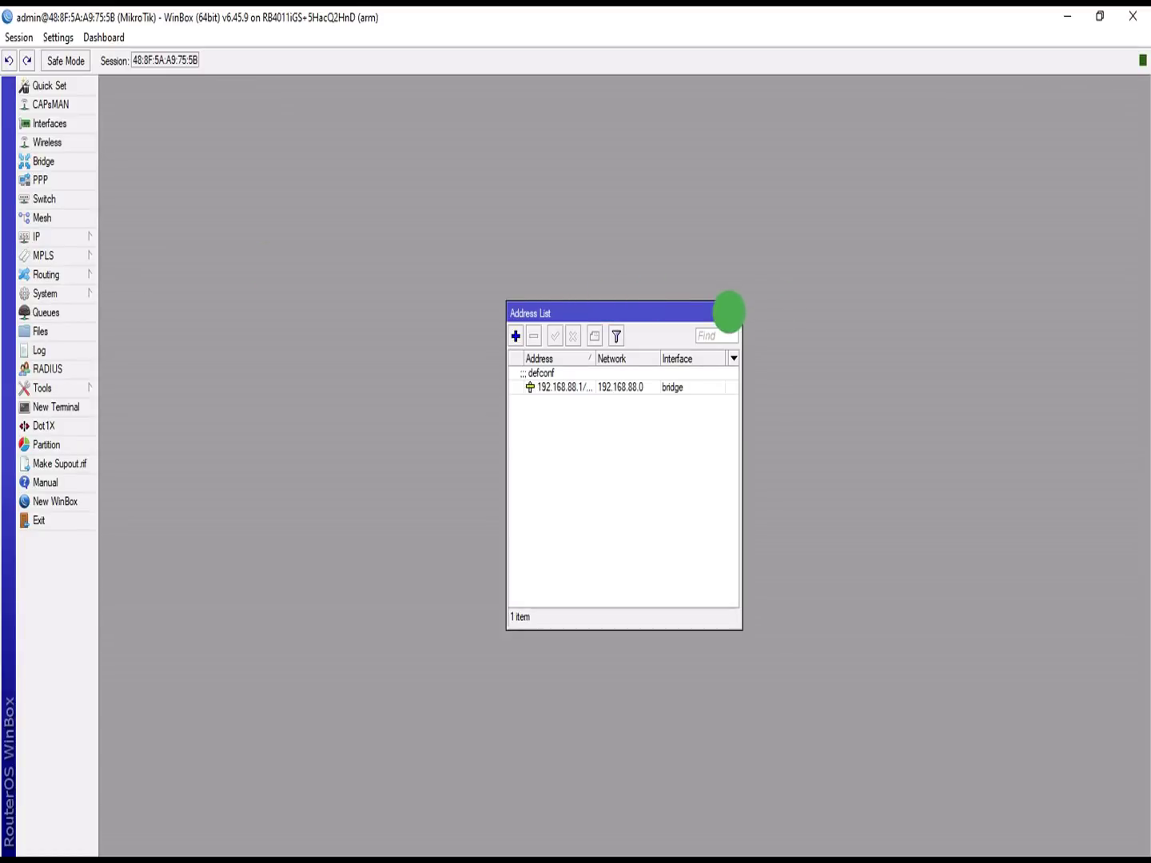
{"action": "left_click", "coordinate": [734, 312]}
{"action": "left_click", "coordinate": [49, 235]}
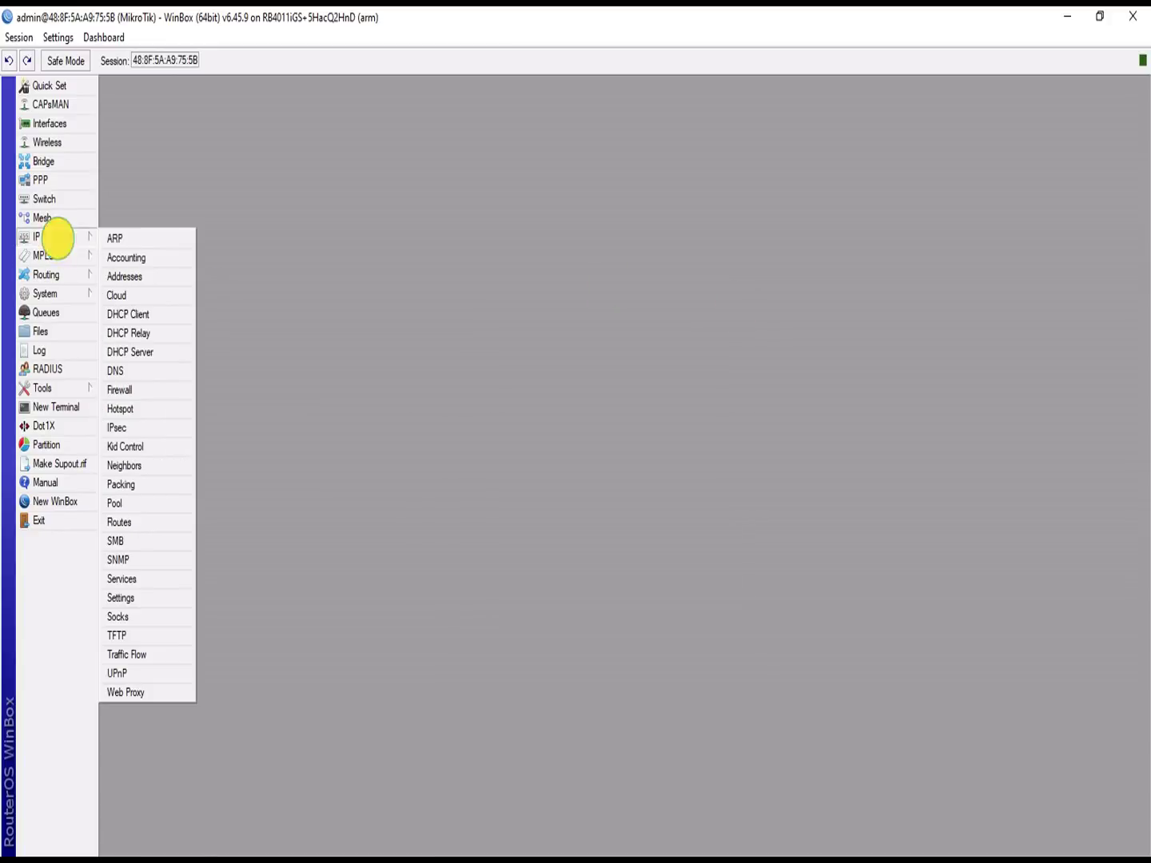
{"action": "left_click", "coordinate": [61, 347]}
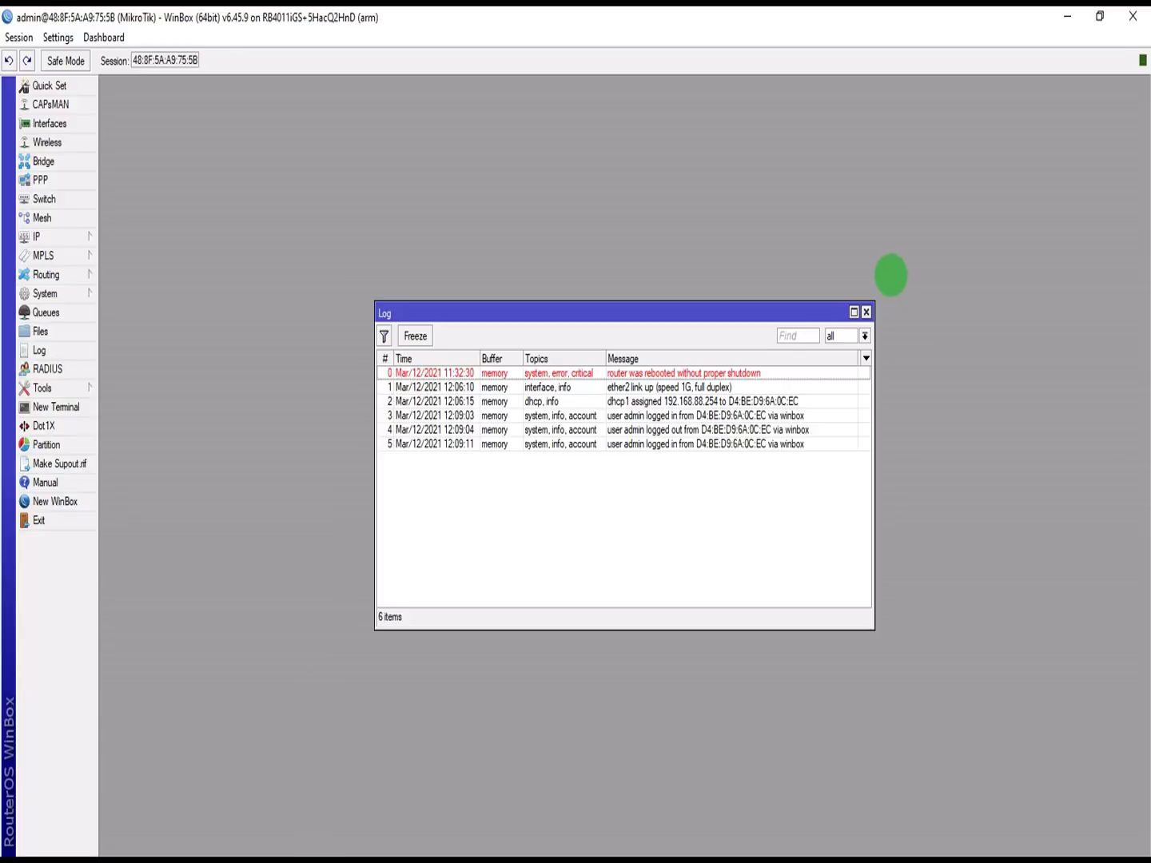
{"action": "left_click", "coordinate": [866, 312]}
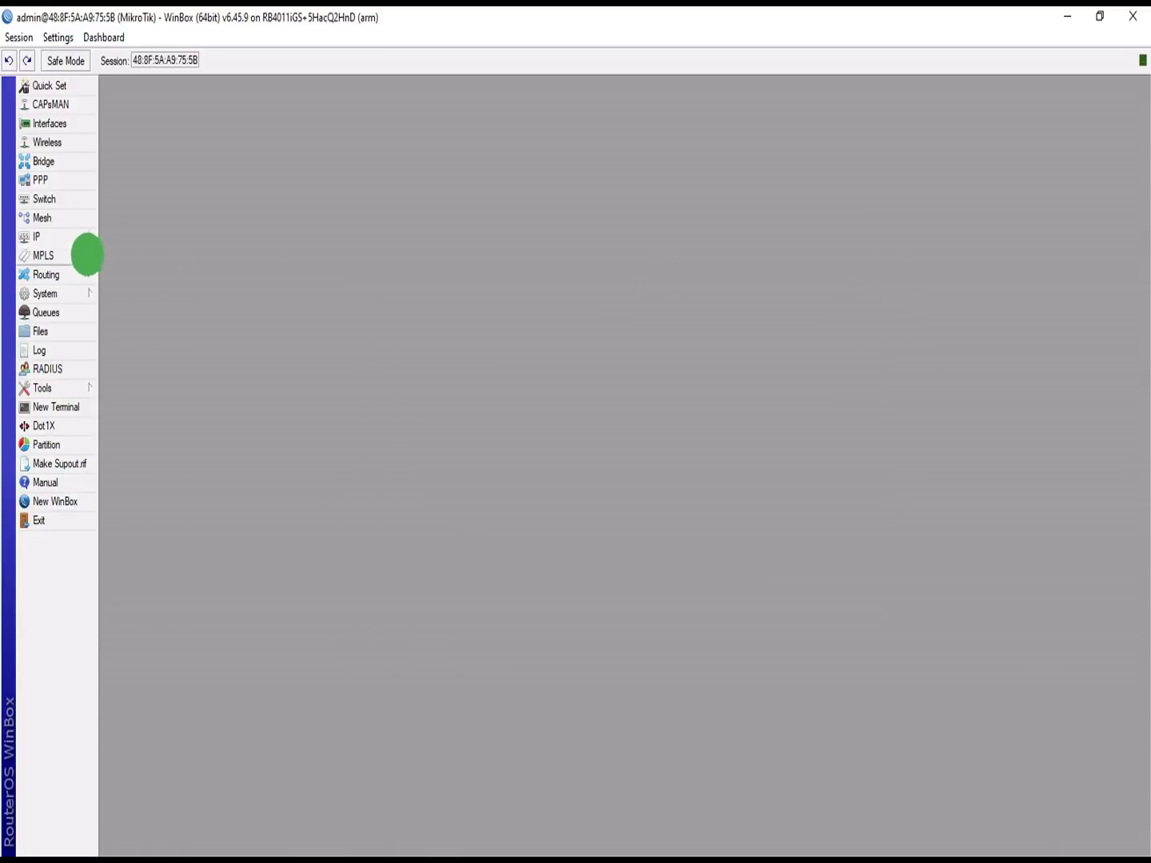
{"action": "left_click", "coordinate": [64, 235]}
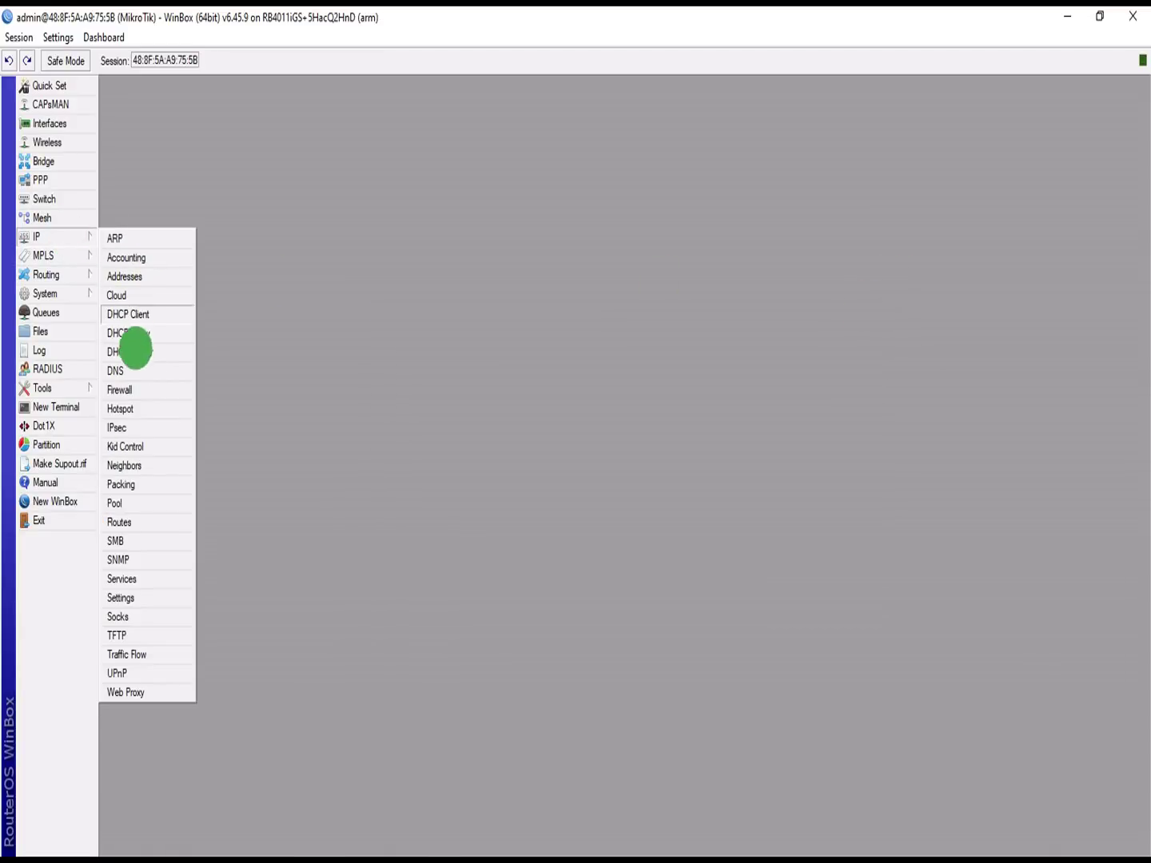
{"action": "left_click", "coordinate": [124, 291]}
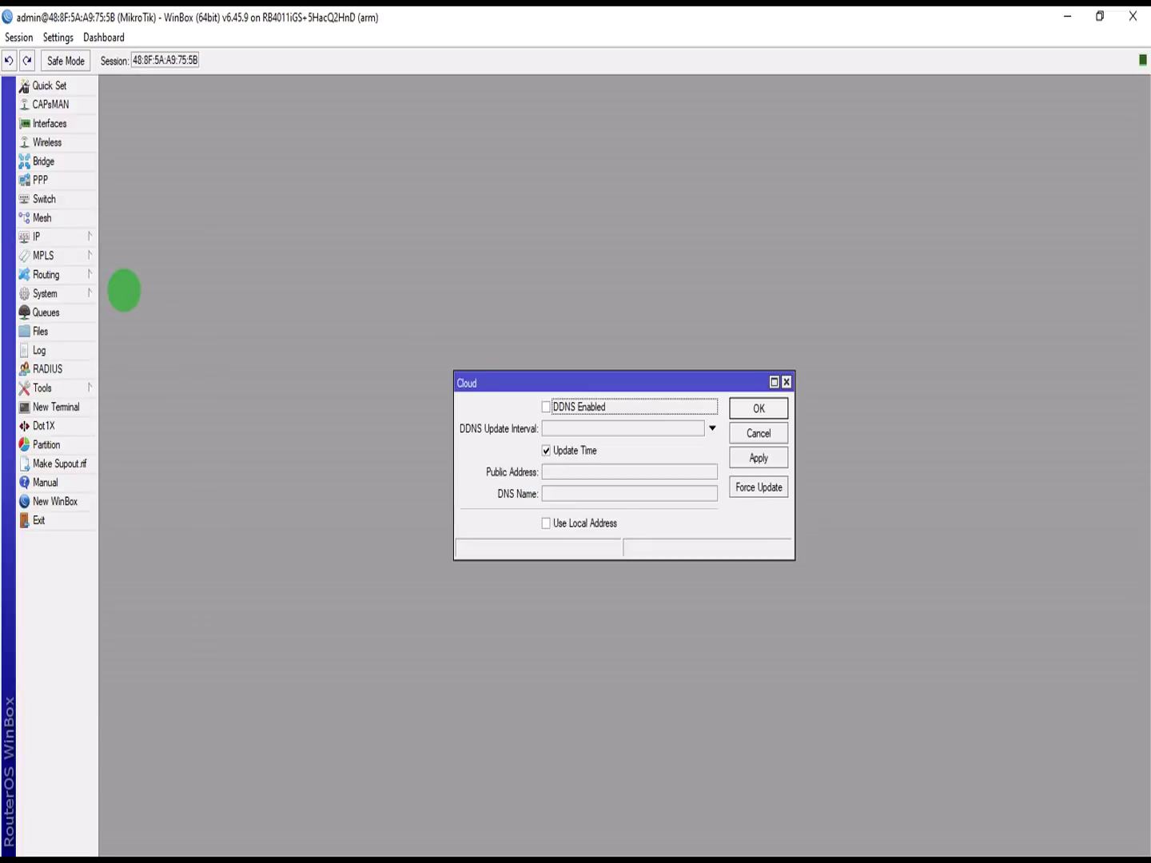
{"action": "left_click", "coordinate": [757, 438]}
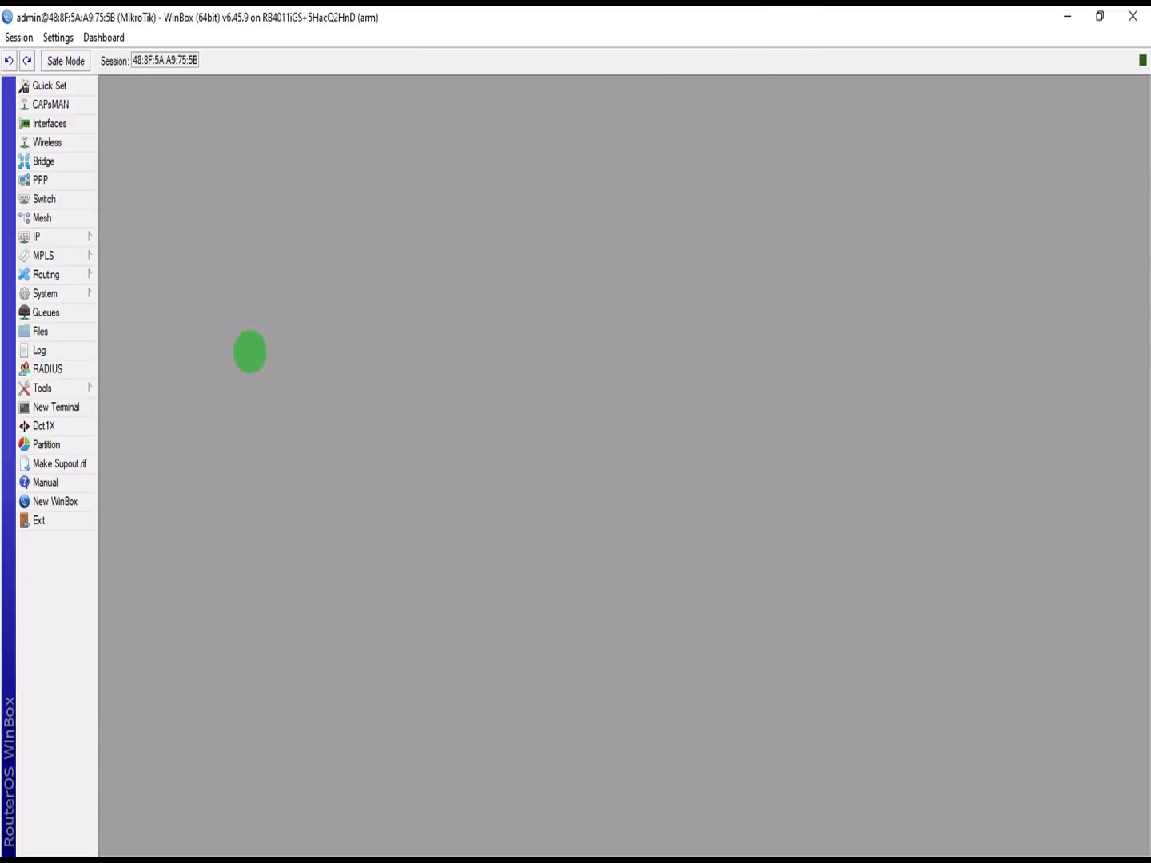
{"action": "left_click", "coordinate": [46, 235]}
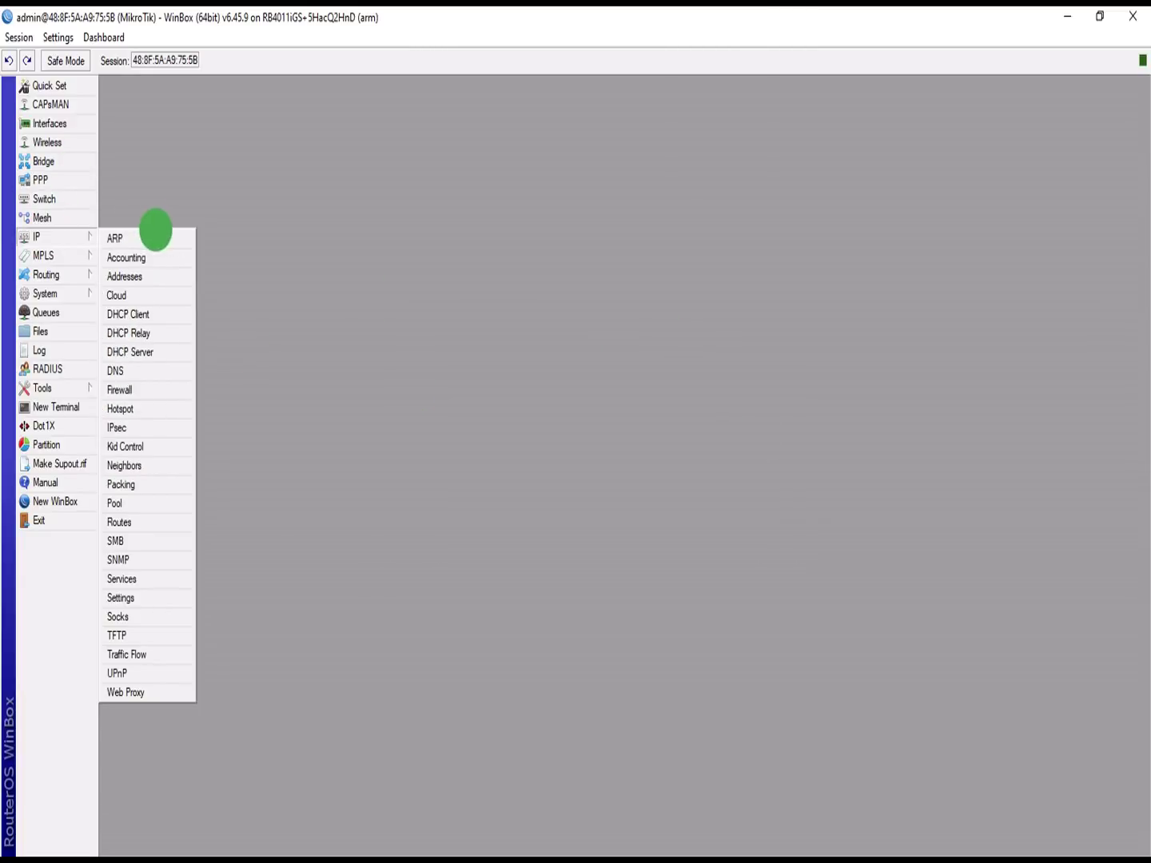
{"action": "left_click", "coordinate": [133, 275]}
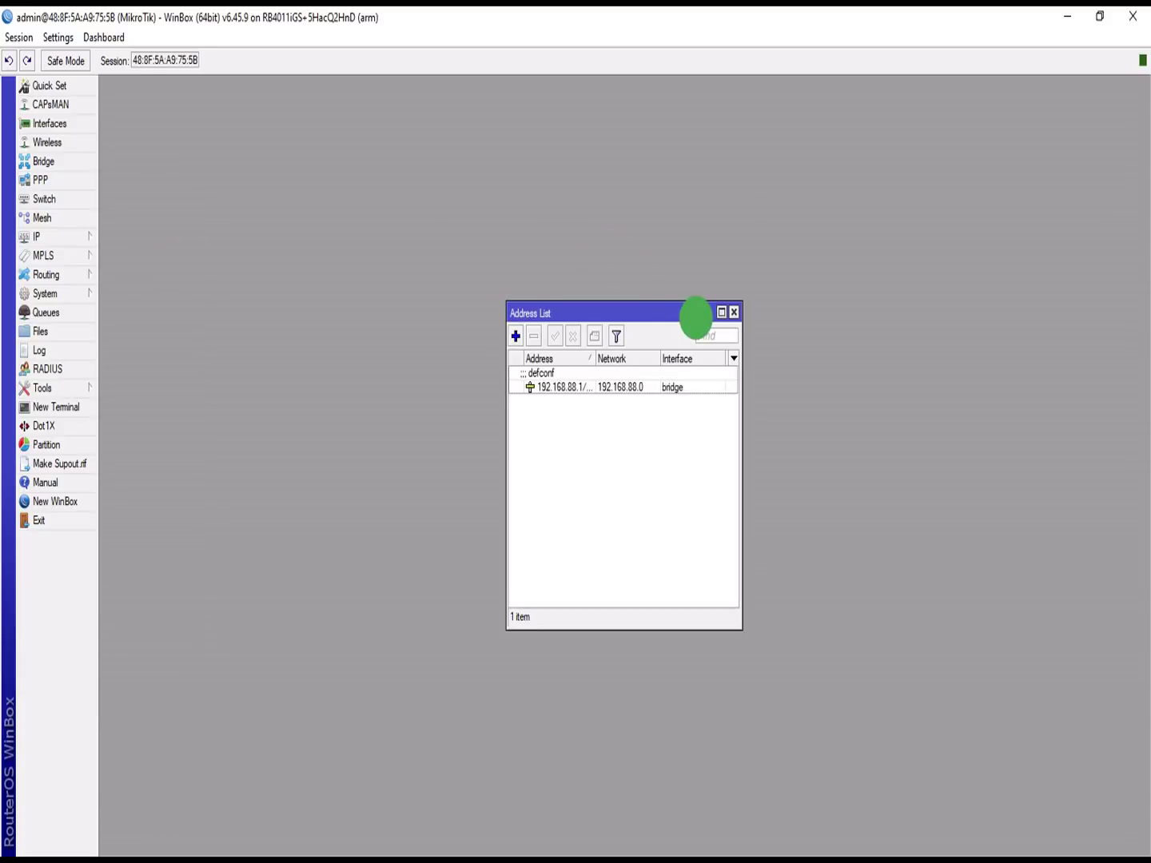
{"action": "left_click", "coordinate": [733, 312]}
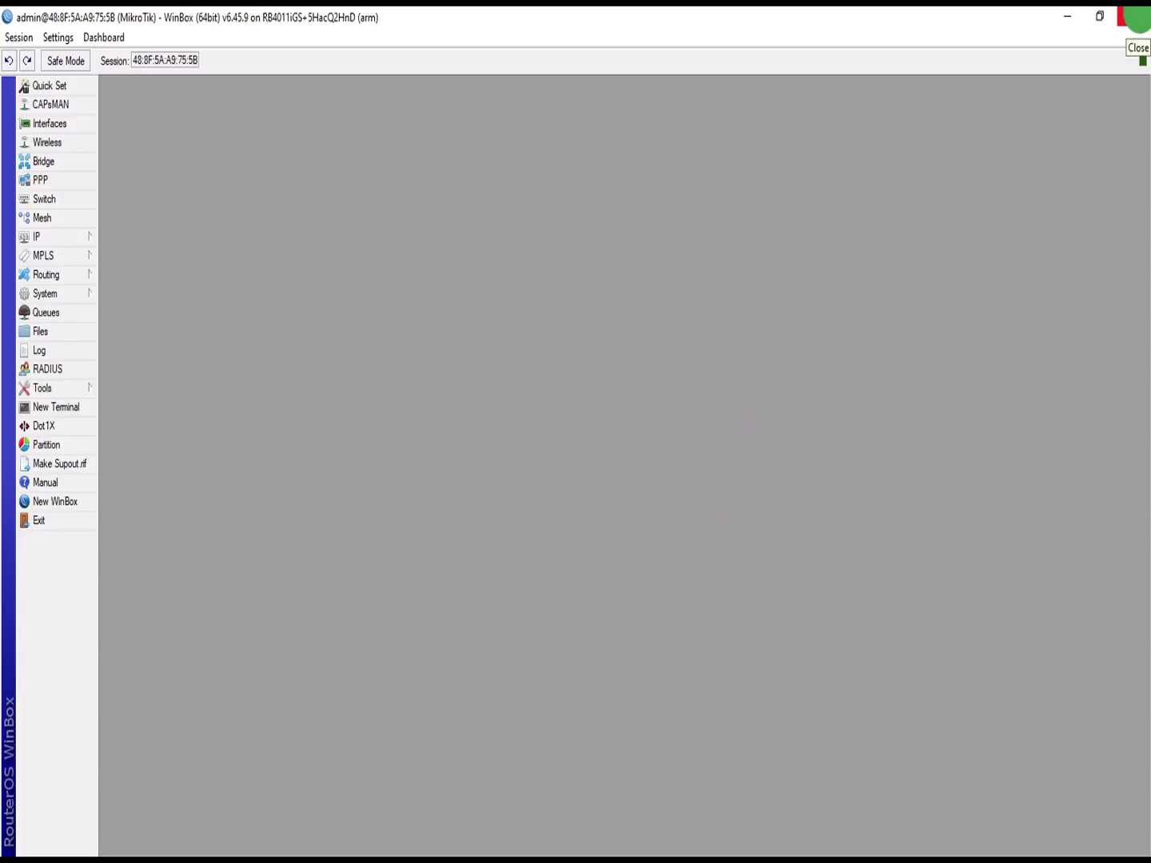
{"action": "left_click", "coordinate": [1136, 17]}
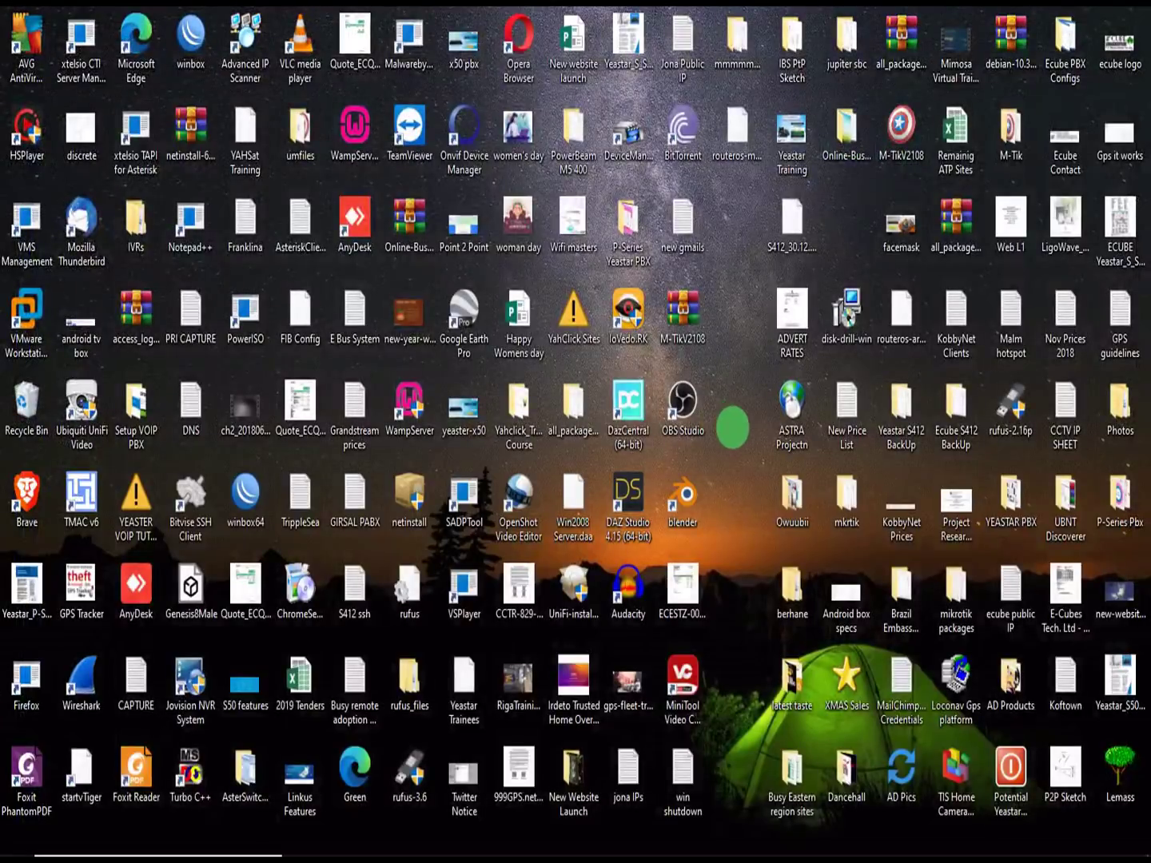
Step: Reopen WinBox and connect full-screen to neighbor router 48:8F:5A:A9:73:23 running RouterOS 6.48.1
{"action": "mouse_move", "coordinate": [559, 836]}
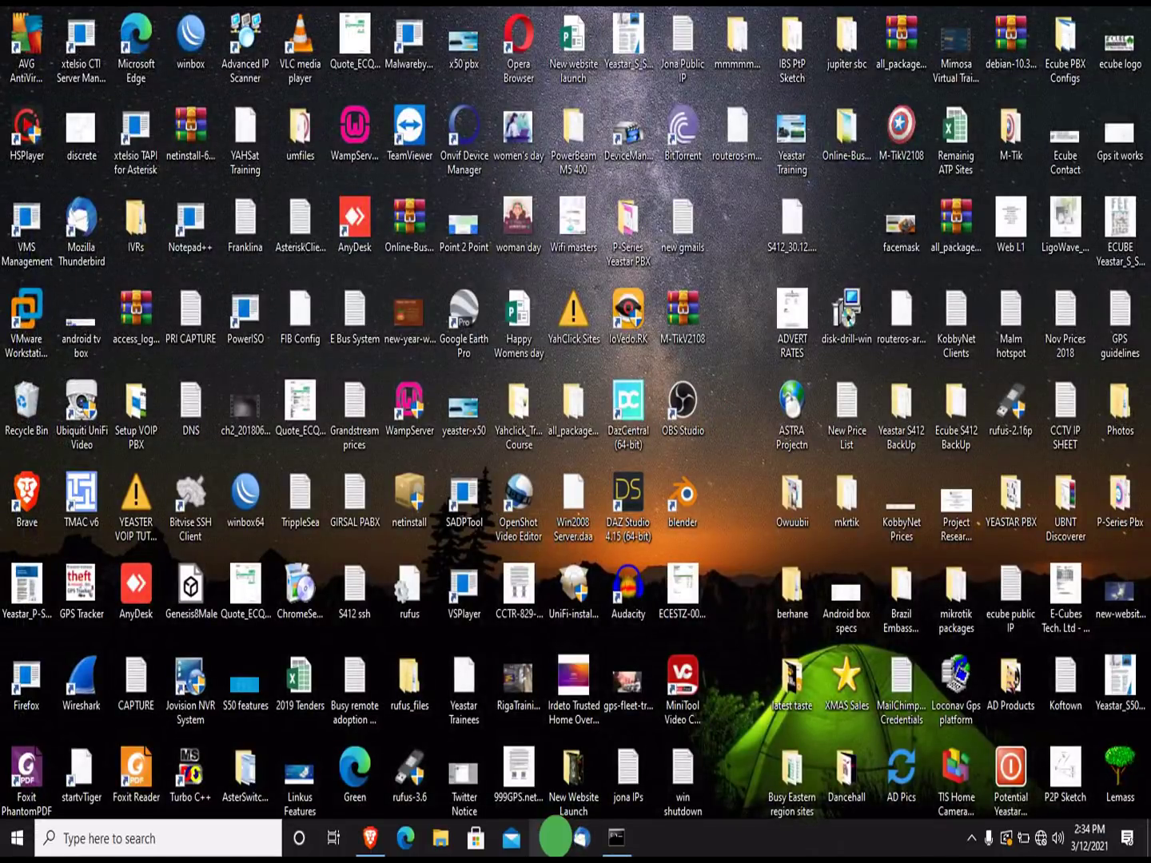
{"action": "left_click", "coordinate": [557, 837]}
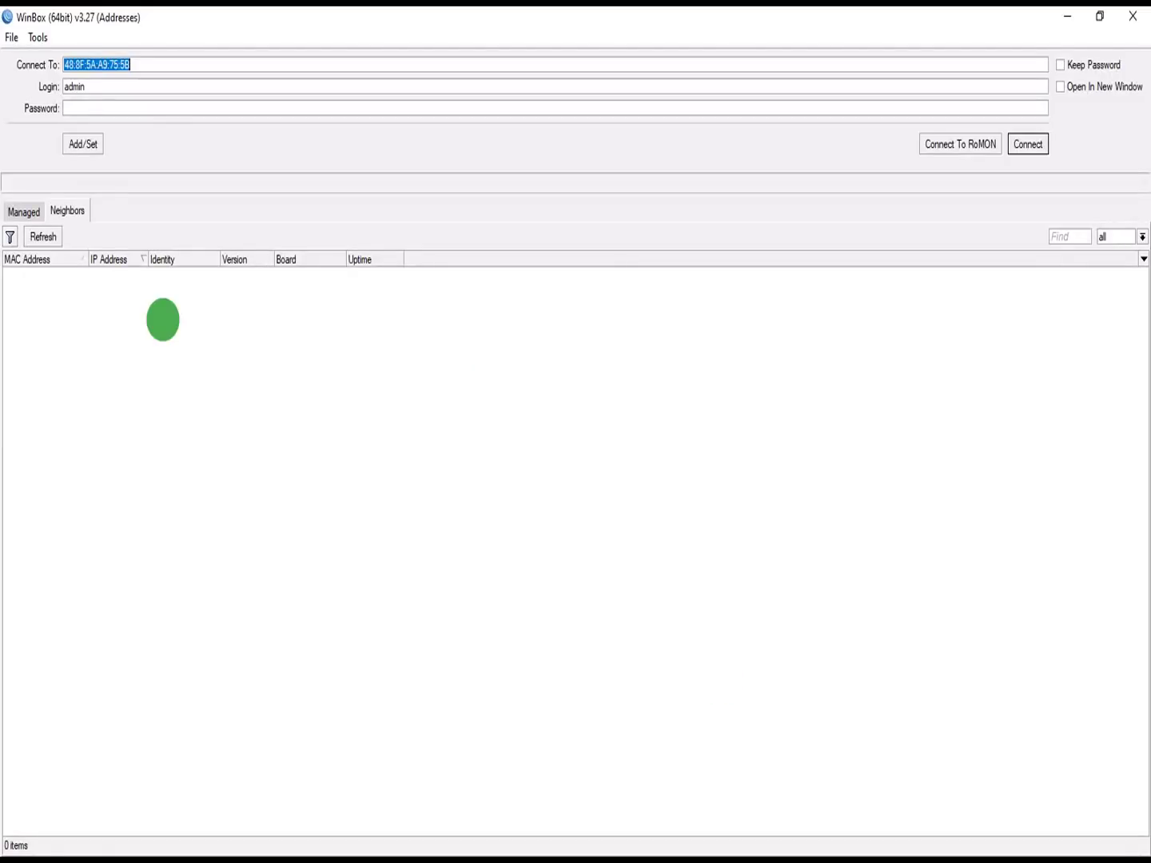
{"action": "left_click", "coordinate": [35, 210]}
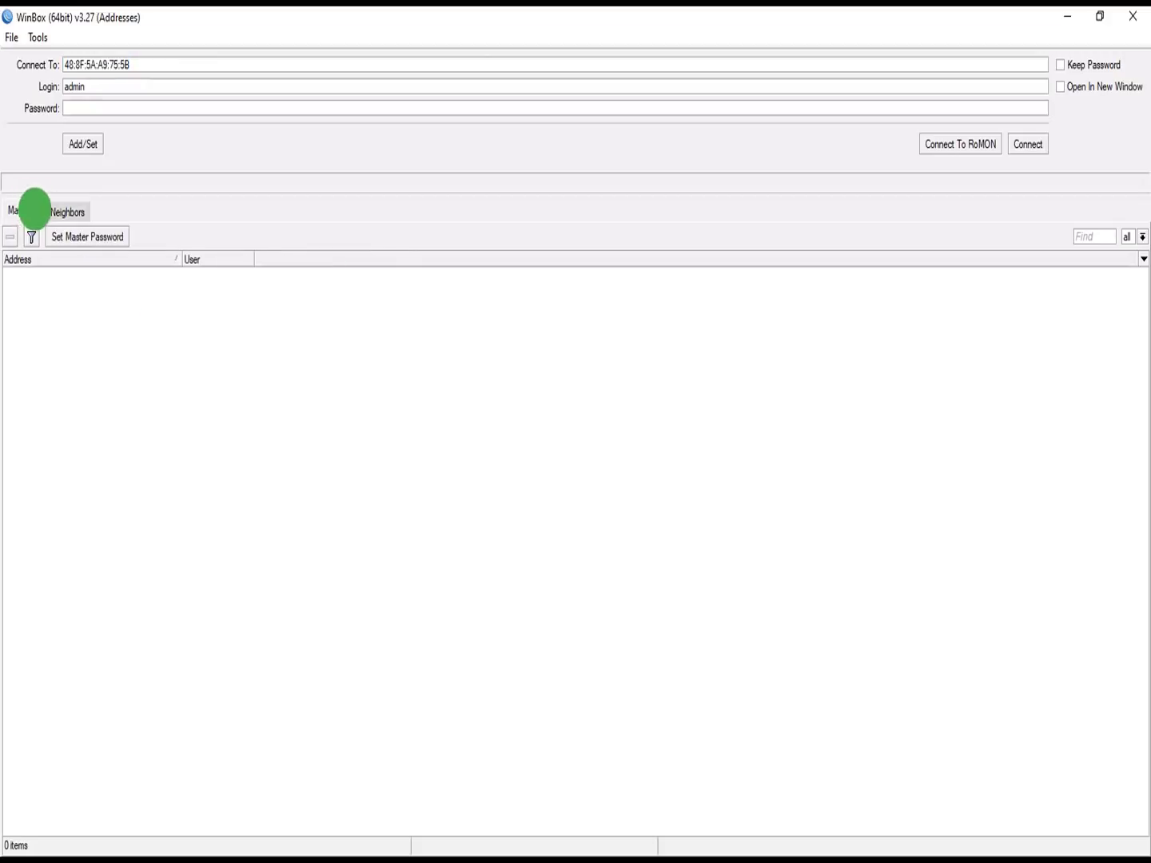
{"action": "left_click", "coordinate": [68, 212]}
{"action": "left_click", "coordinate": [63, 273]}
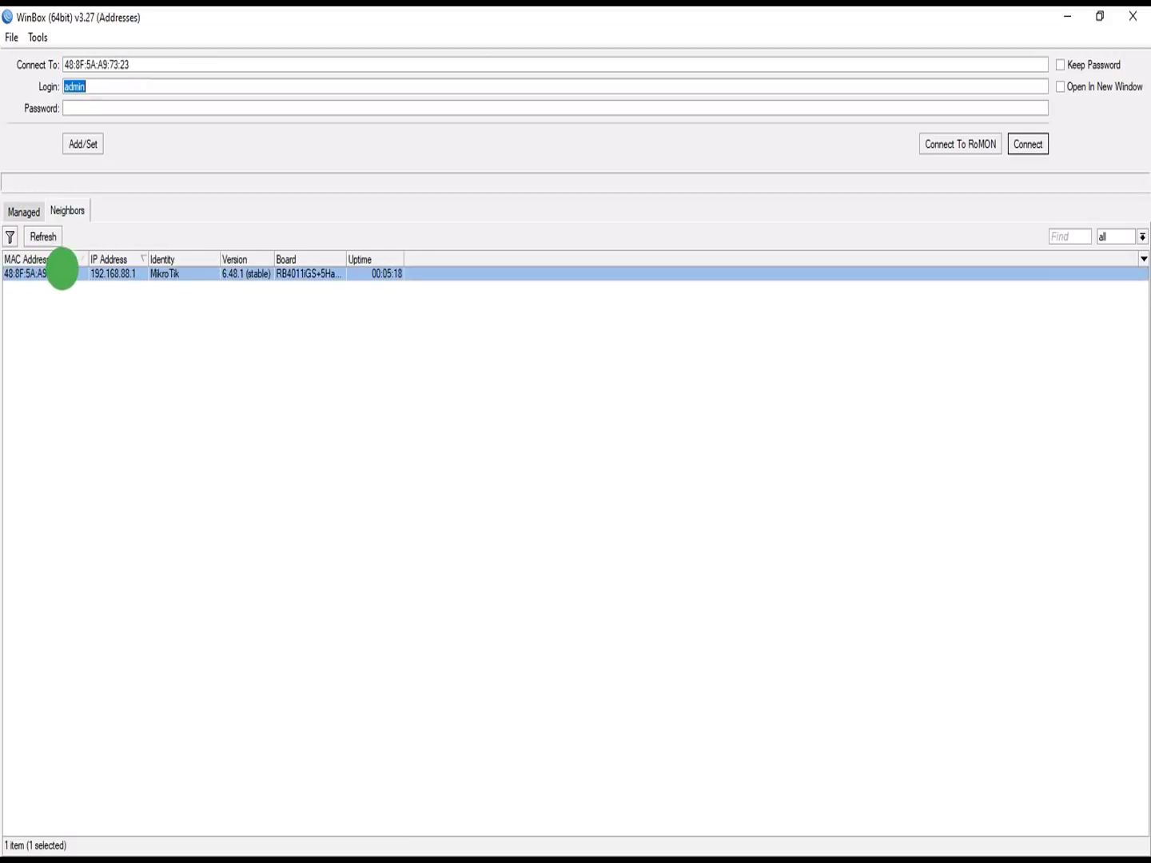
{"action": "left_click", "coordinate": [1026, 143]}
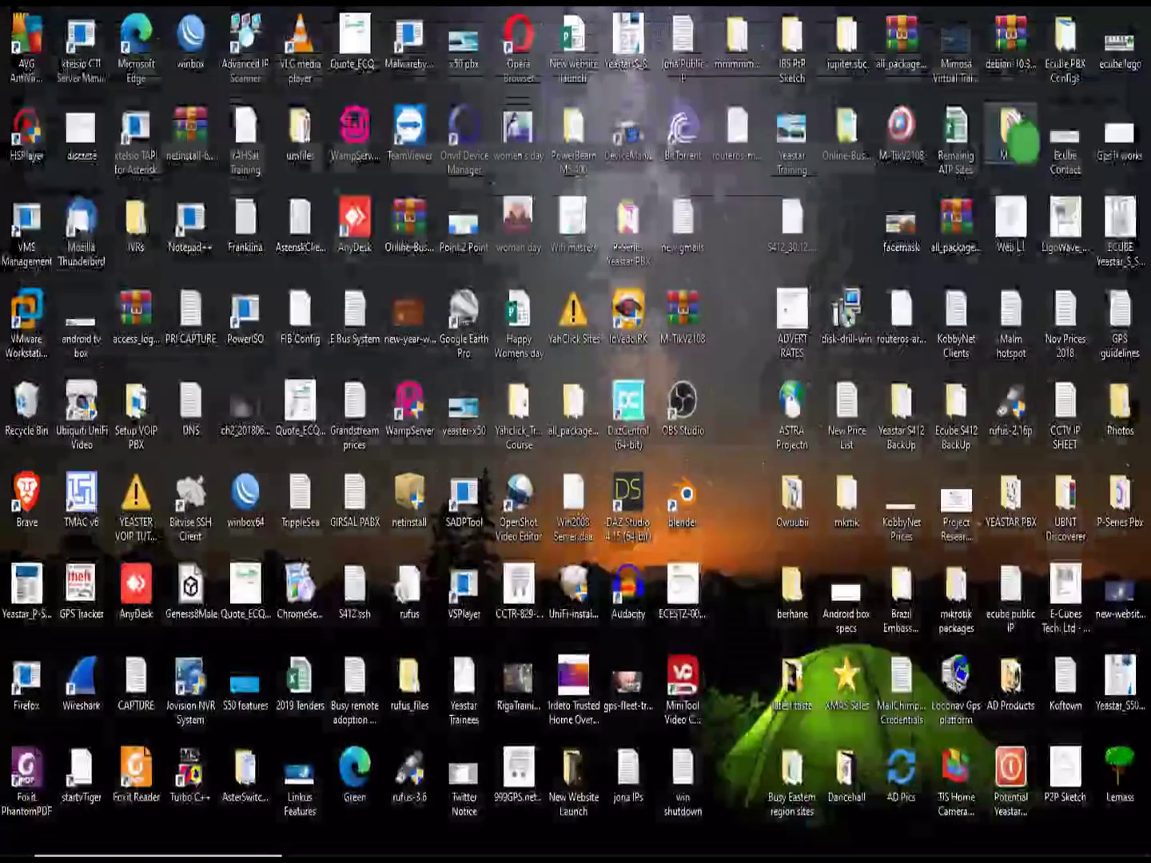
{"action": "double_click", "coordinate": [486, 24]}
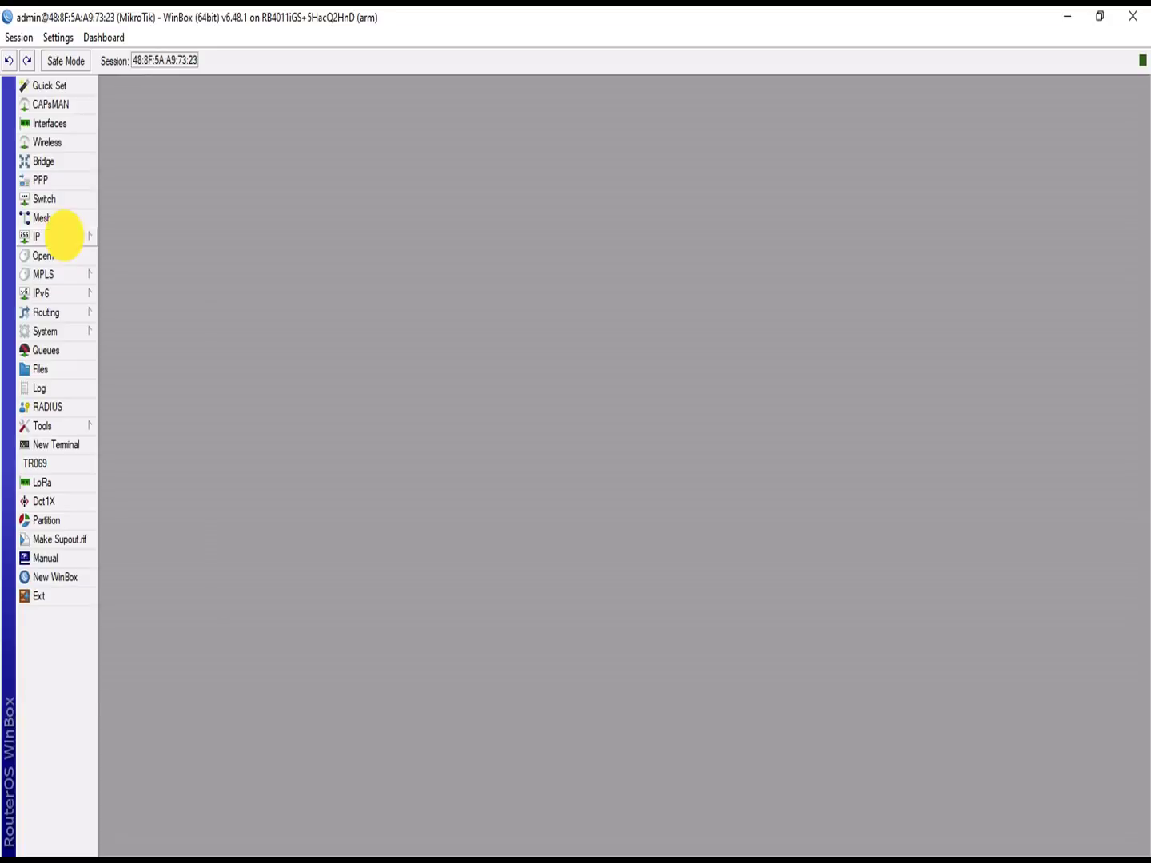
{"action": "left_click", "coordinate": [58, 234]}
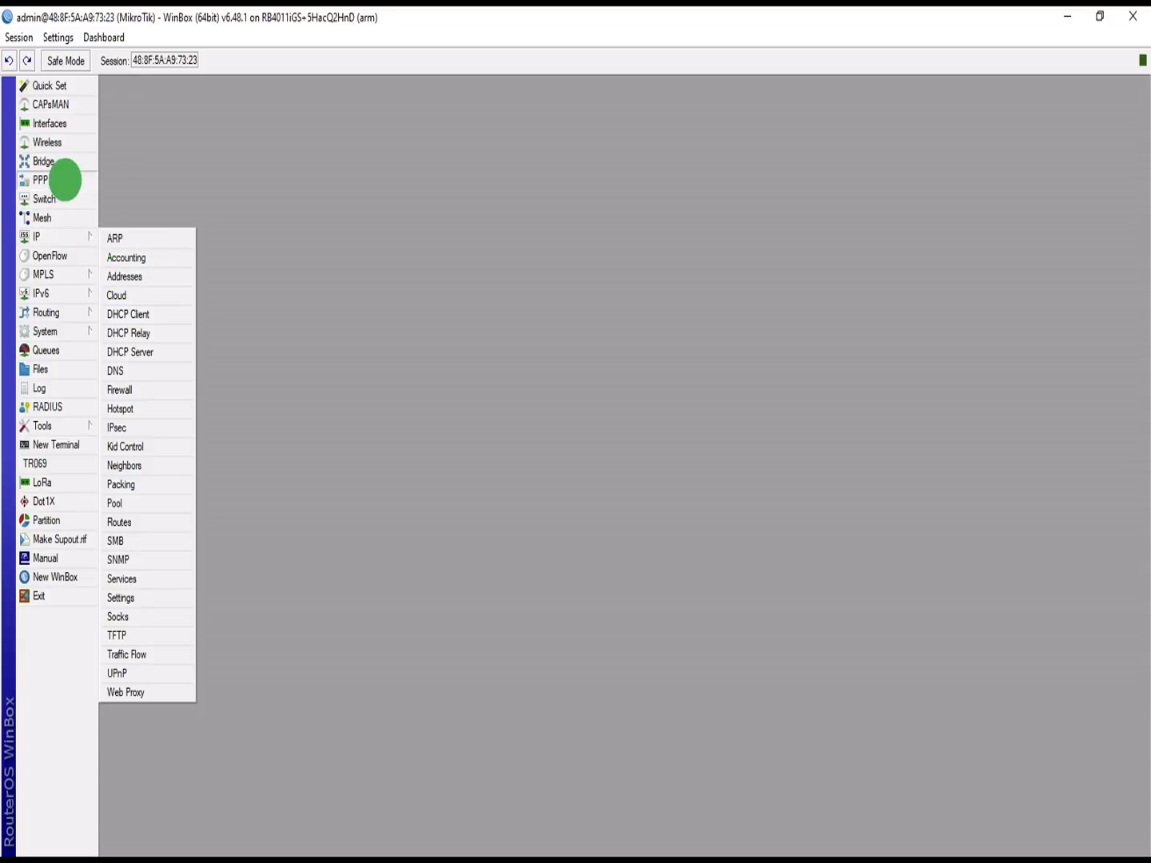
Step: Add ether1 as a port of 'bridge', bringing the bridge port list to 13 entries
{"action": "left_click", "coordinate": [59, 158]}
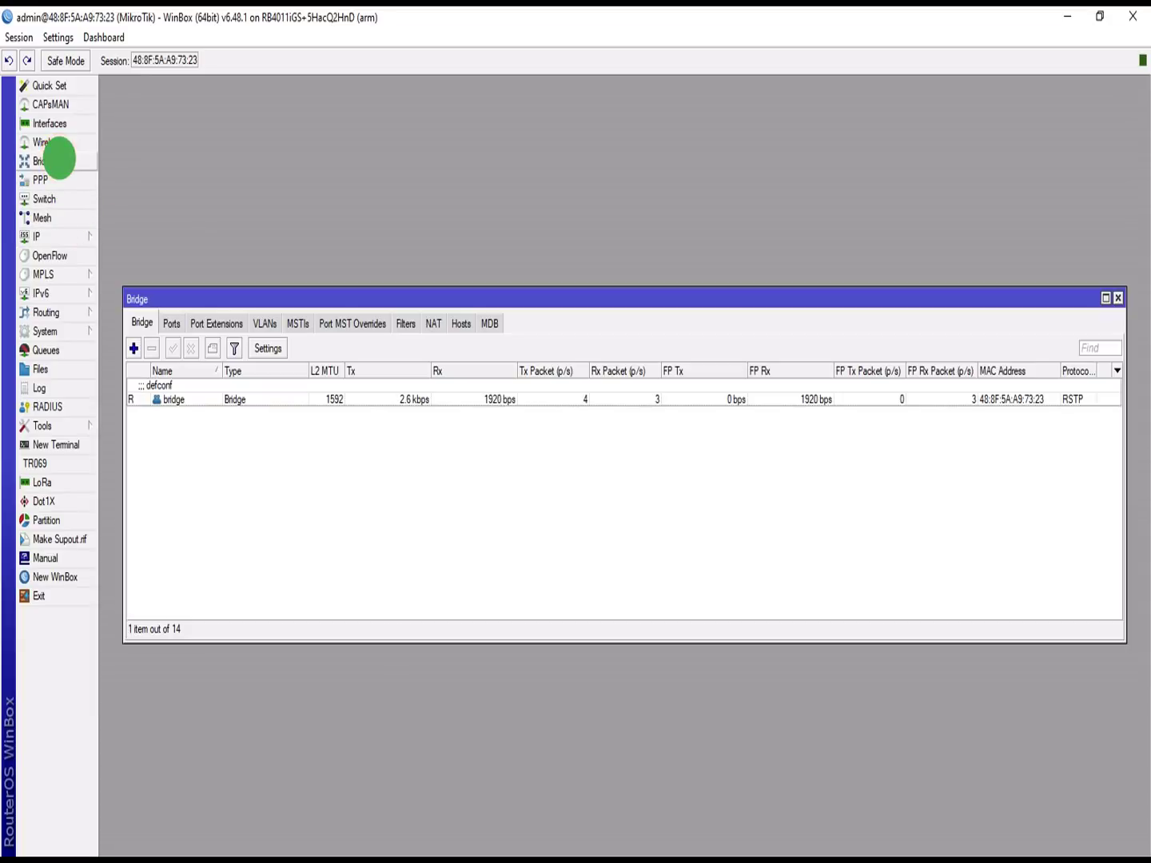
{"action": "left_click", "coordinate": [168, 323]}
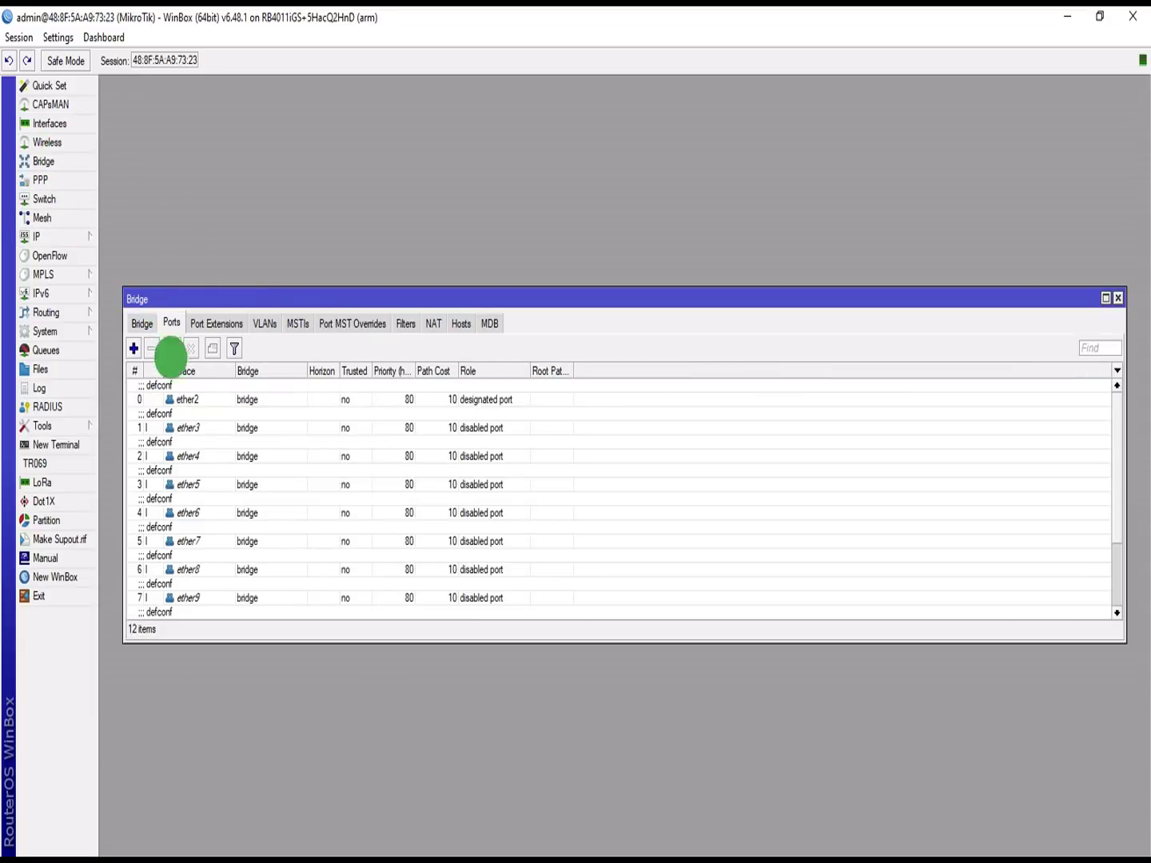
{"action": "left_click", "coordinate": [134, 349]}
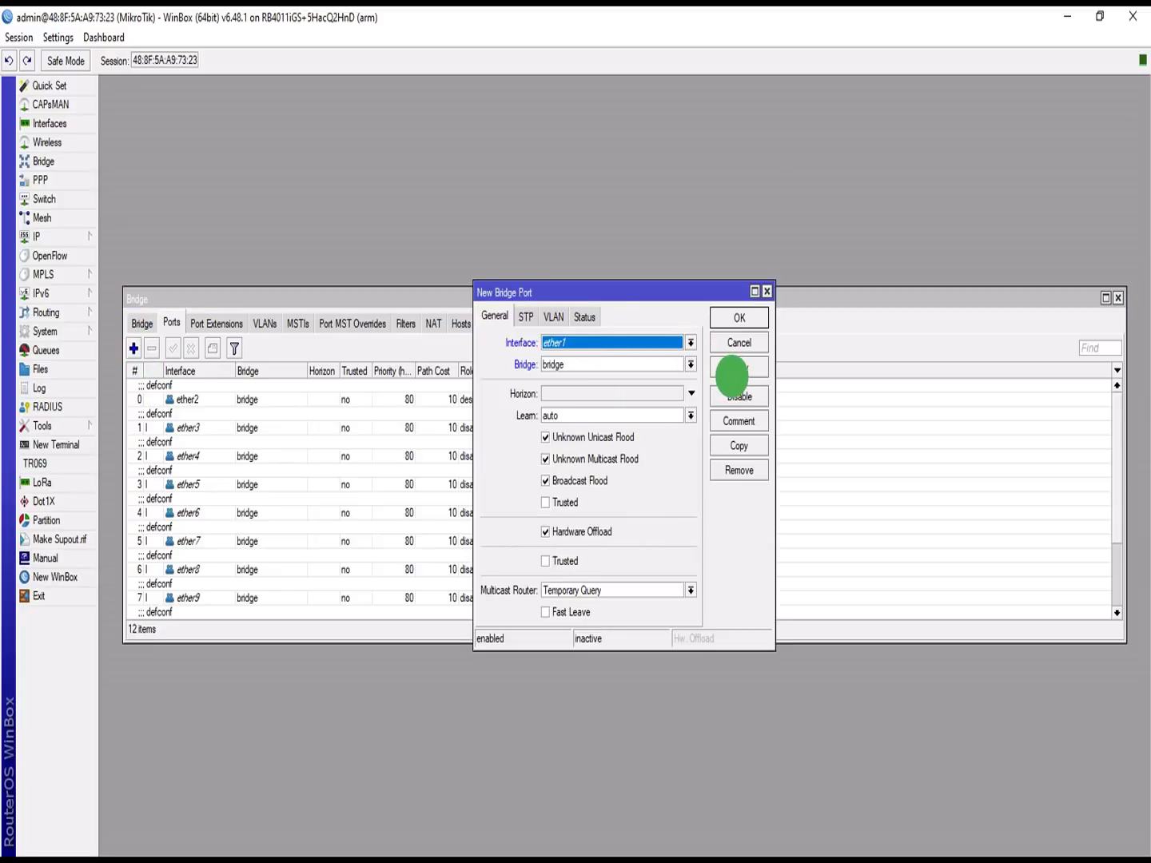
{"action": "left_click", "coordinate": [734, 367]}
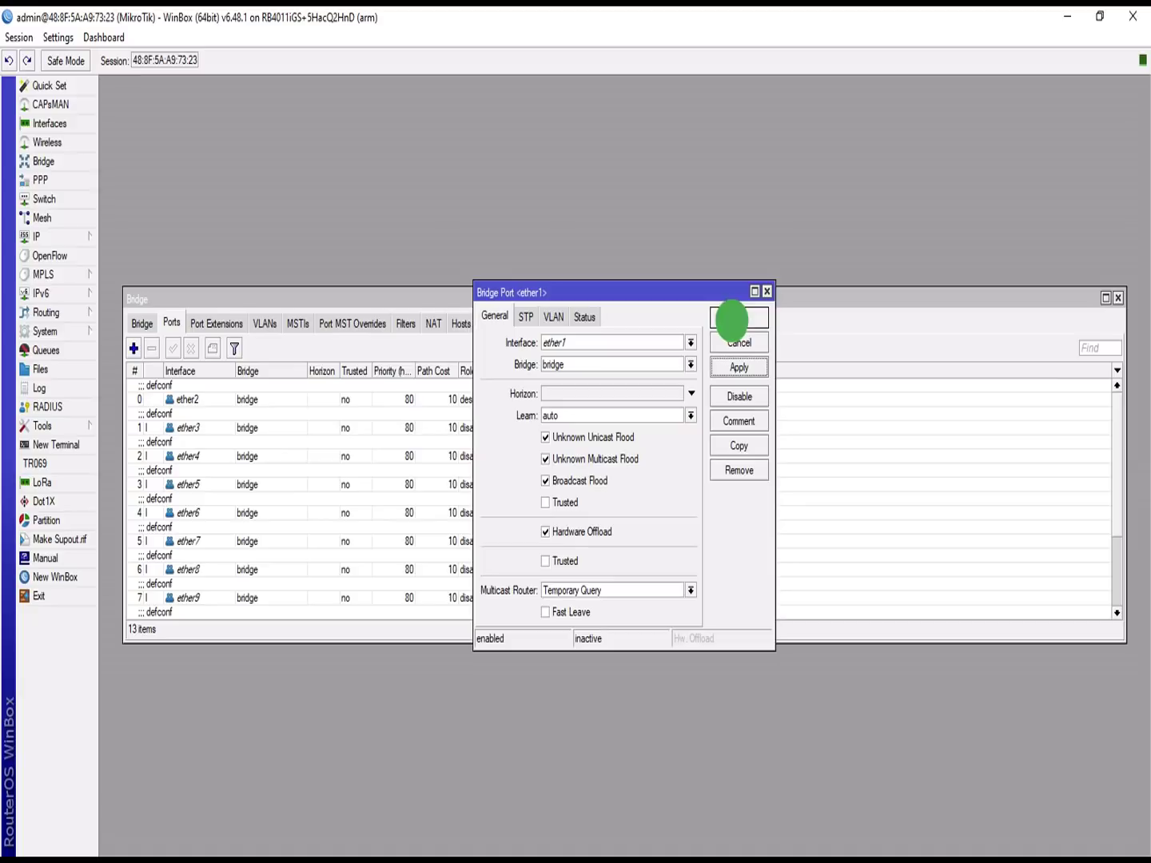
{"action": "left_click", "coordinate": [735, 320]}
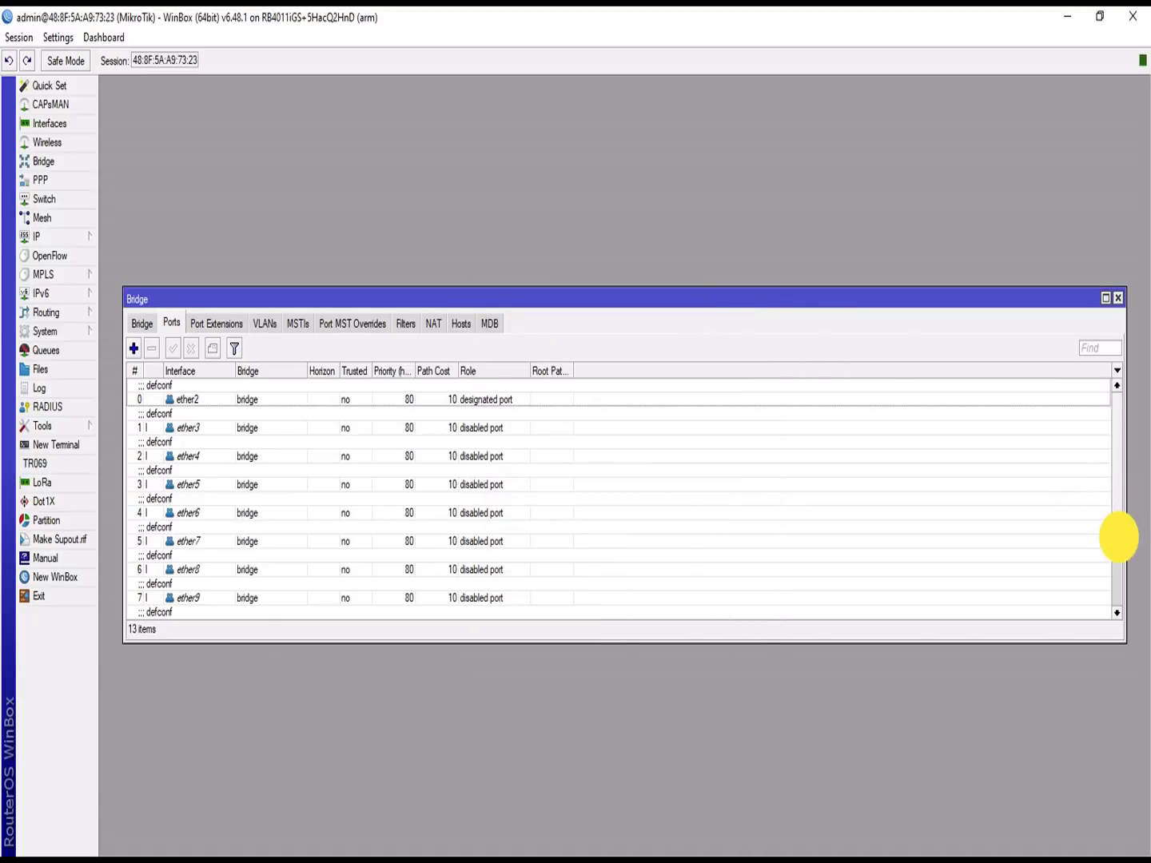
{"action": "scroll", "coordinate": [1115, 537], "scroll_direction": "down", "scroll_amount": 4}
{"action": "scroll", "coordinate": [1110, 496], "scroll_direction": "up", "scroll_amount": 4}
{"action": "scroll", "coordinate": [1090, 632], "scroll_direction": "down", "scroll_amount": 5}
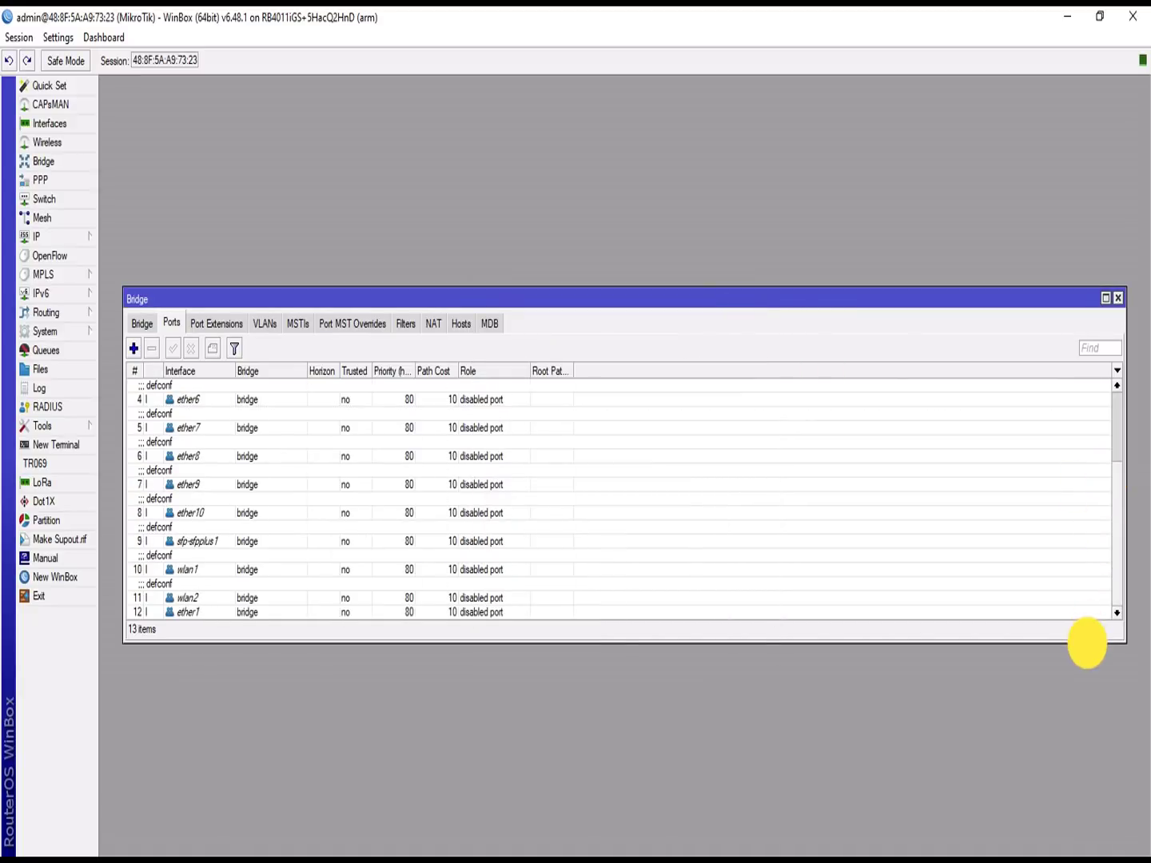
{"action": "scroll", "coordinate": [1111, 512], "scroll_direction": "up", "scroll_amount": 4}
{"action": "scroll", "coordinate": [1112, 504], "scroll_direction": "up", "scroll_amount": 1}
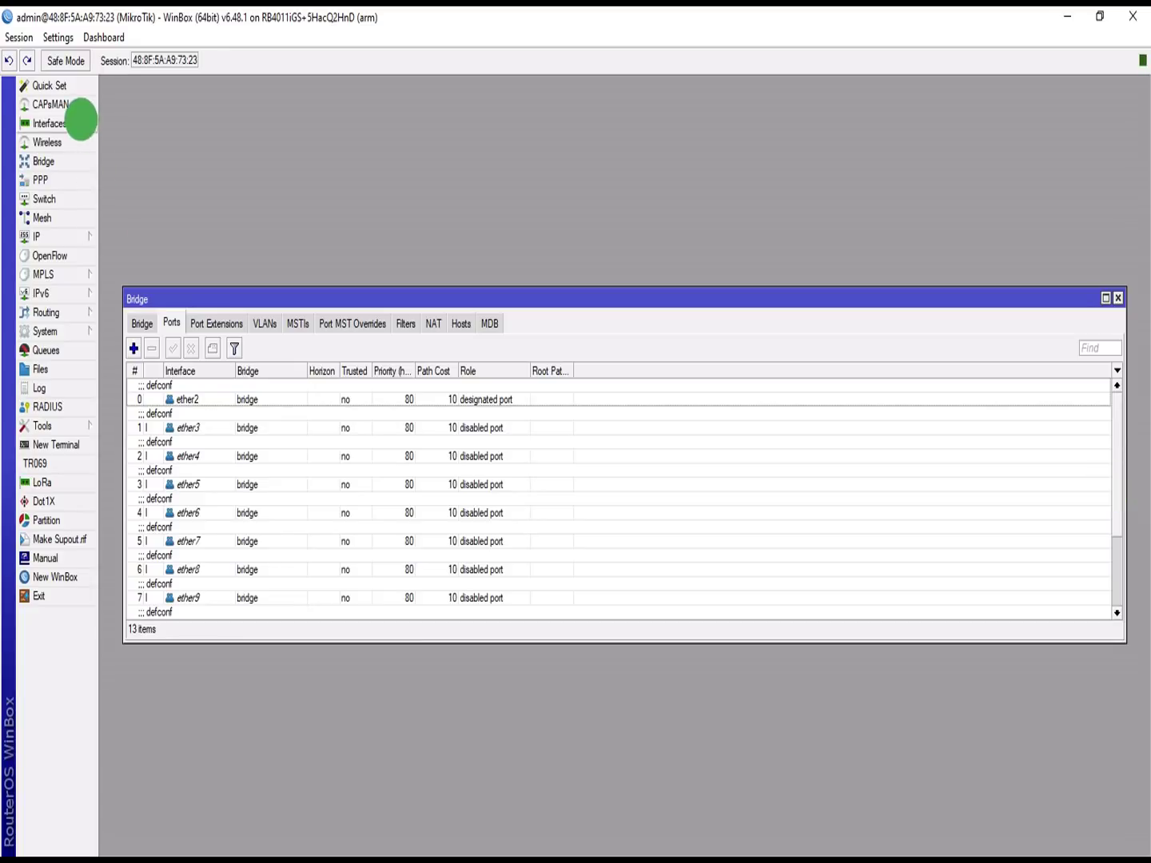
{"action": "left_click", "coordinate": [75, 122]}
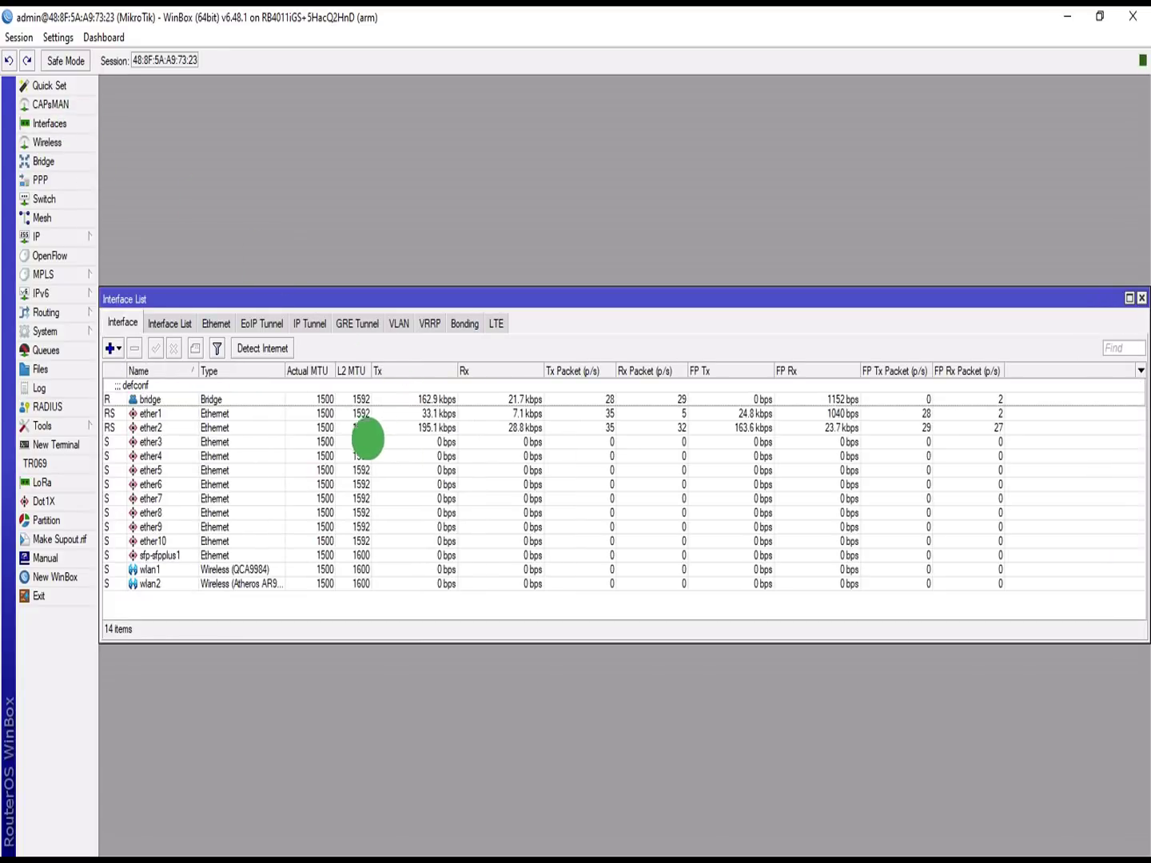
Step: Inspect ether1 in the Interface List, then close the Interface List and Bridge windows
{"action": "left_click", "coordinate": [317, 414]}
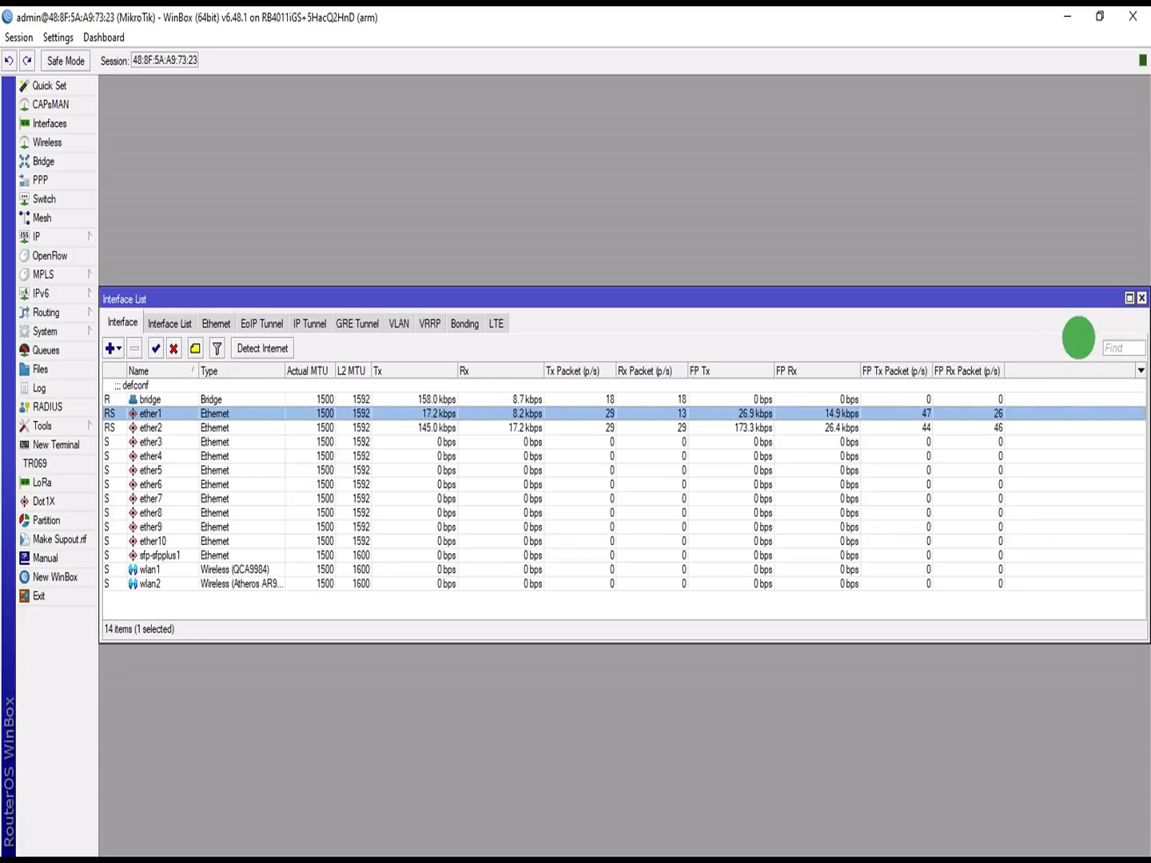
{"action": "left_click", "coordinate": [1141, 297]}
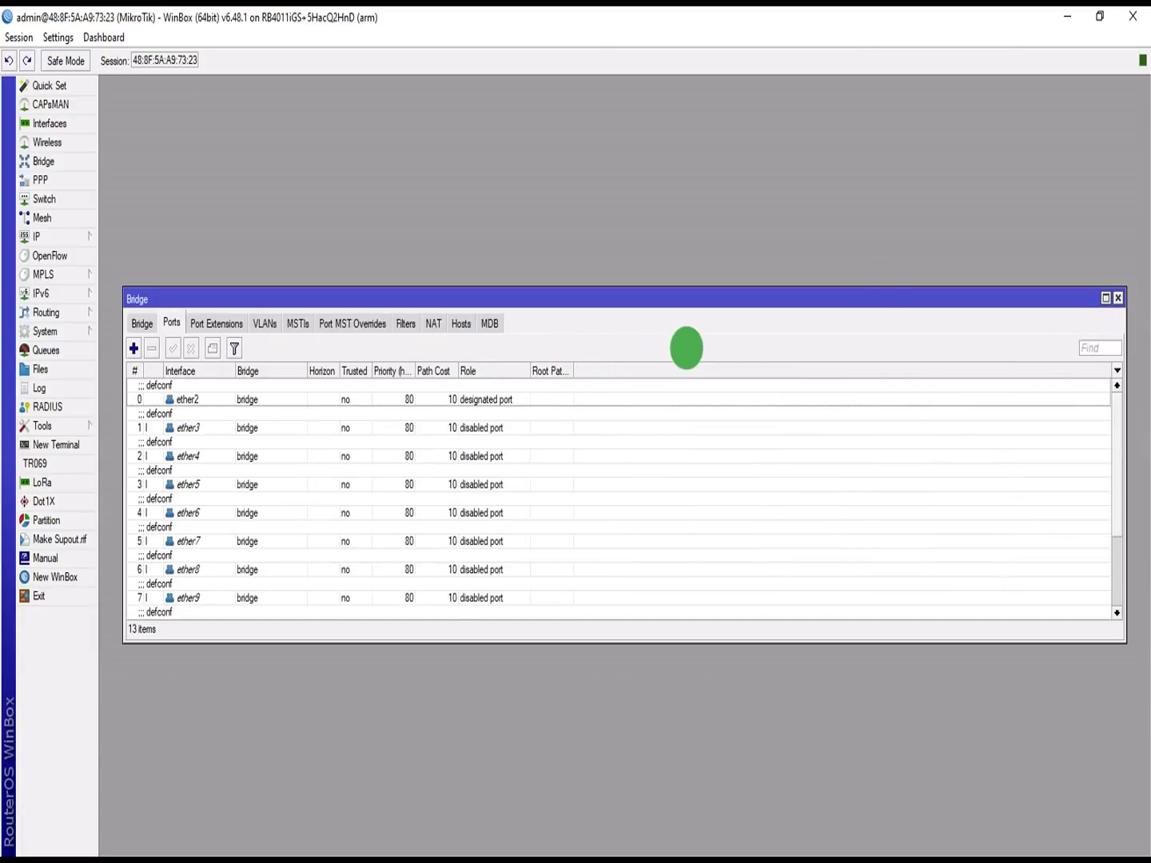
{"action": "left_click", "coordinate": [134, 327]}
{"action": "left_click", "coordinate": [172, 322]}
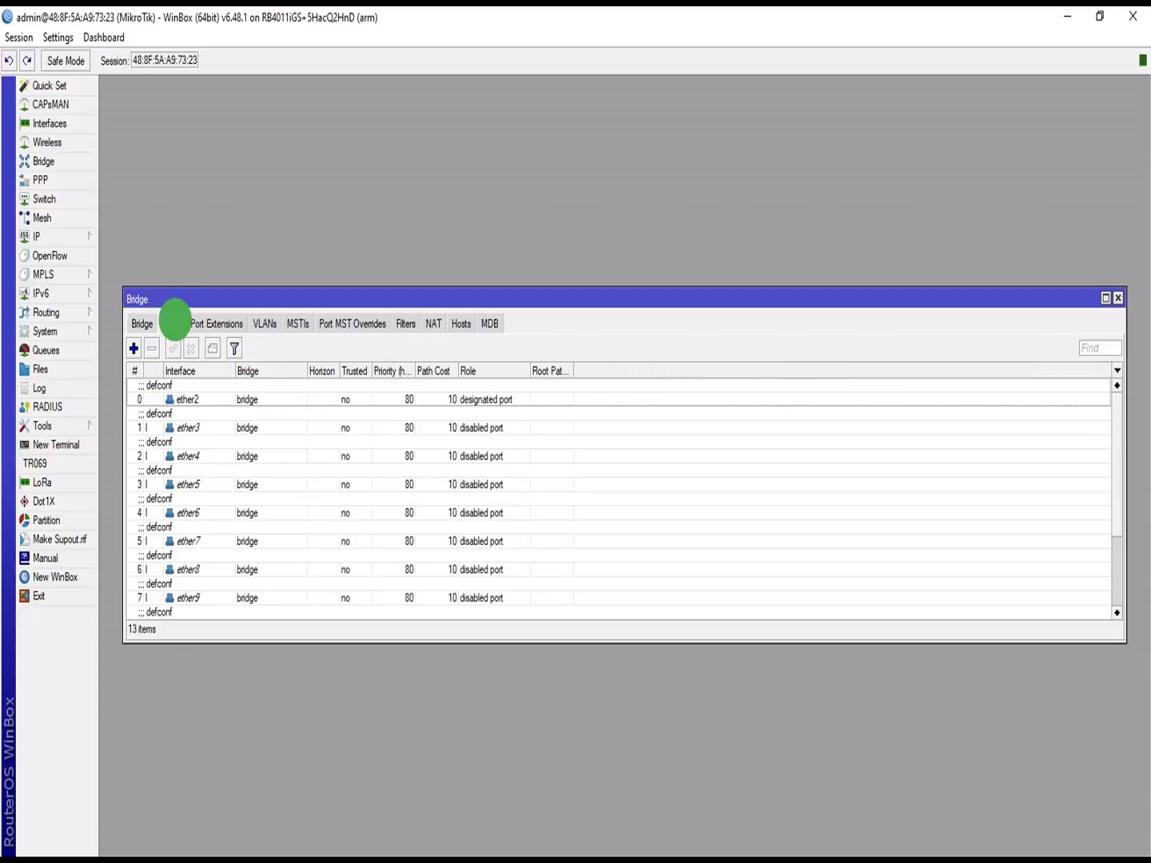
{"action": "left_click", "coordinate": [1118, 299]}
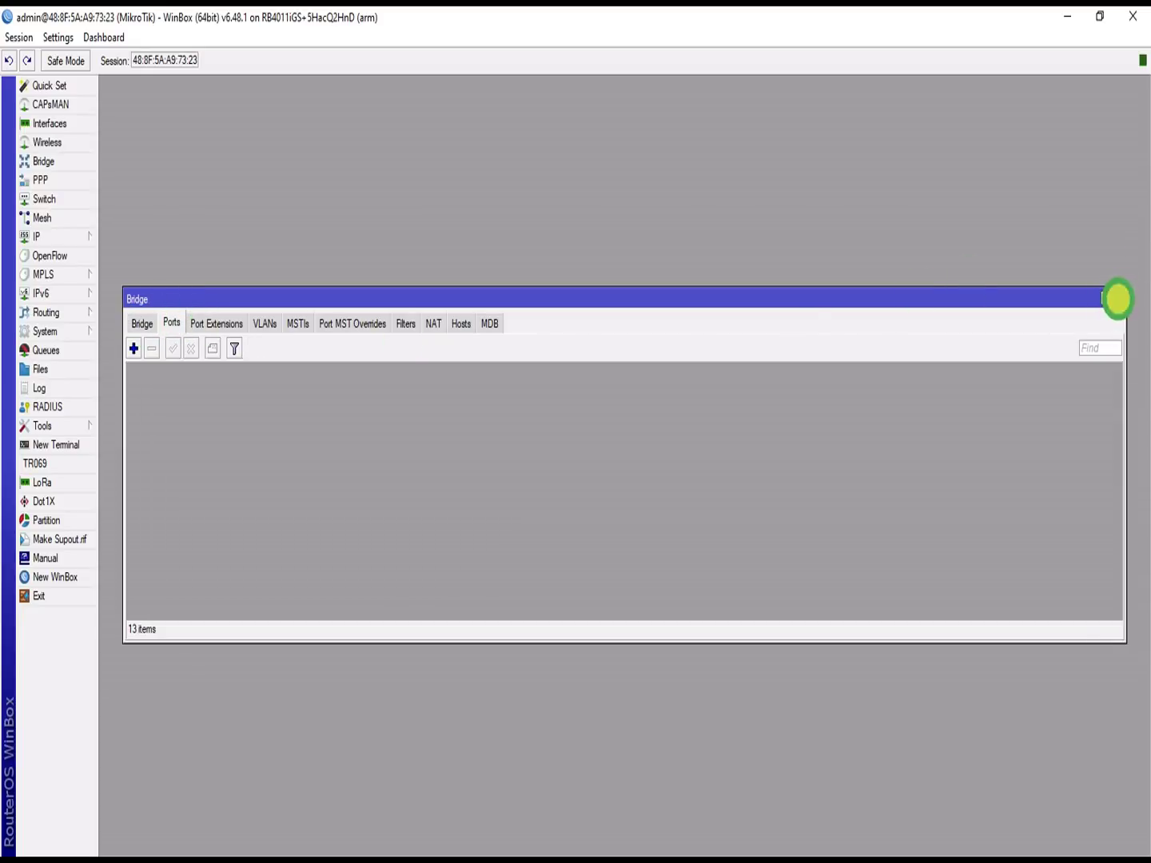
{"action": "left_click", "coordinate": [56, 229]}
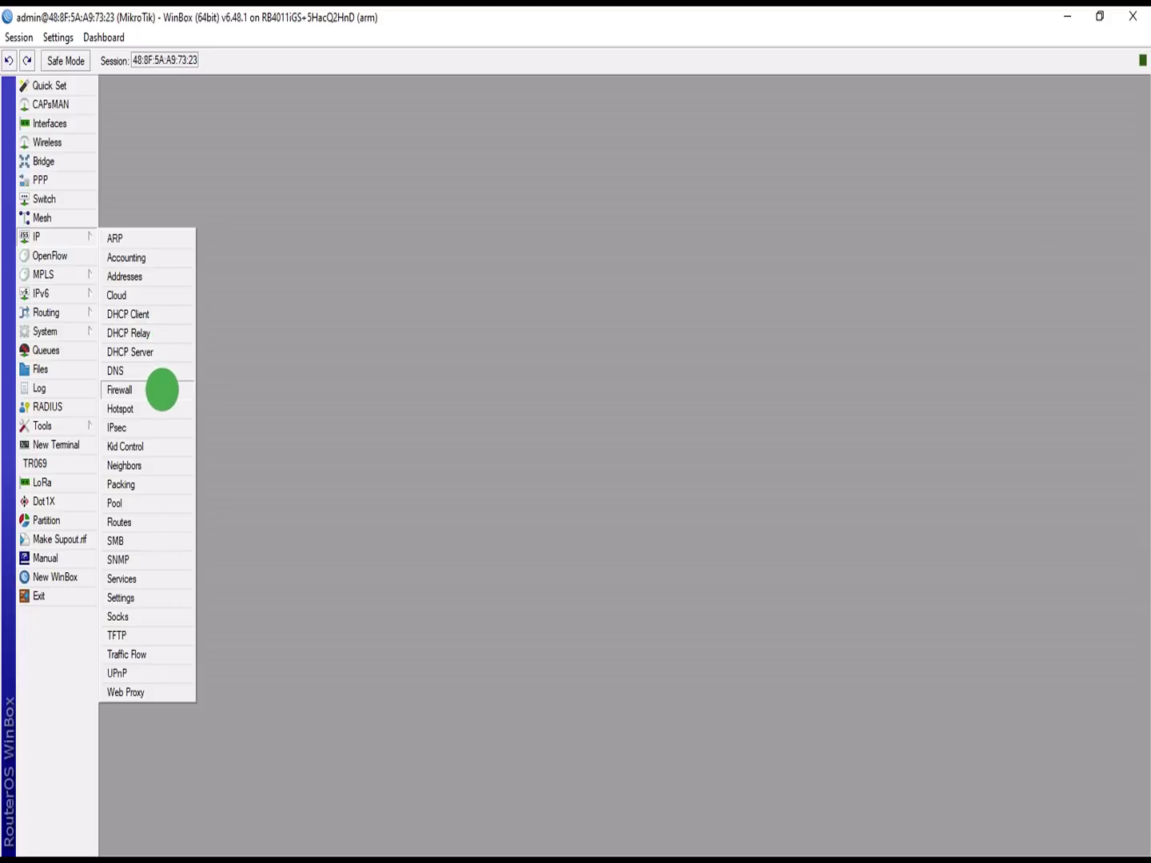
Step: Delete the defconf DHCP server and its DHCP network entry, leaving both lists empty
{"action": "left_click", "coordinate": [135, 352]}
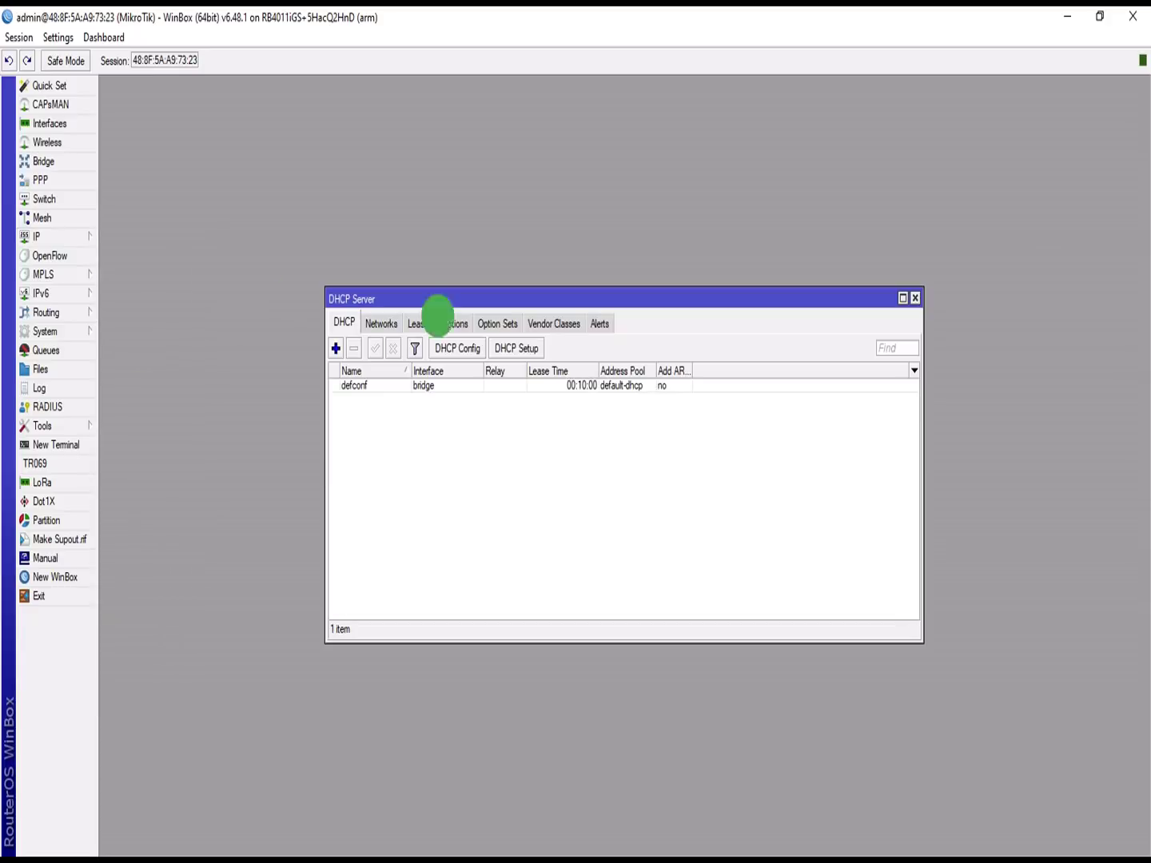
{"action": "left_click", "coordinate": [420, 384]}
{"action": "left_click", "coordinate": [355, 350]}
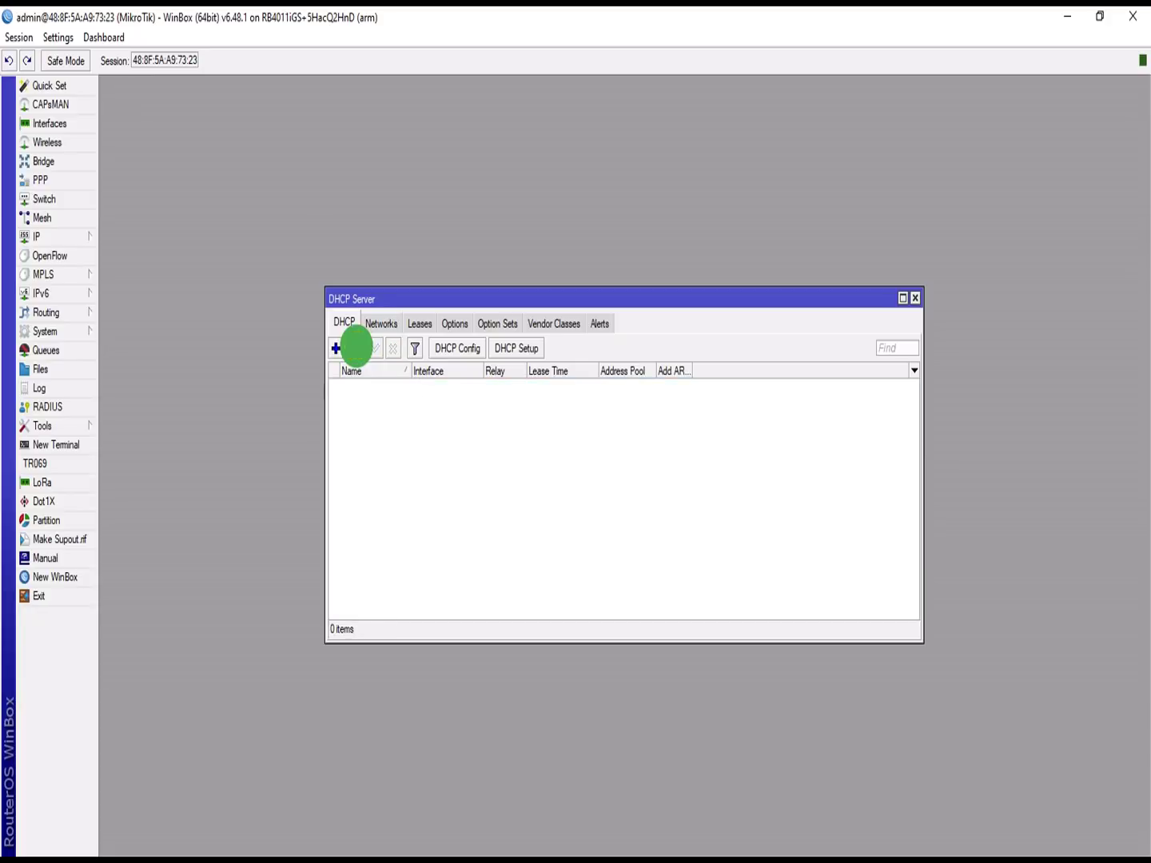
{"action": "left_click", "coordinate": [381, 324]}
{"action": "left_click", "coordinate": [377, 388]}
{"action": "left_click", "coordinate": [355, 348]}
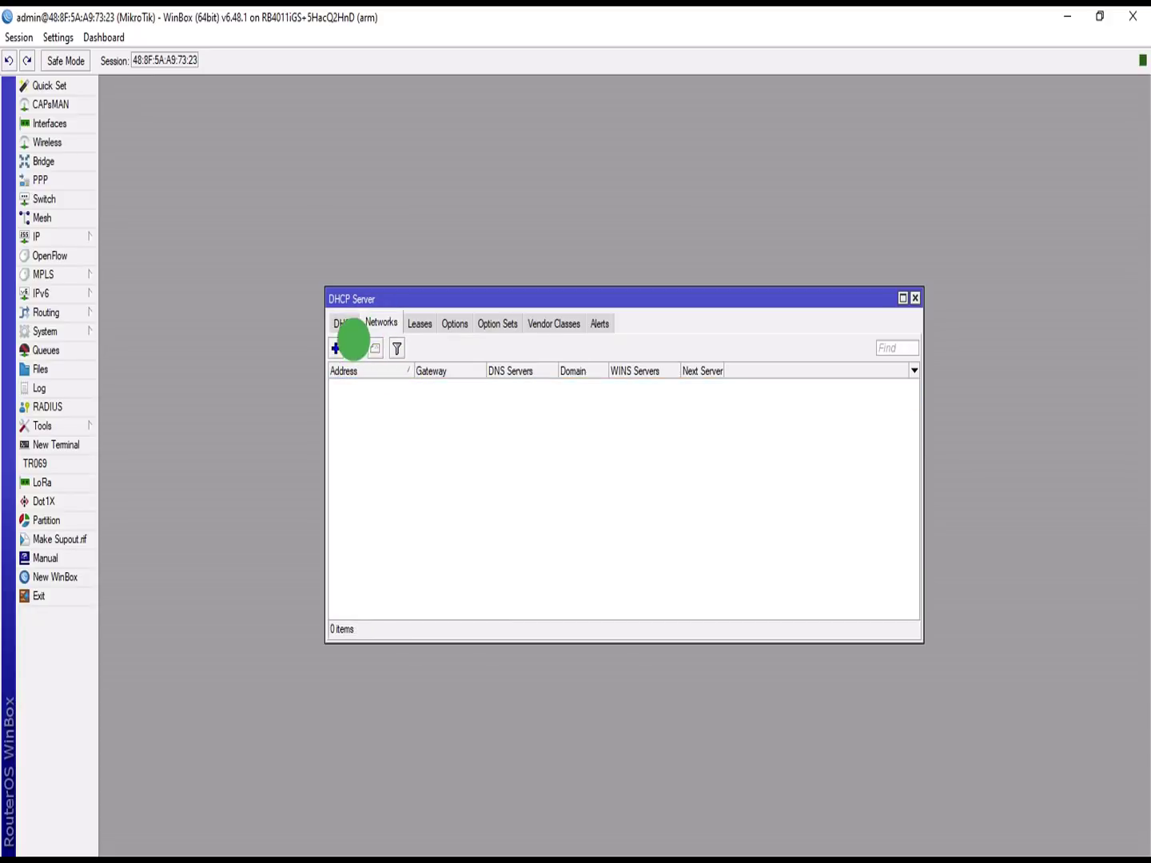
{"action": "left_click", "coordinate": [416, 323]}
{"action": "left_click", "coordinate": [348, 321]}
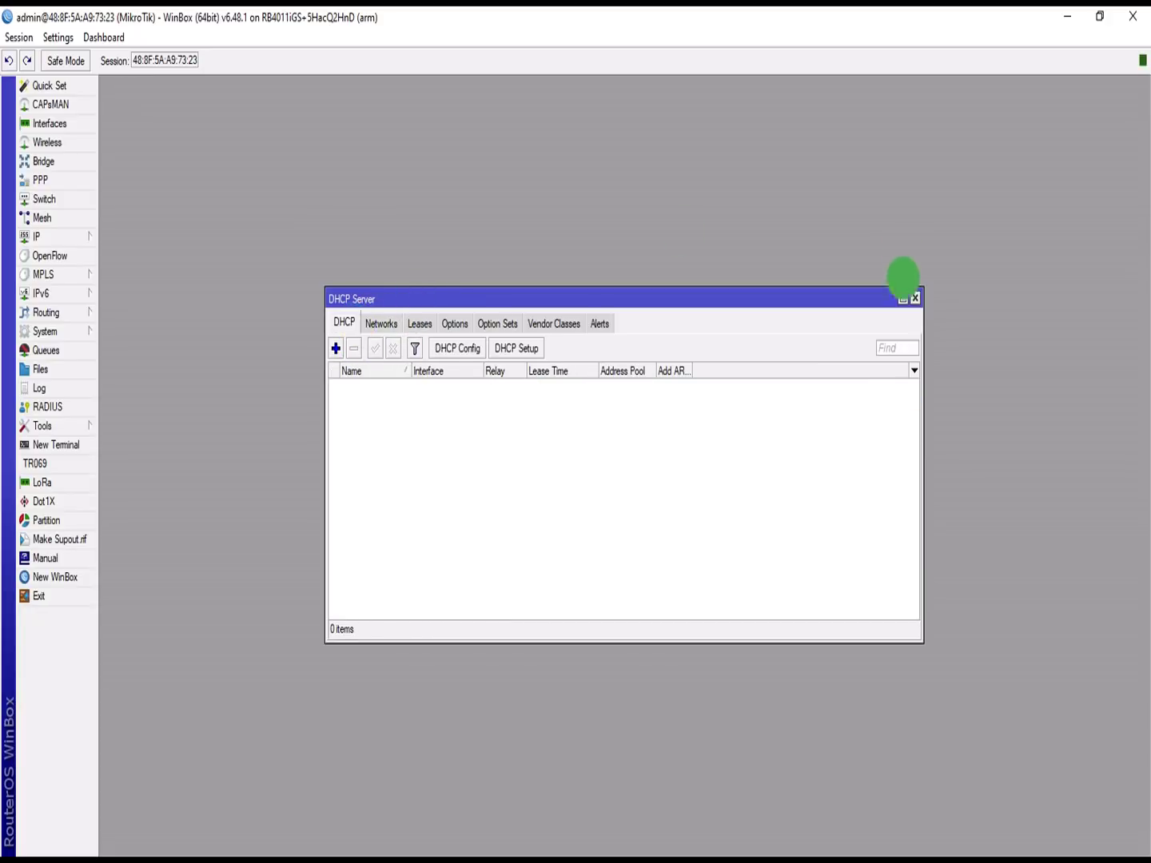
{"action": "left_click", "coordinate": [914, 303]}
{"action": "left_click", "coordinate": [36, 236]}
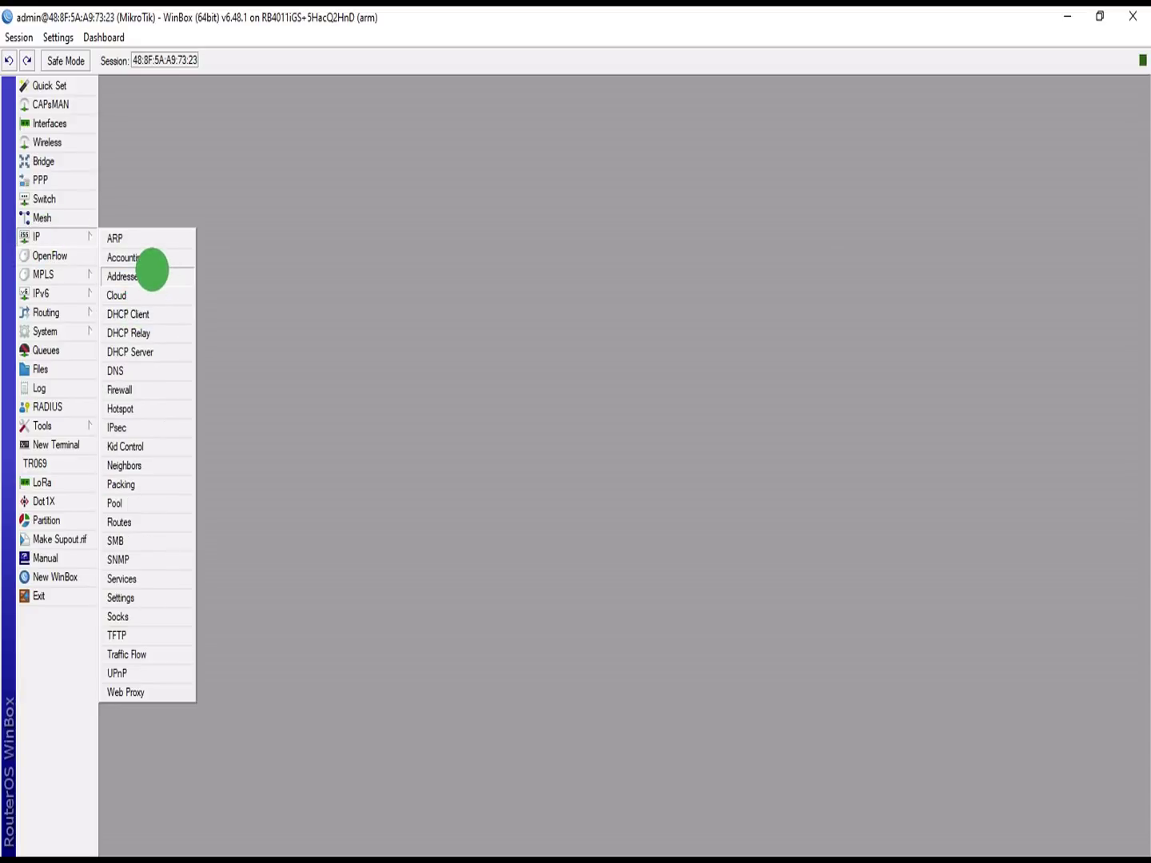
Step: Select all default firewall filter rules and delete them, dismissing the built-in rule error
{"action": "left_click", "coordinate": [151, 272]}
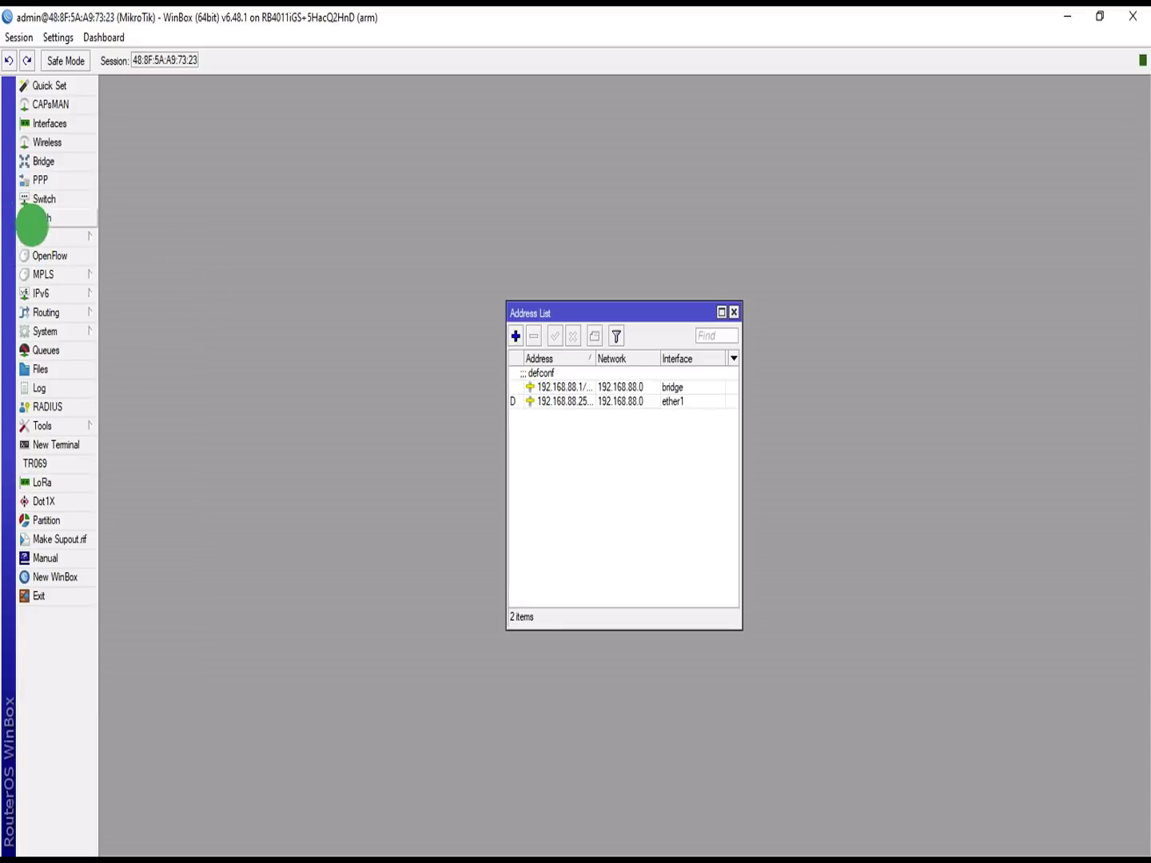
{"action": "left_click", "coordinate": [32, 232]}
{"action": "left_click", "coordinate": [141, 391]}
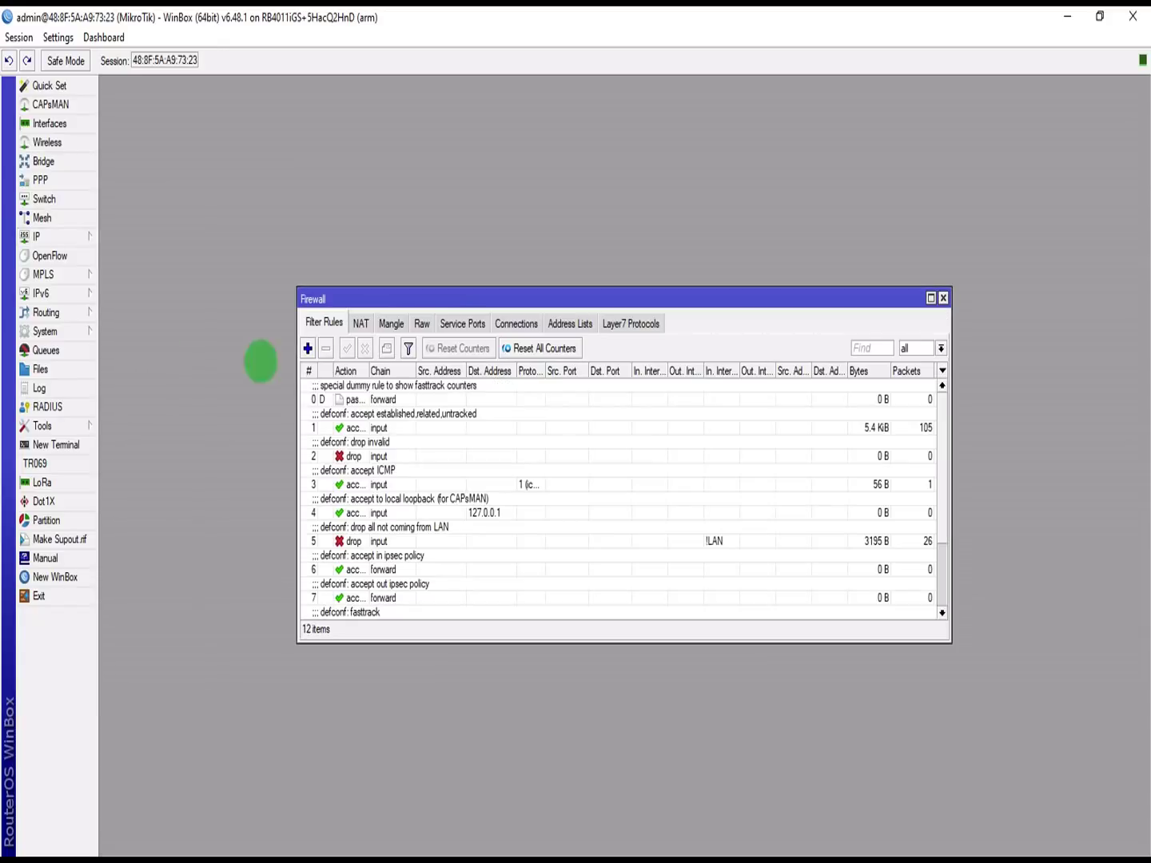
{"action": "left_click", "coordinate": [336, 427]}
{"action": "key", "text": "ctrl+a"}
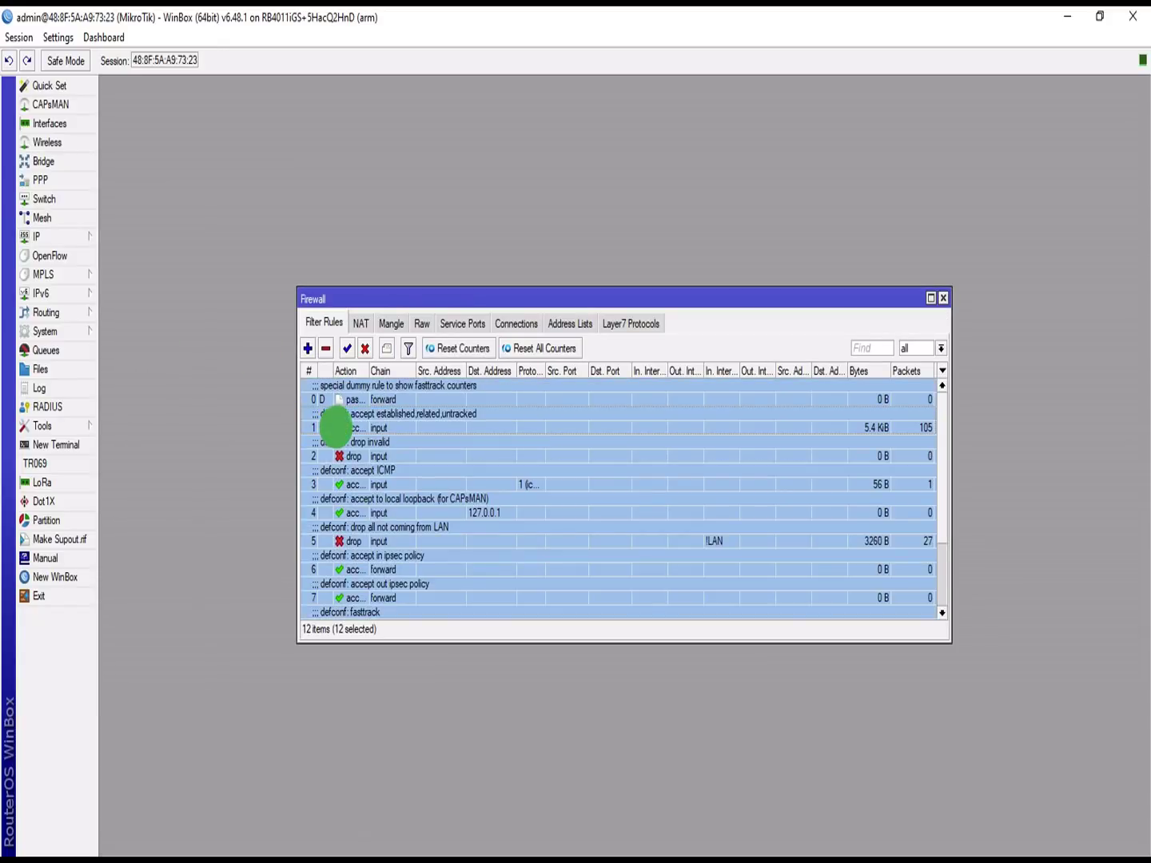
{"action": "left_click", "coordinate": [326, 350]}
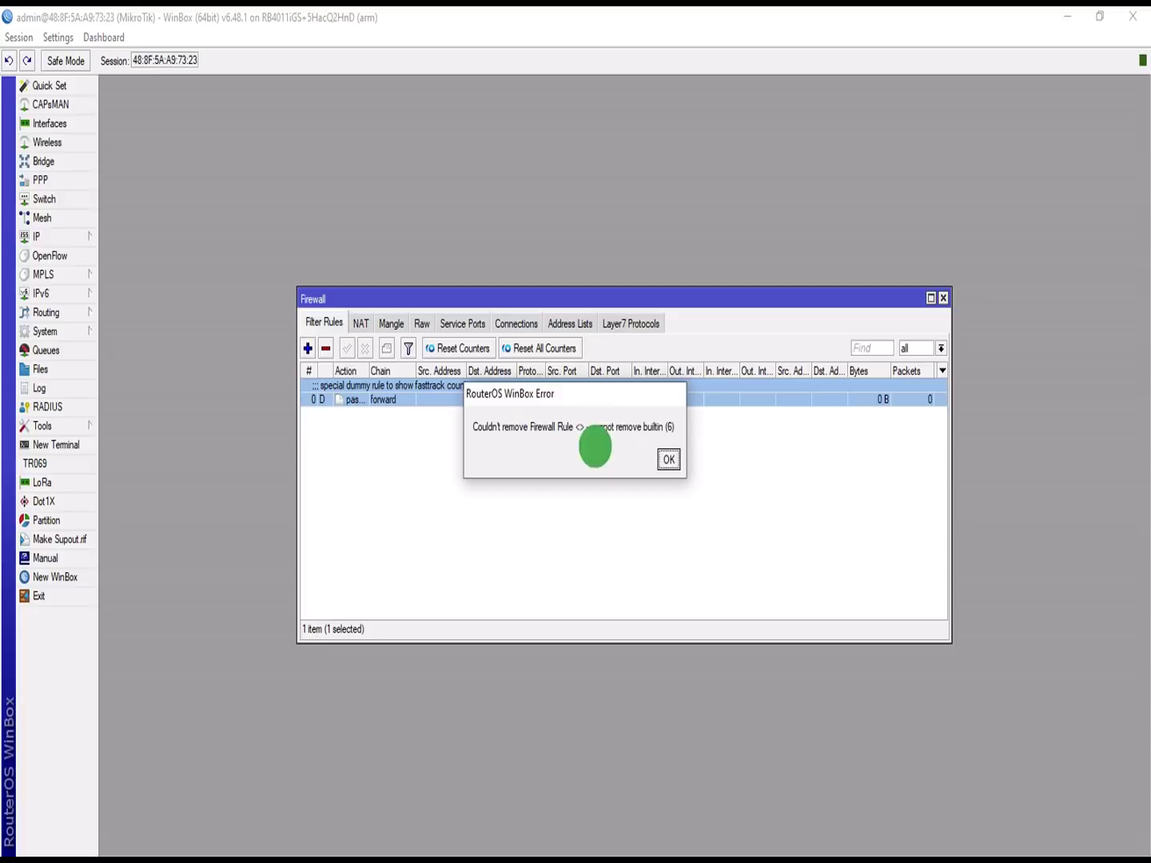
{"action": "left_click", "coordinate": [668, 459]}
Step: Remove the masquerade NAT rule and close the Firewall window
{"action": "left_click", "coordinate": [366, 321]}
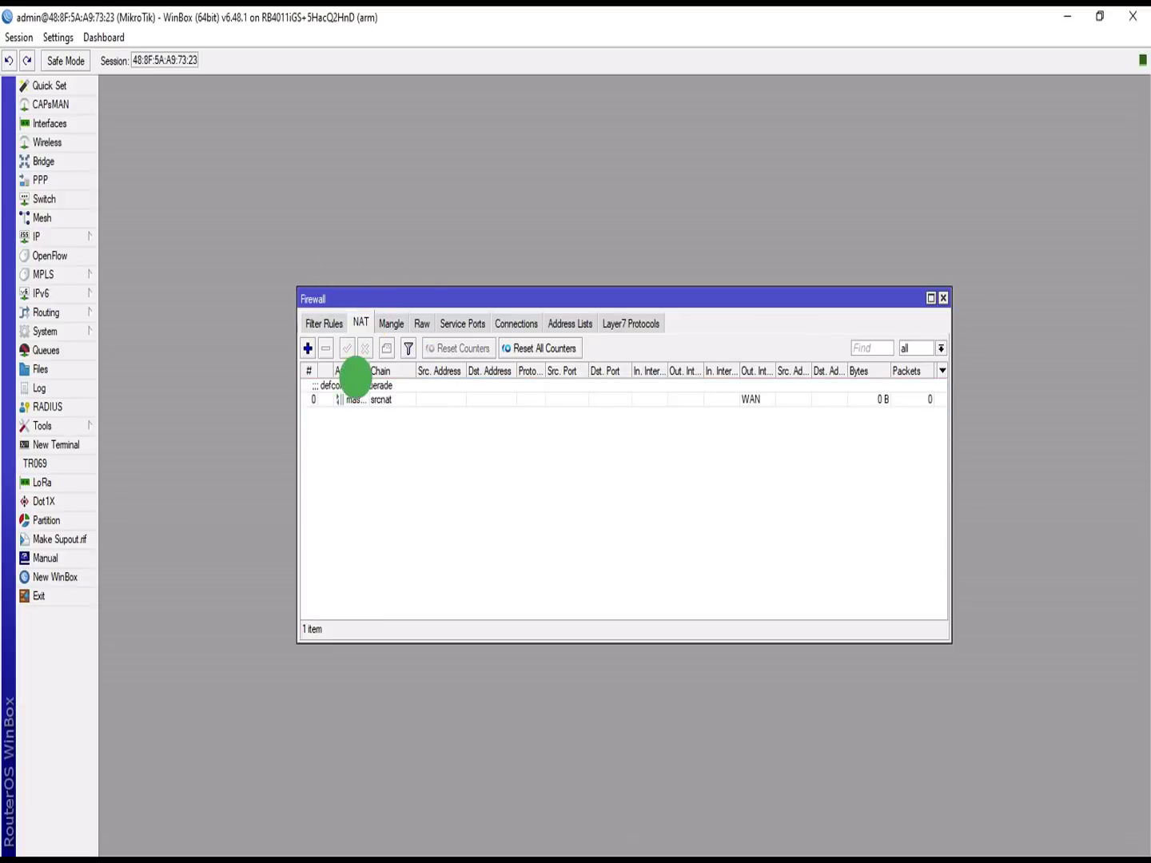
{"action": "left_click", "coordinate": [349, 398]}
{"action": "left_click", "coordinate": [324, 322]}
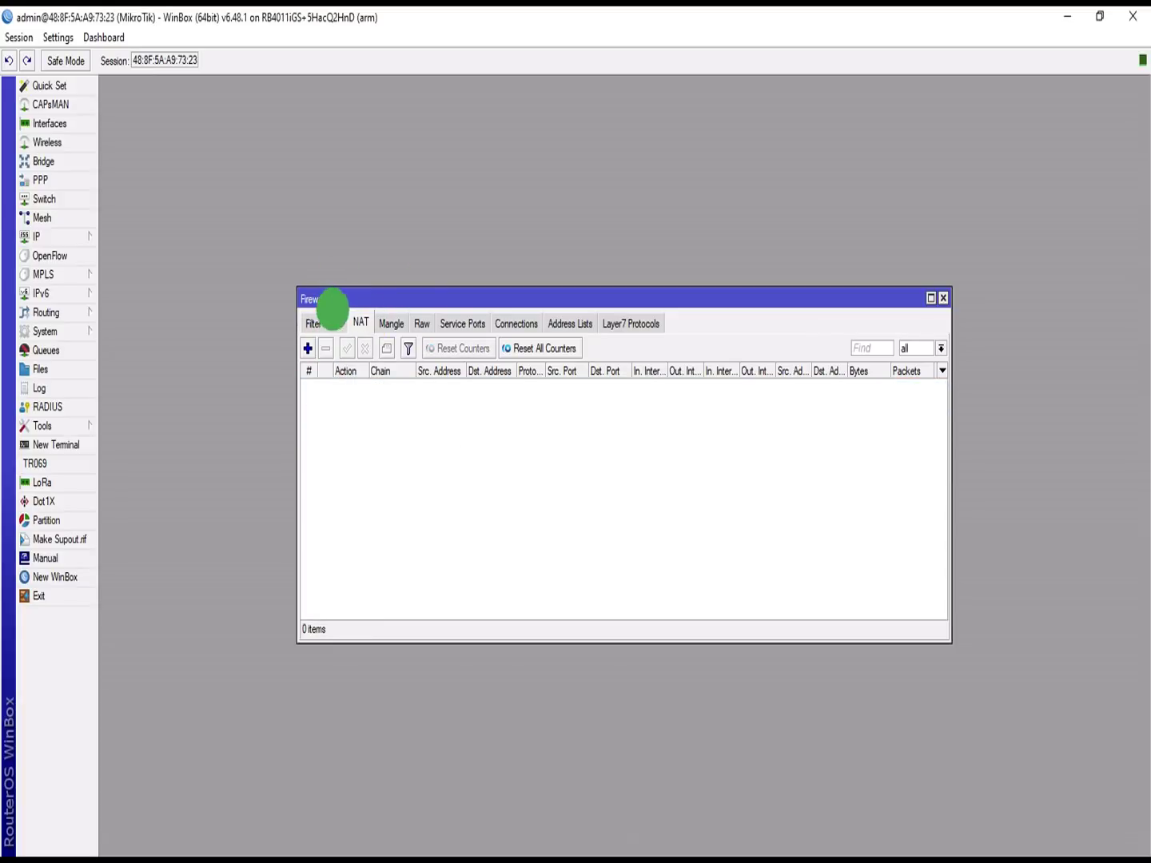
{"action": "left_click", "coordinate": [943, 298]}
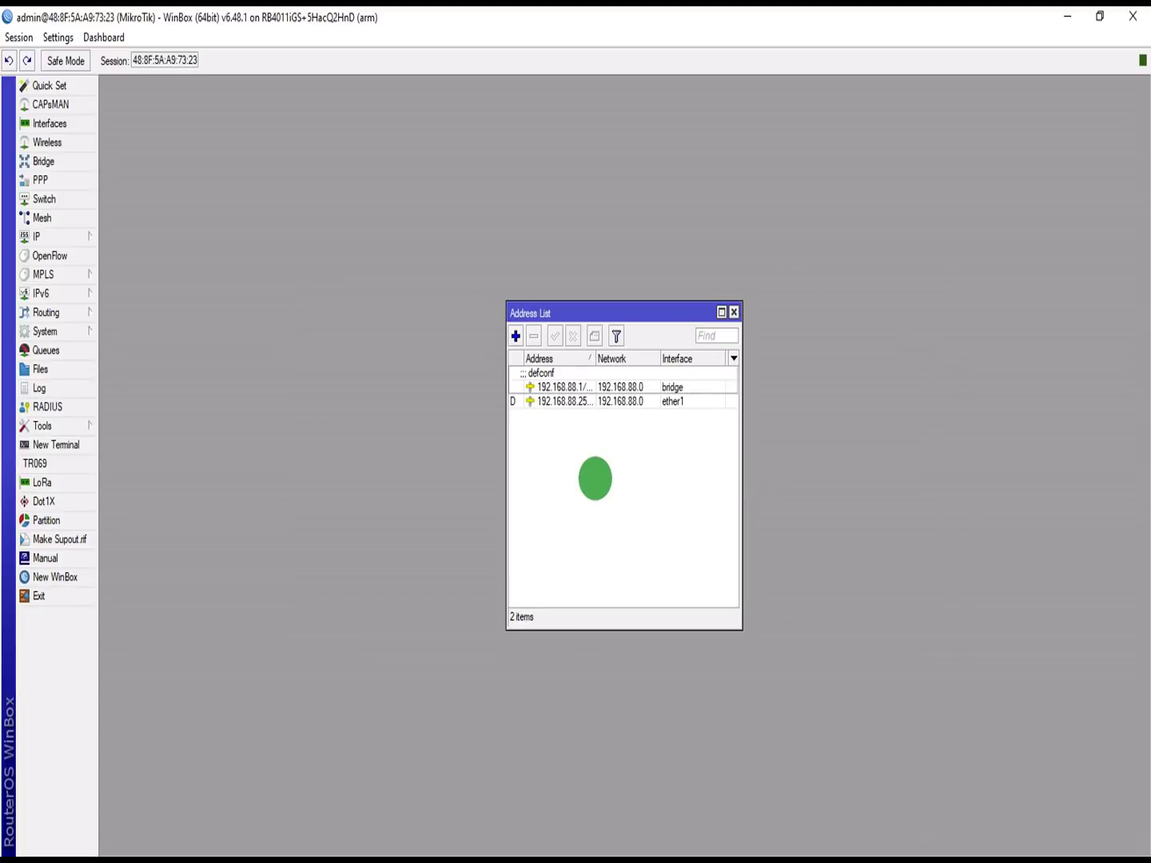
Step: Delete the default 192.168.88.1 bridge address, leaving only the dynamic ether1 address
{"action": "left_click_drag", "start_coordinate": [596, 312], "coordinate": [668, 231]}
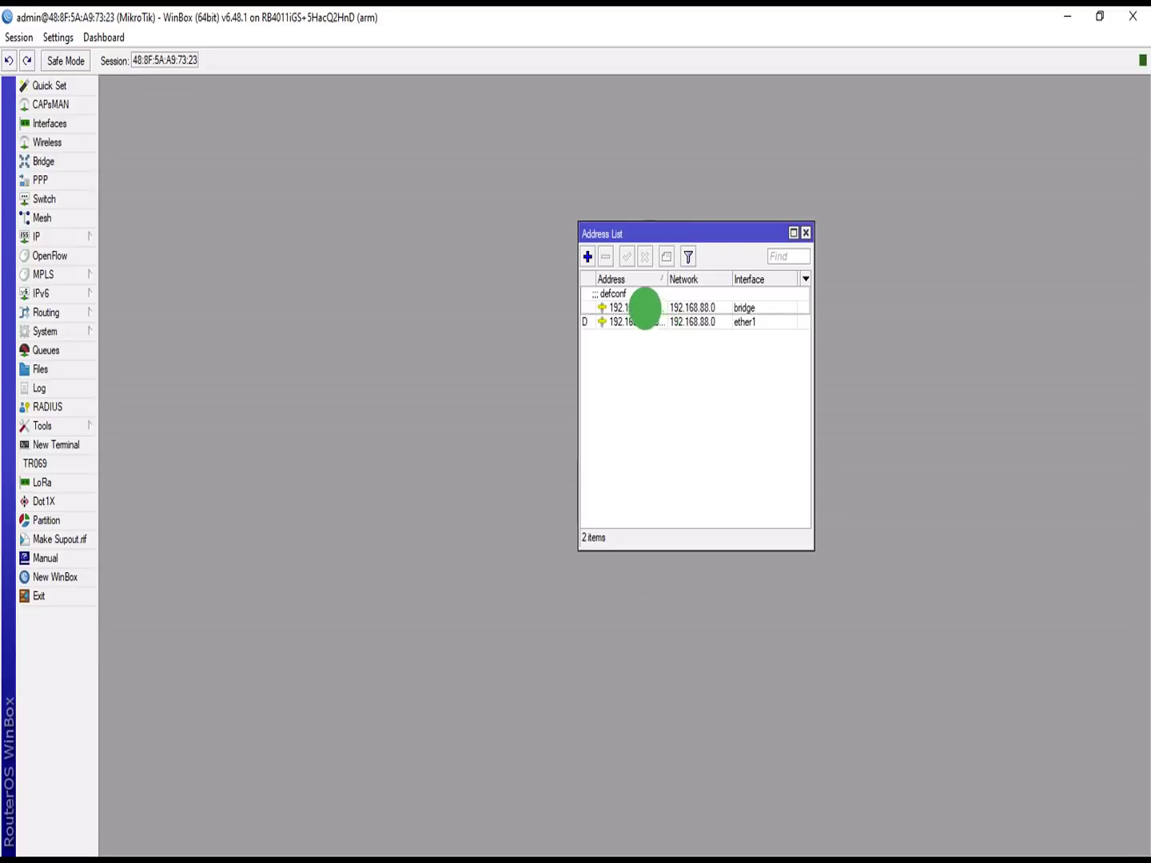
{"action": "left_click", "coordinate": [639, 306]}
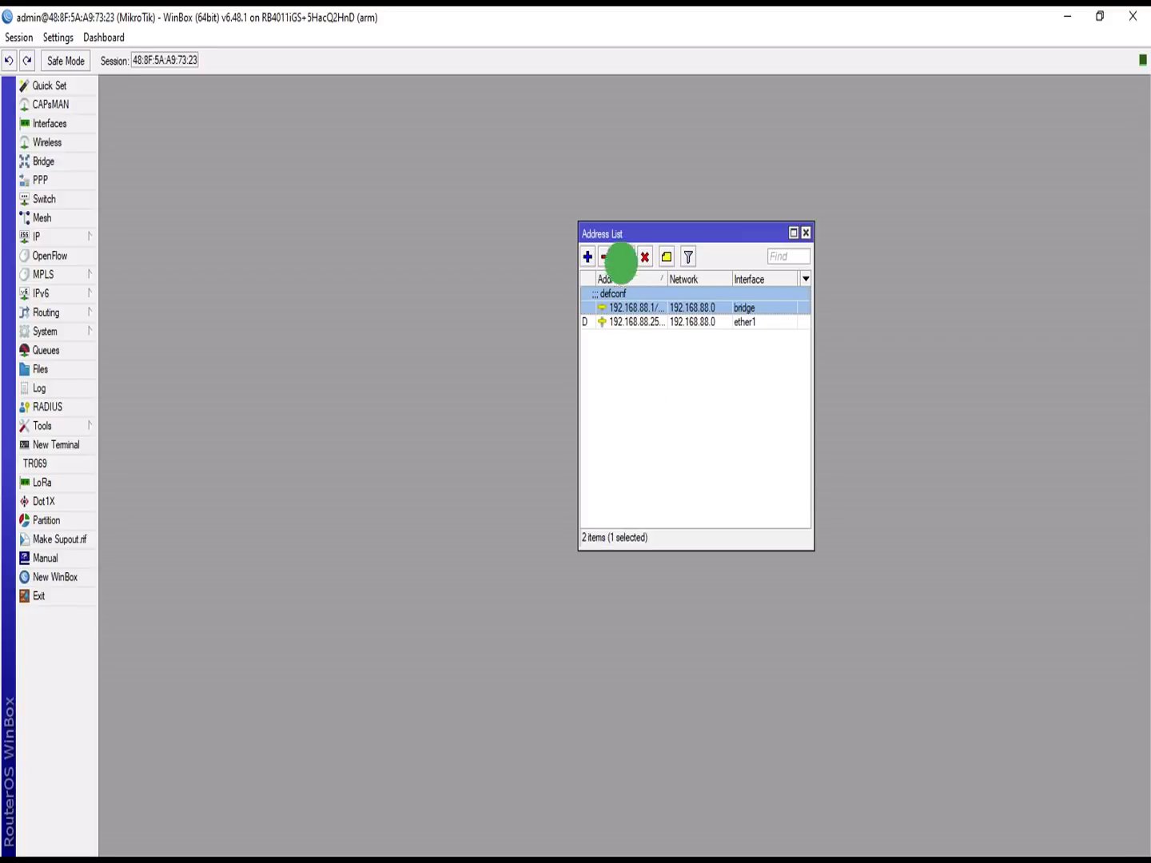
{"action": "left_click", "coordinate": [607, 256]}
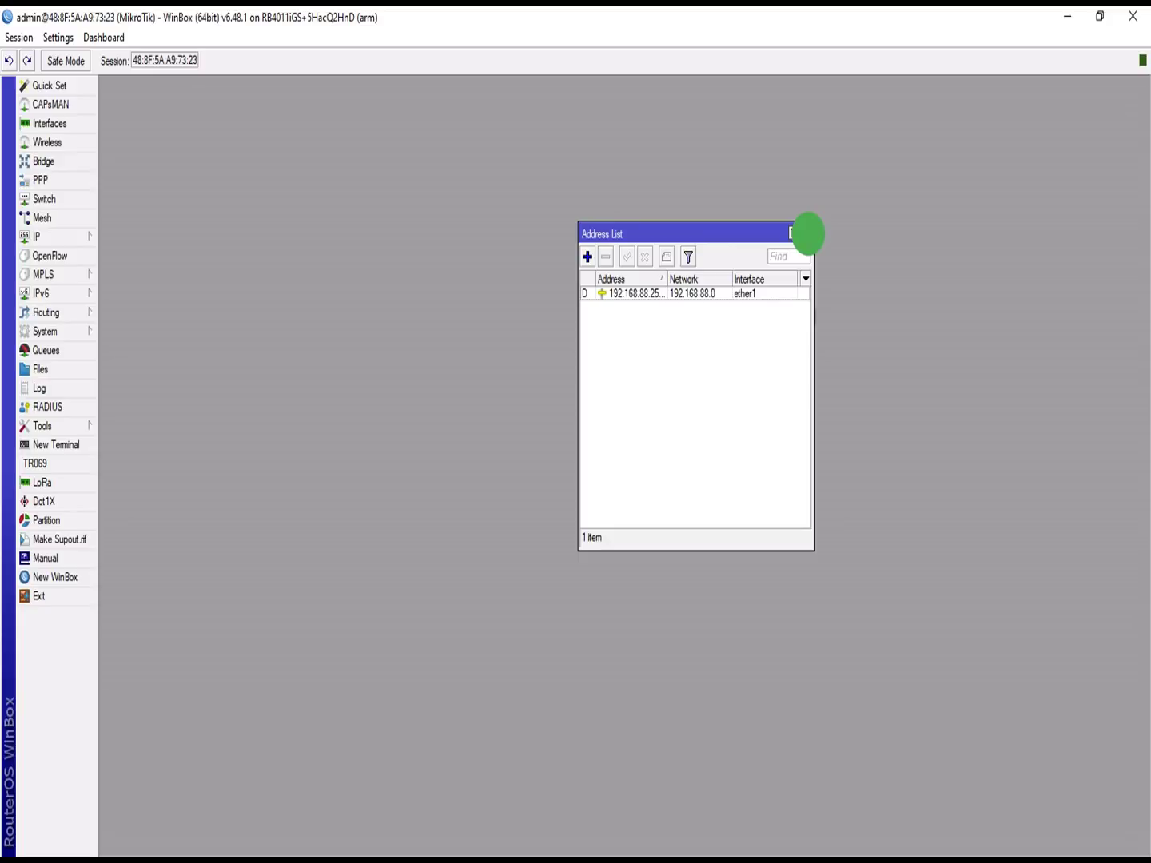
Step: Remove the ether1 DHCP client so the DHCP Client list is empty
{"action": "left_click", "coordinate": [807, 235]}
{"action": "left_click", "coordinate": [58, 234]}
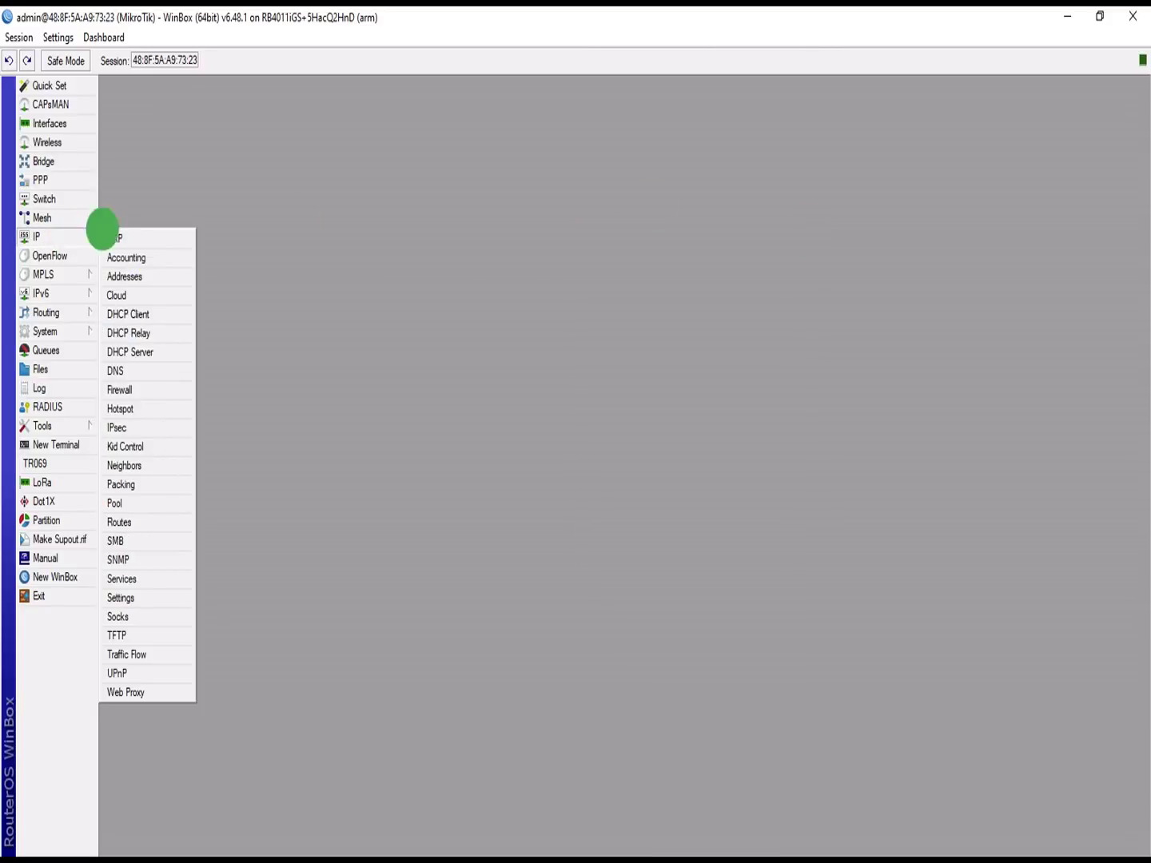
{"action": "left_click", "coordinate": [146, 315]}
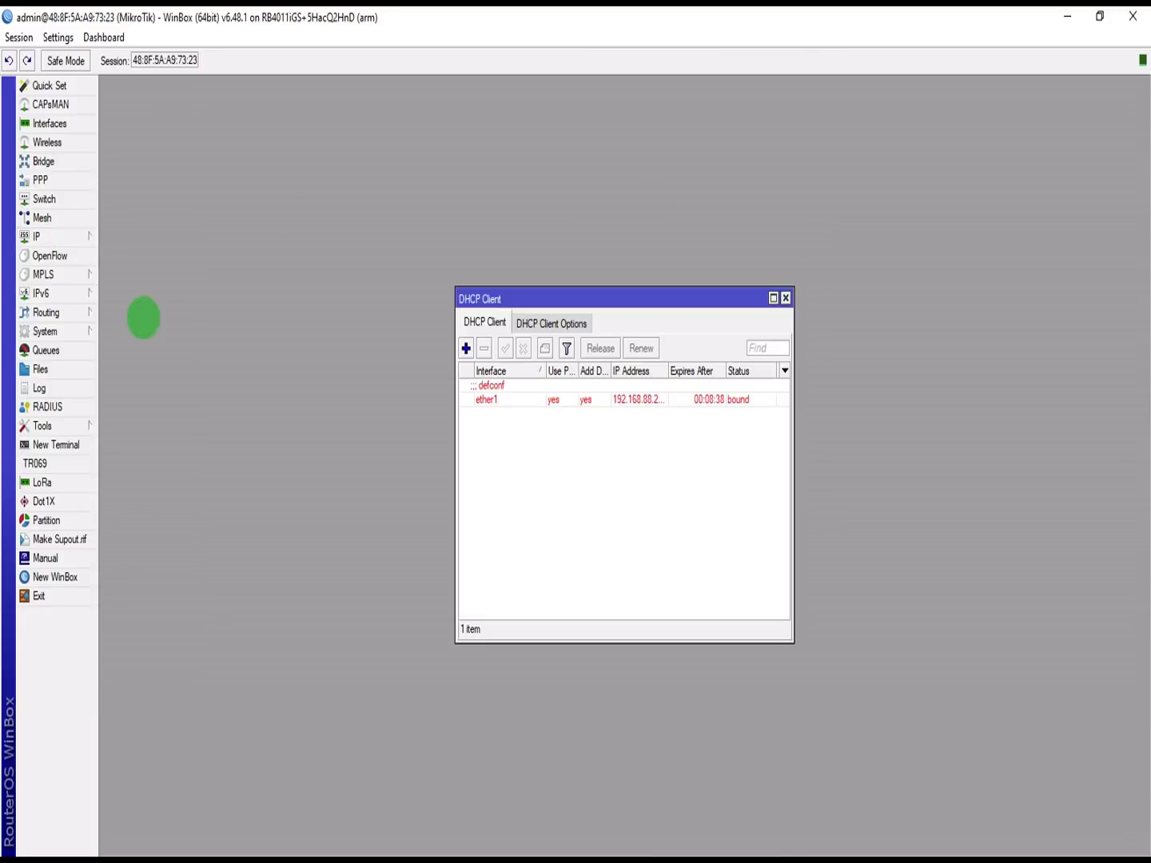
{"action": "left_click", "coordinate": [575, 397]}
{"action": "left_click", "coordinate": [484, 346]}
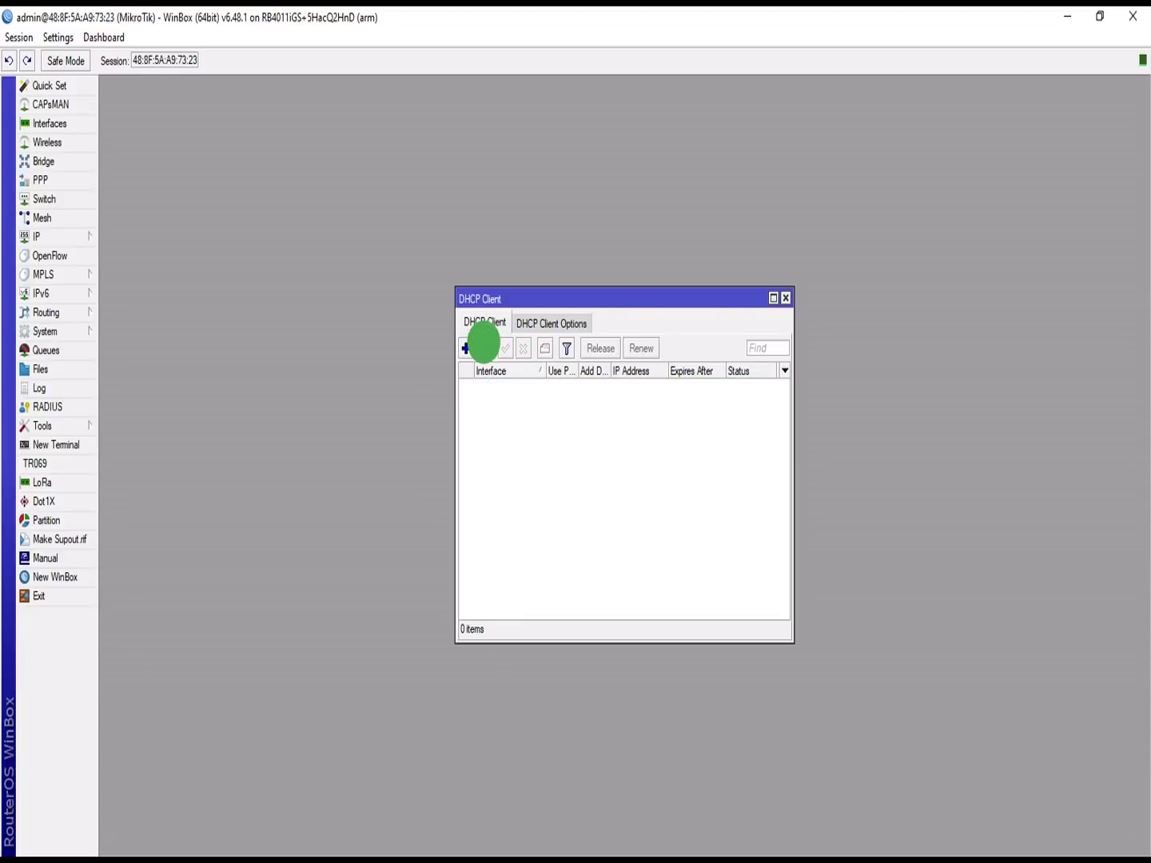
{"action": "left_click", "coordinate": [786, 298]}
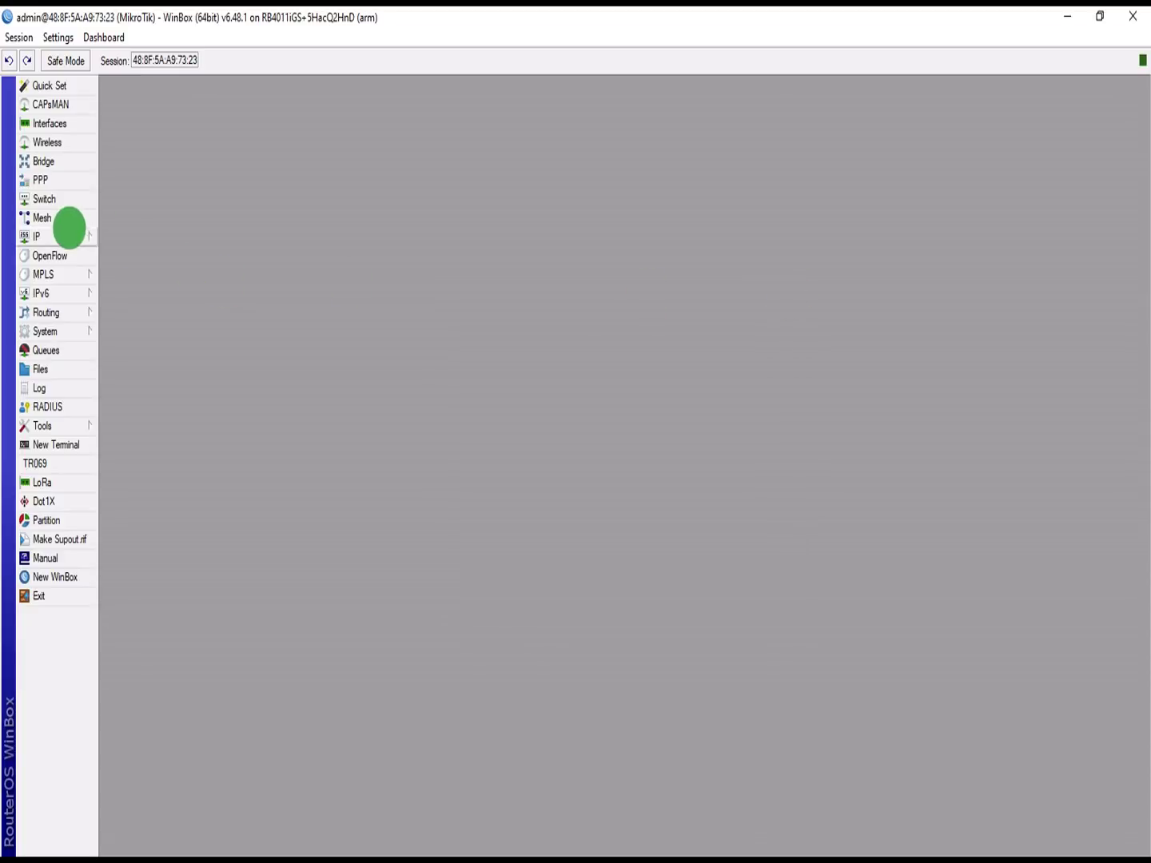
{"action": "left_click", "coordinate": [56, 232]}
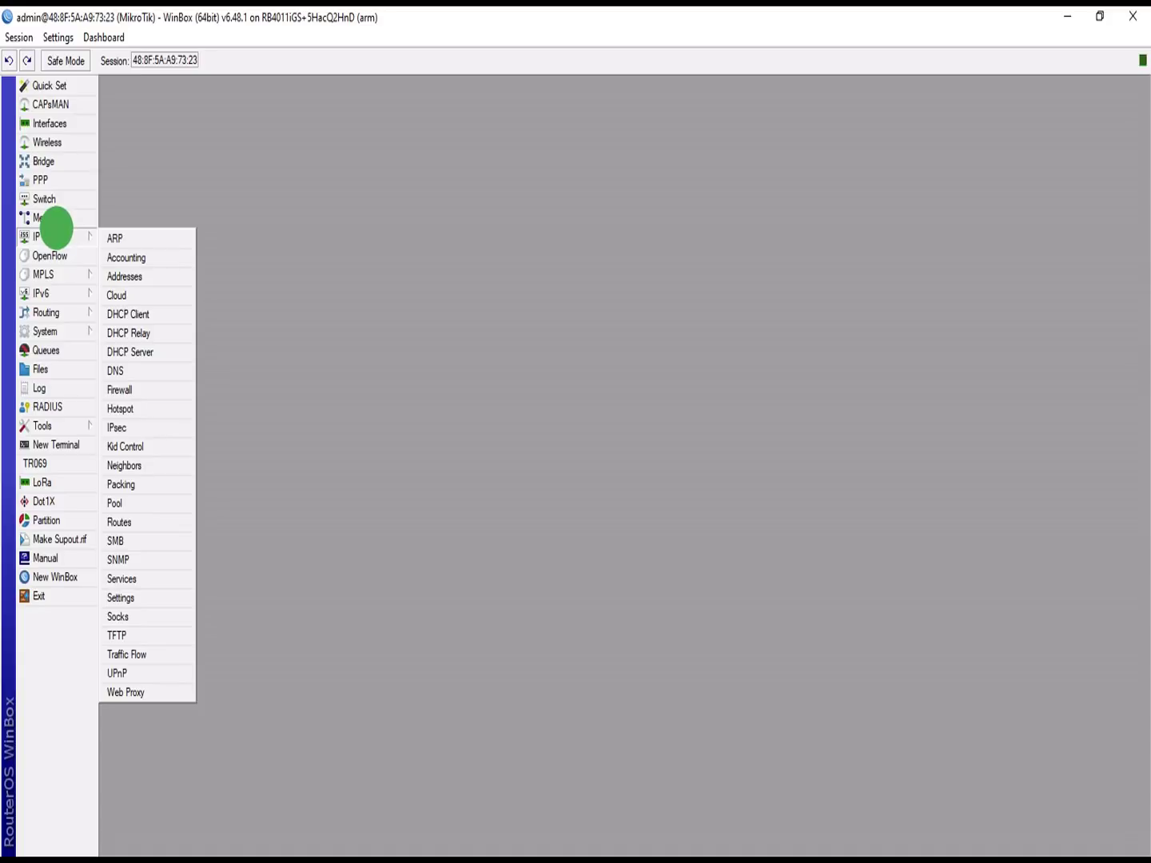
Step: Reboot the router via System > Reboot and confirm with Yes
{"action": "left_click", "coordinate": [56, 229]}
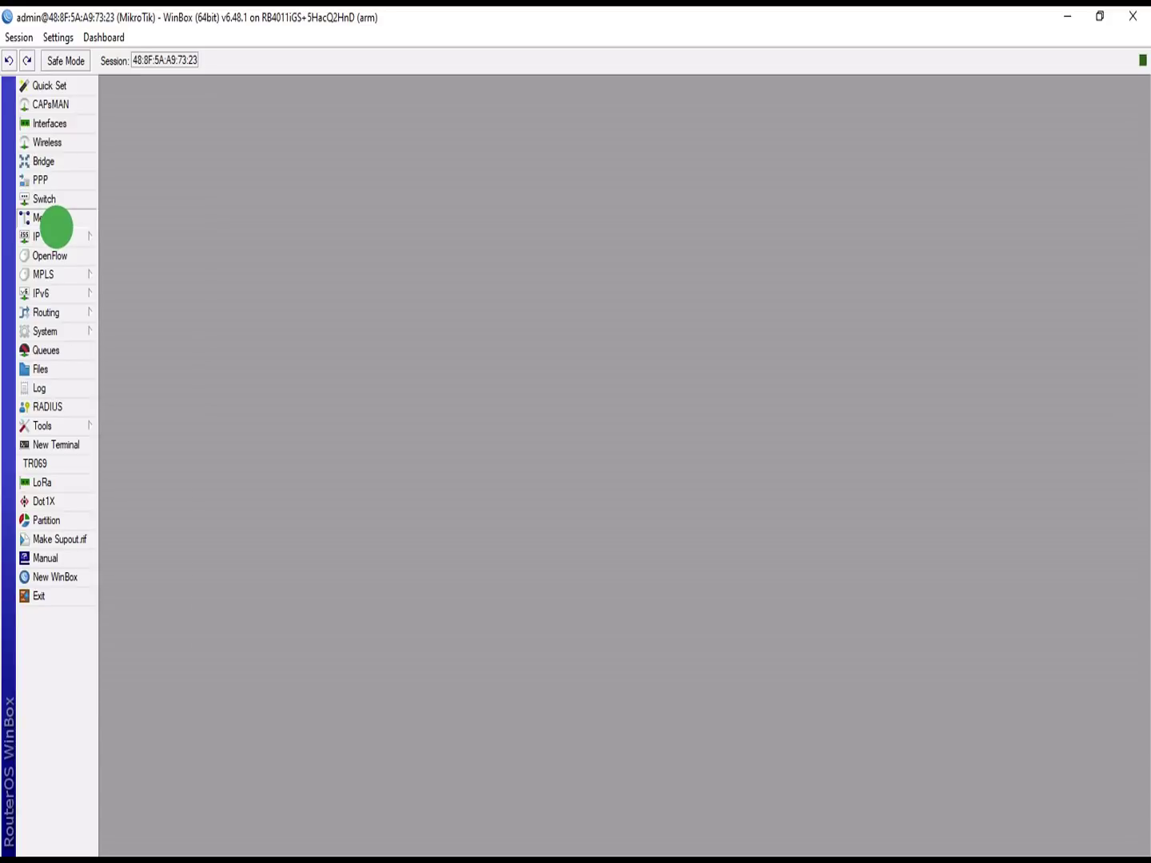
{"action": "left_click", "coordinate": [51, 321]}
{"action": "mouse_move", "coordinate": [49, 326]}
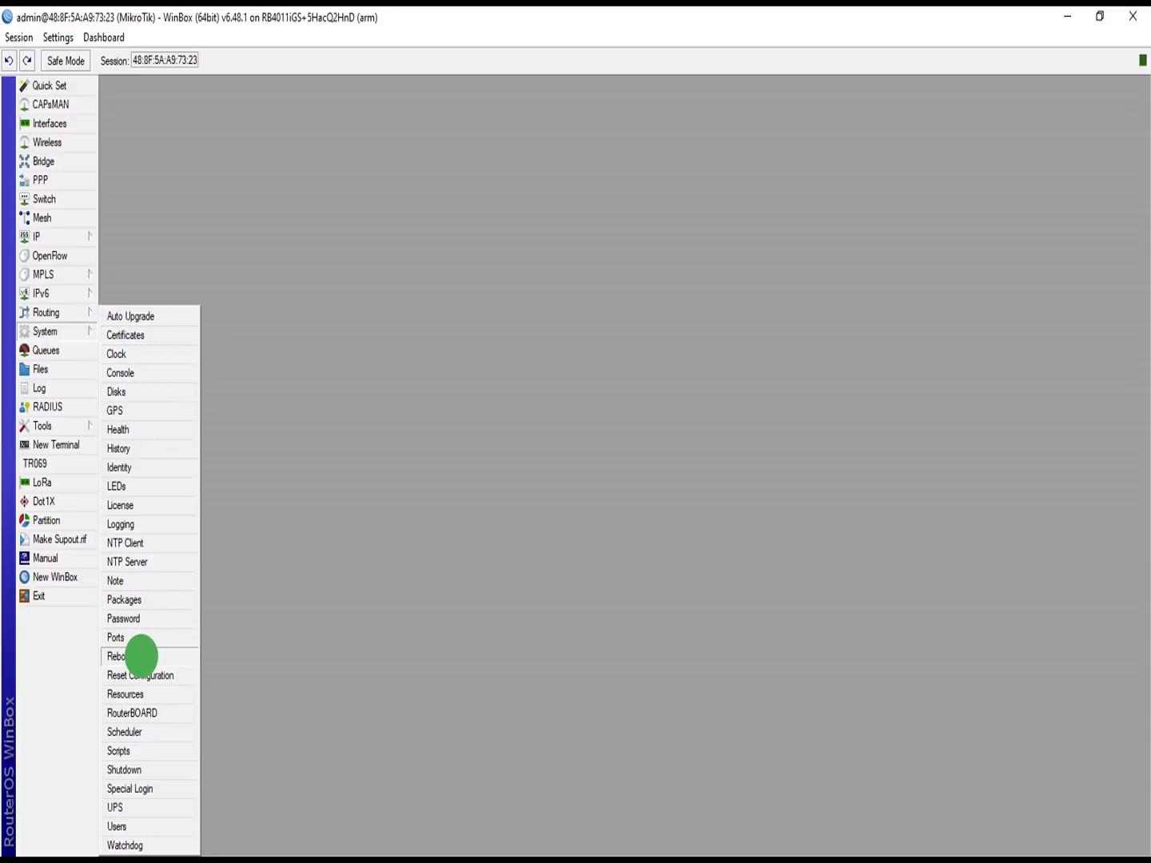
{"action": "left_click", "coordinate": [141, 657]}
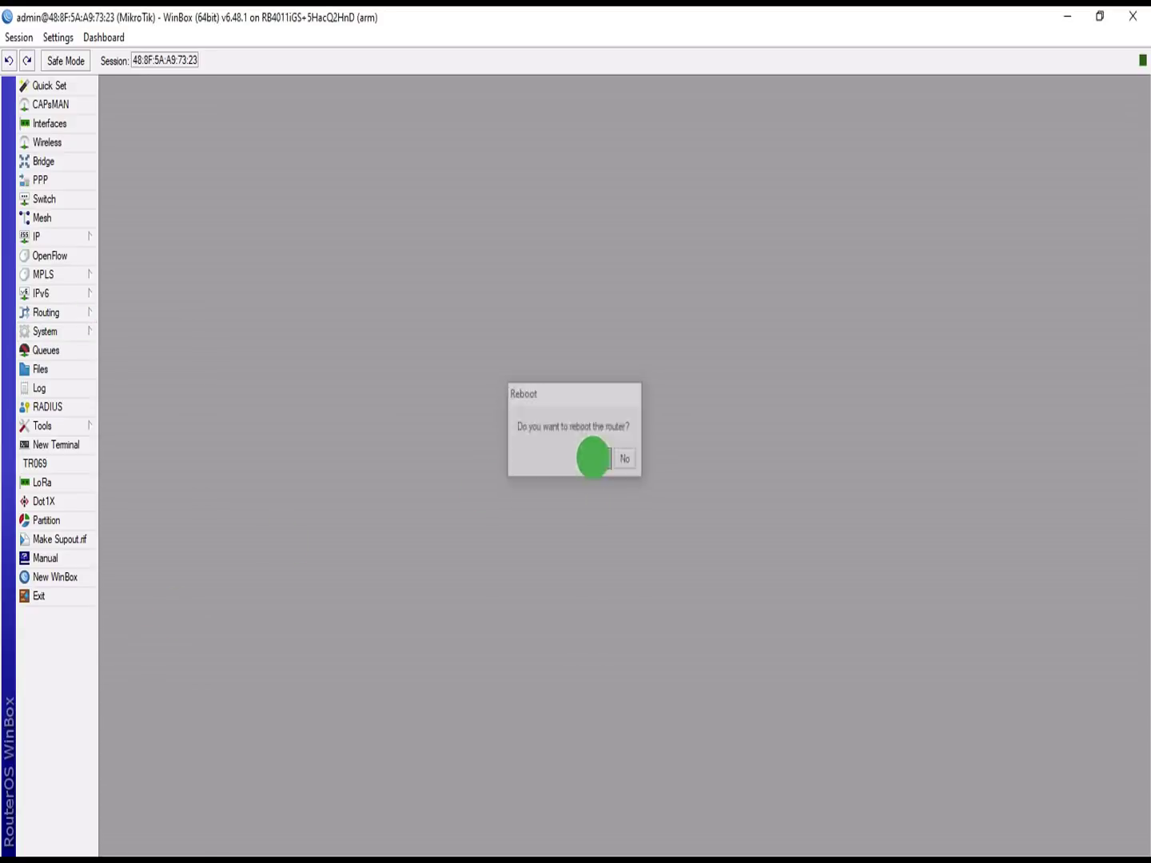
{"action": "left_click", "coordinate": [594, 458]}
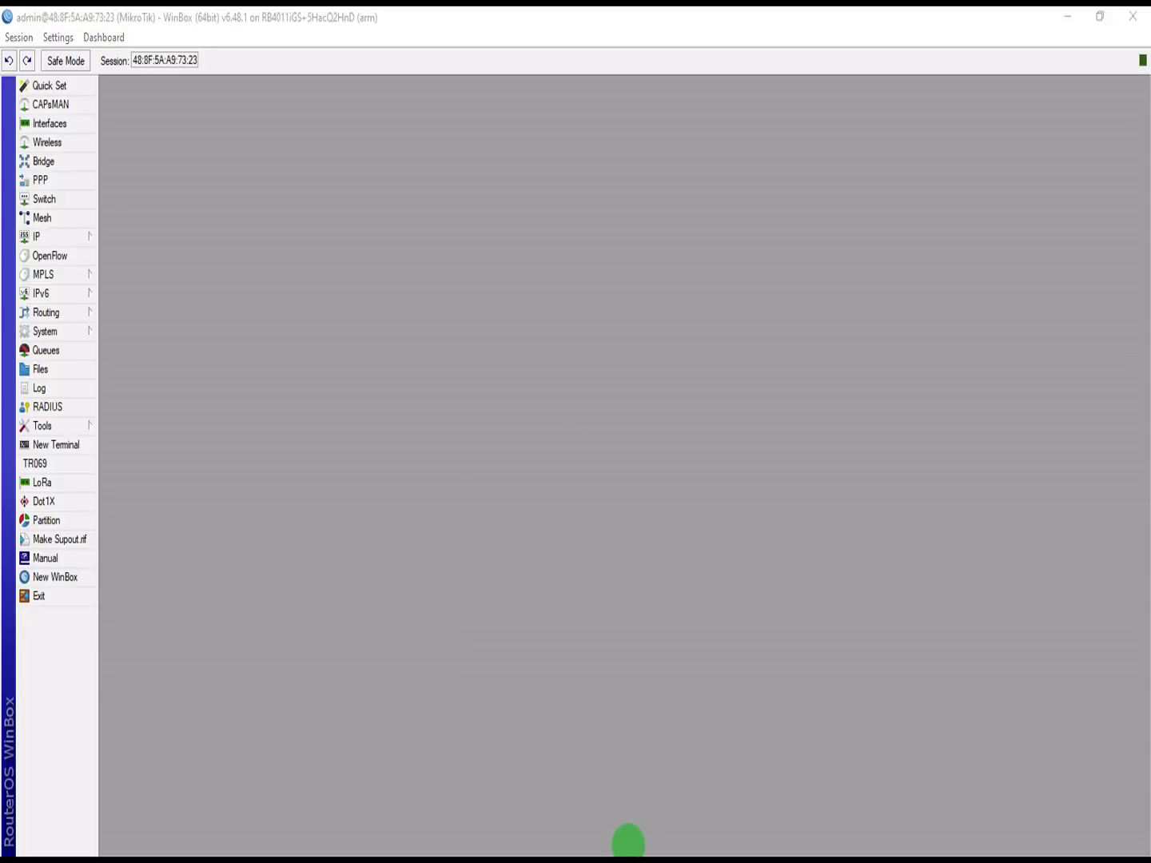
{"action": "key", "text": "super"}
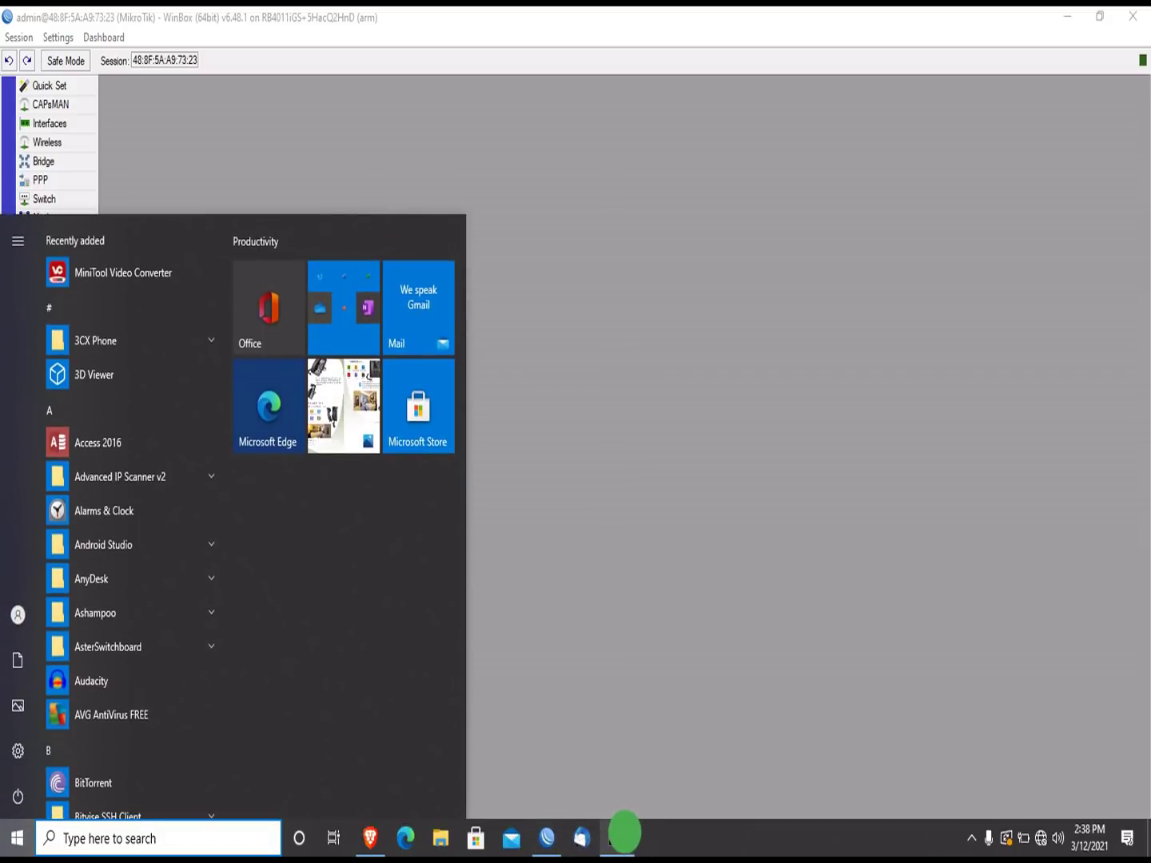
Step: View the Ethernet settings page showing Not connected and launch Network and Sharing Center
{"action": "right_click", "coordinate": [1039, 837]}
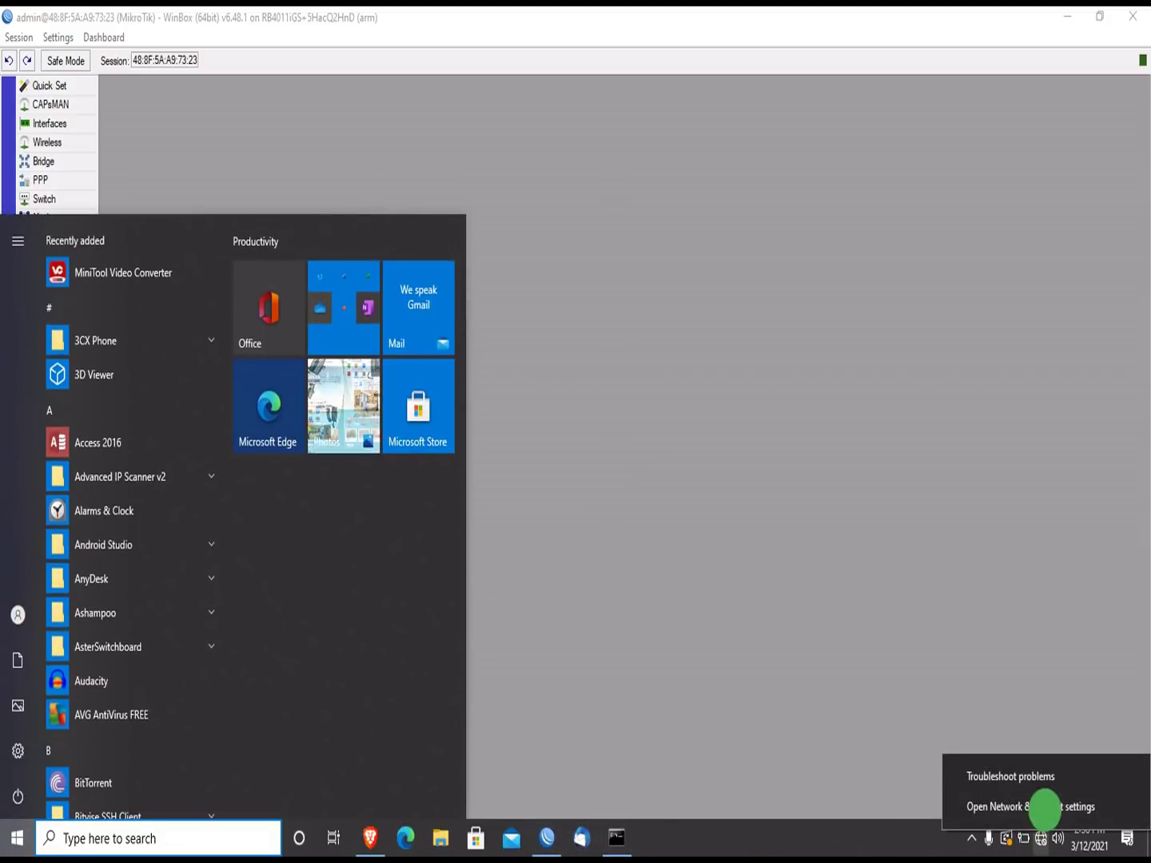
{"action": "left_click", "coordinate": [1045, 808]}
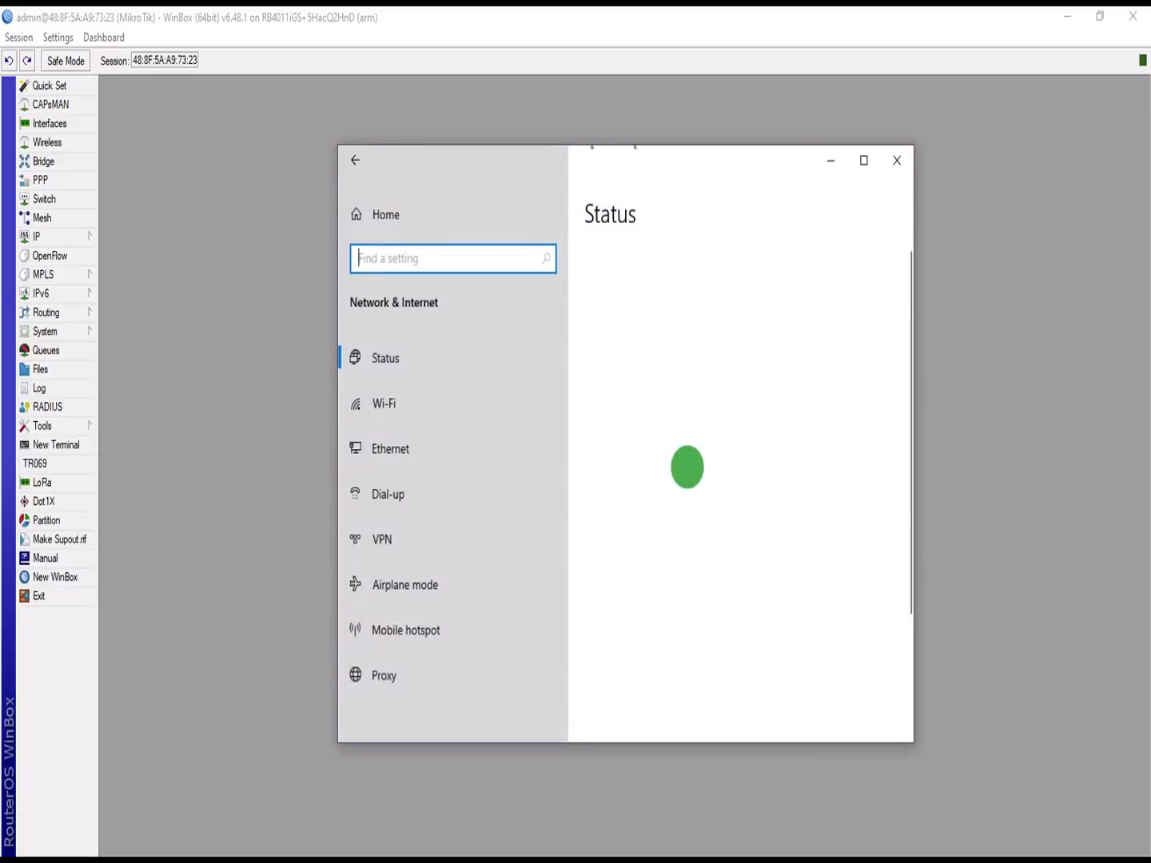
{"action": "left_click", "coordinate": [396, 455]}
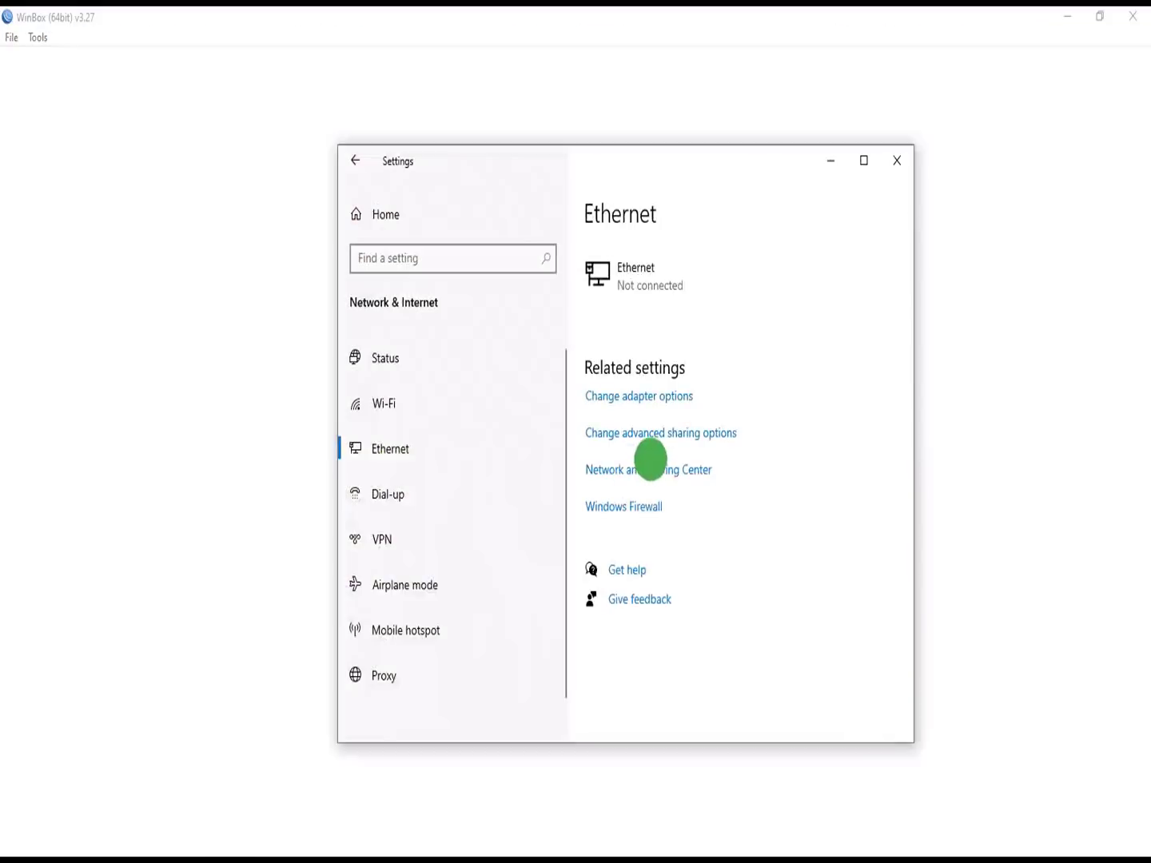
{"action": "left_click", "coordinate": [652, 470]}
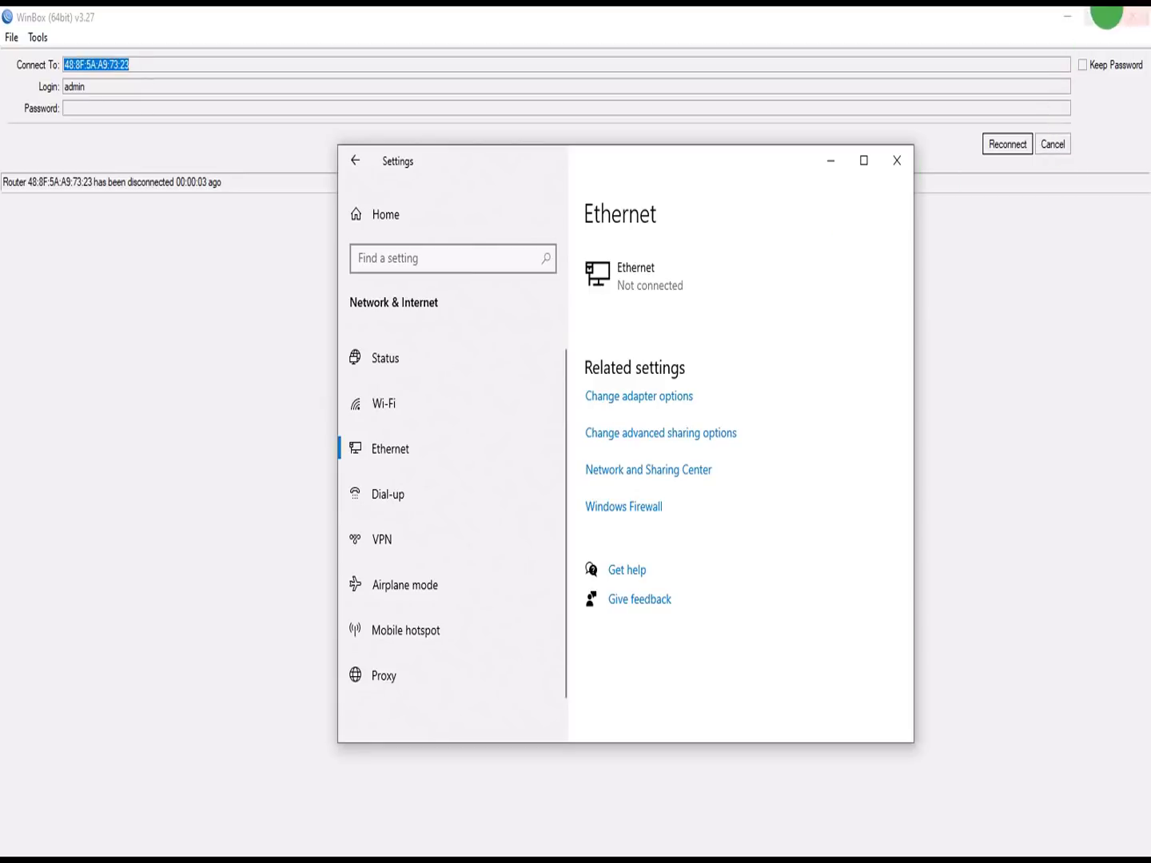
{"action": "left_click", "coordinate": [1107, 15]}
Step: Close the Windows Settings window and rearrange the Network and Sharing Center and WinBox windows
{"action": "left_click", "coordinate": [383, 148]}
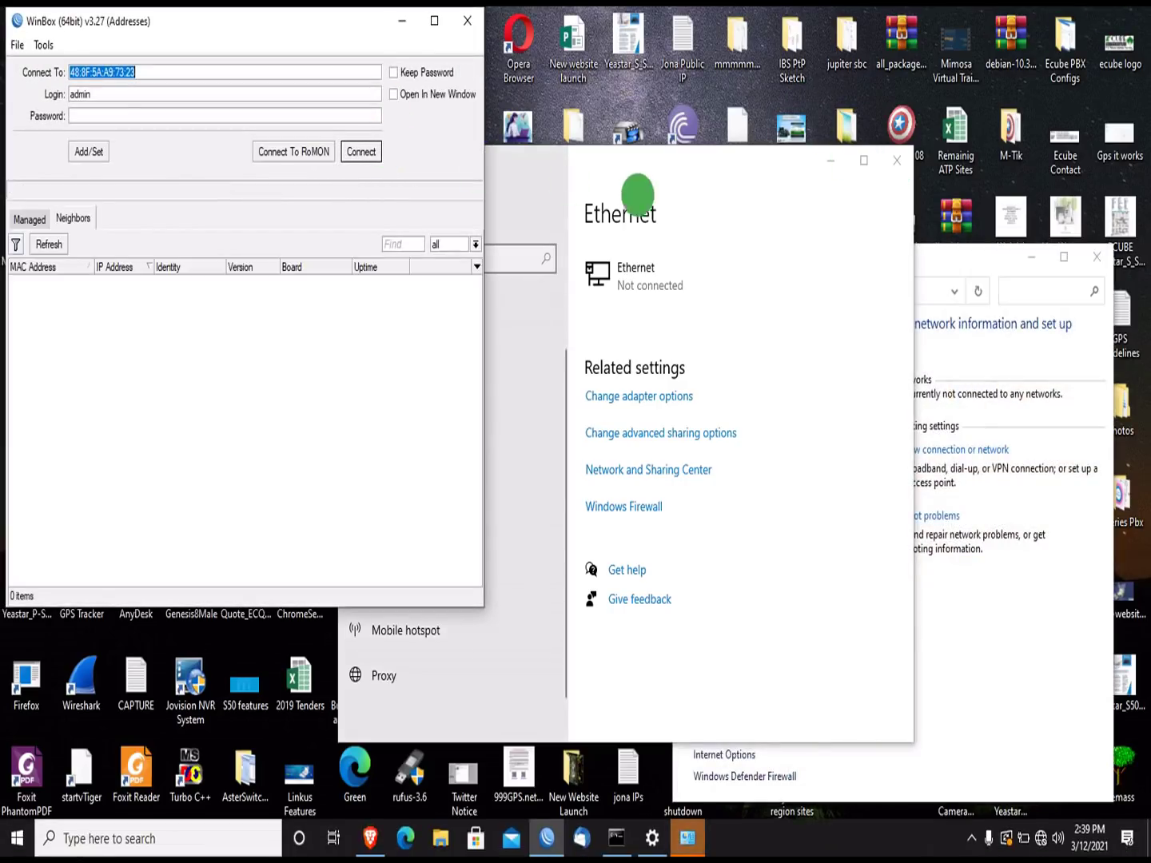
{"action": "left_click", "coordinate": [717, 156]}
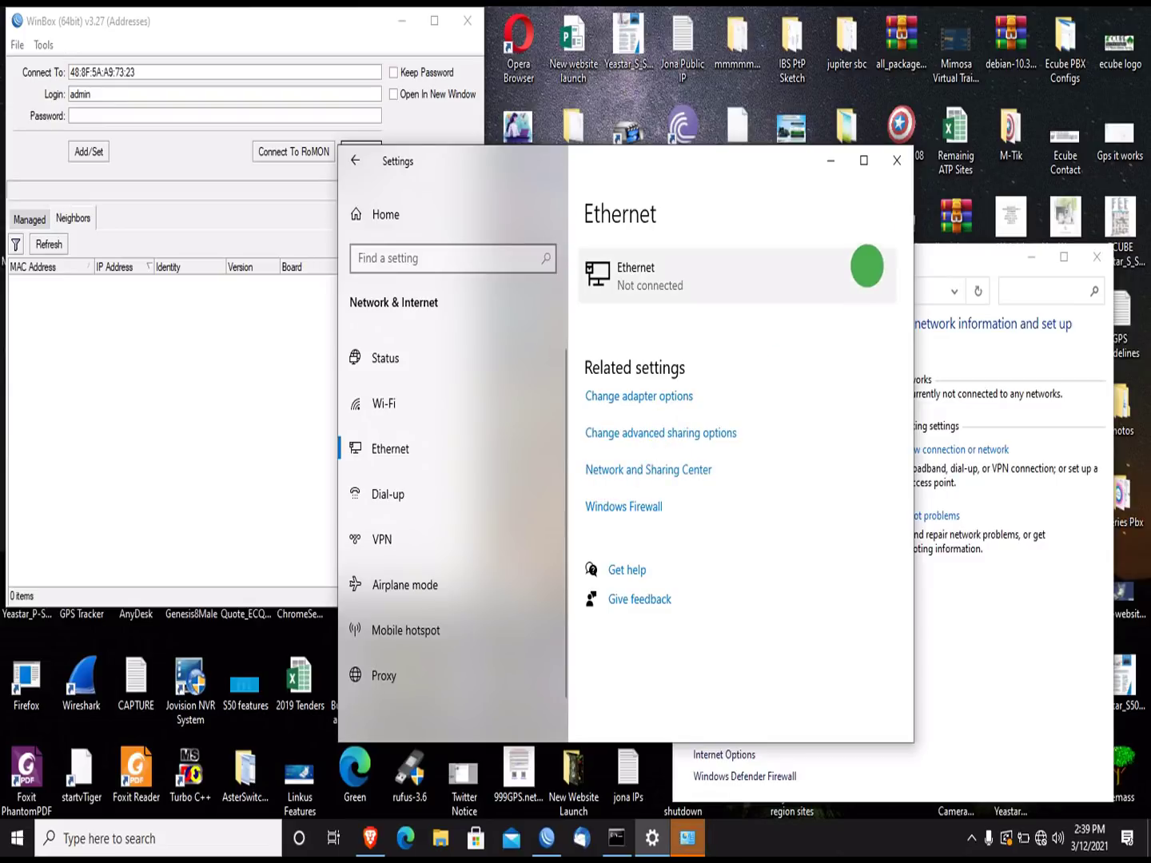
{"action": "left_click", "coordinate": [896, 160]}
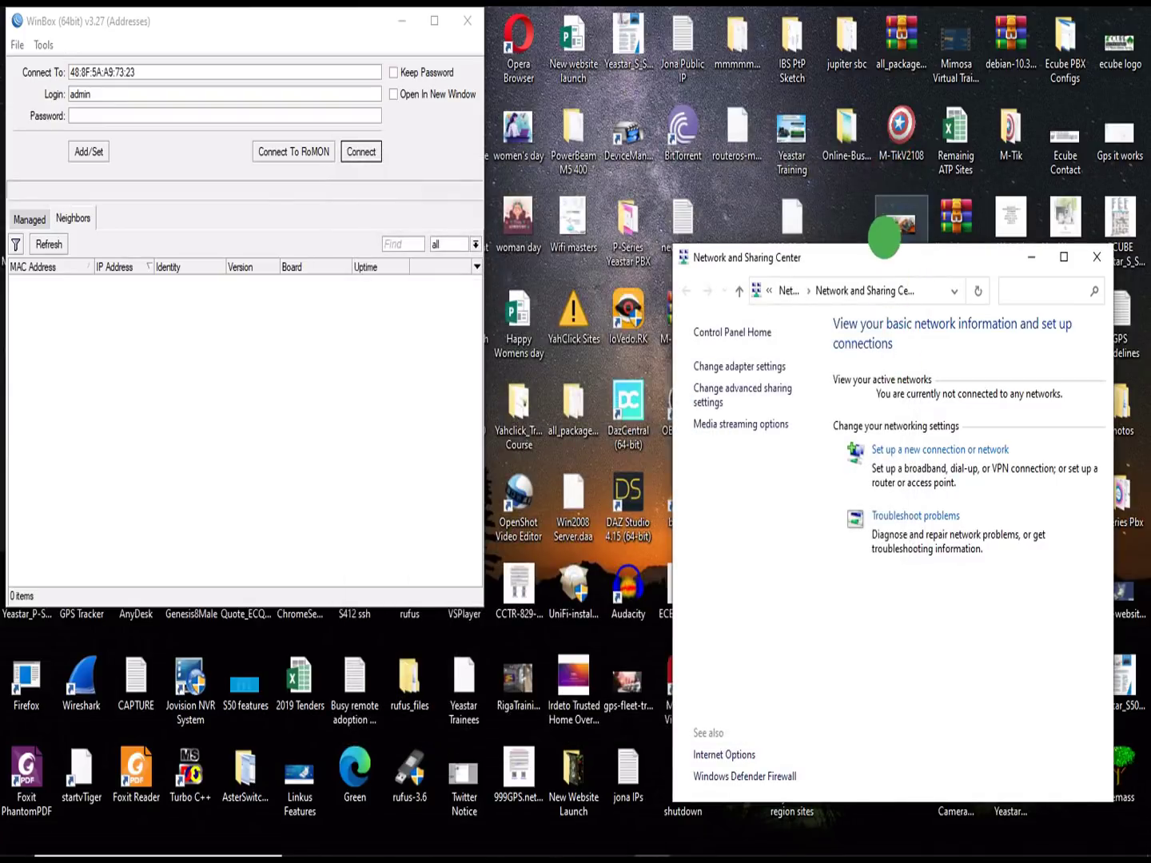
{"action": "left_click_drag", "start_coordinate": [874, 257], "coordinate": [866, 211]}
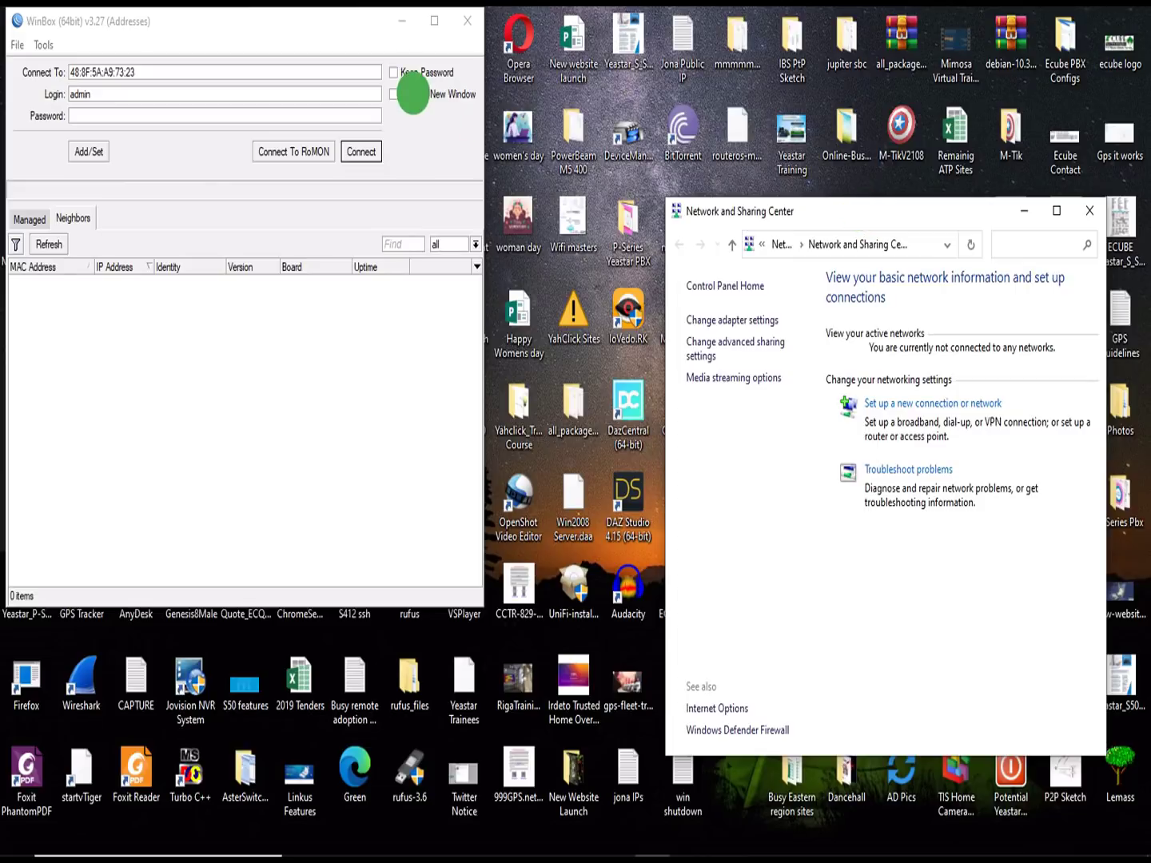
{"action": "left_click_drag", "start_coordinate": [309, 23], "coordinate": [386, 119]}
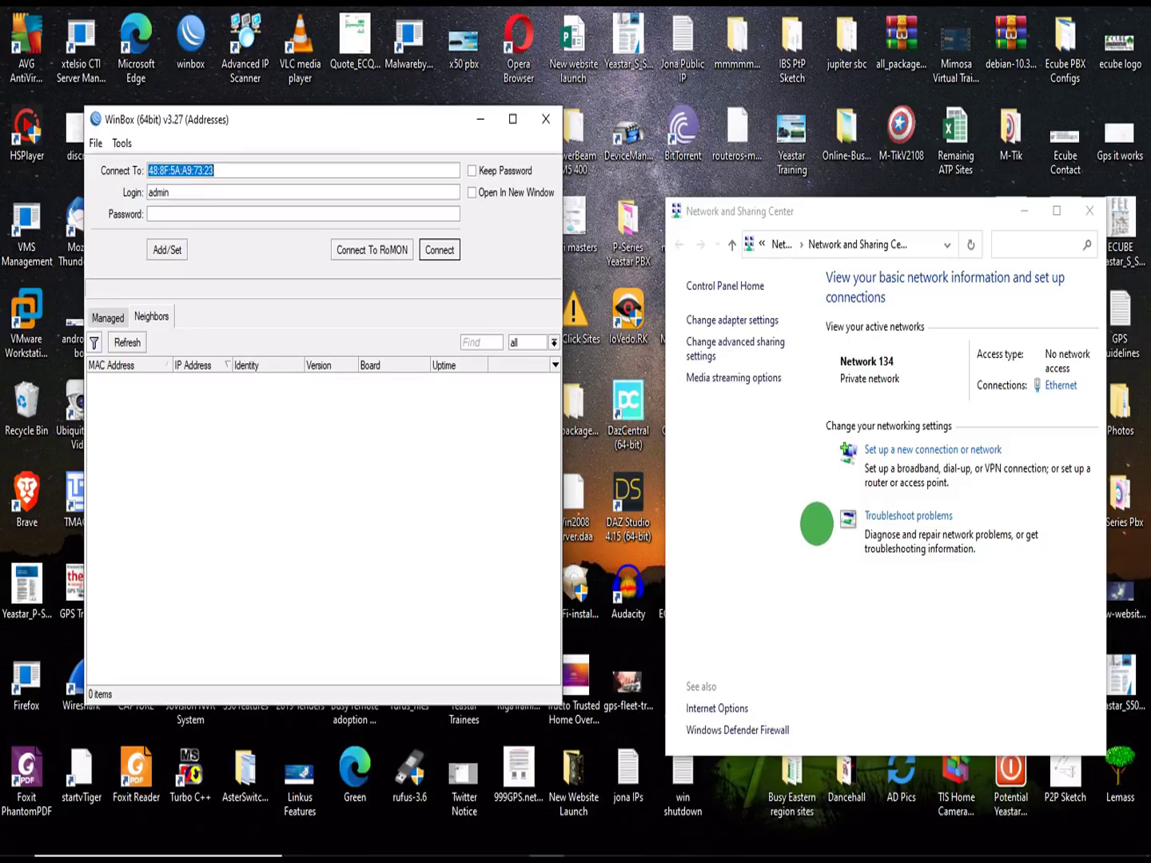
Step: Check the Ethernet details for DHCP address 192.168.88.254 leased from 192.168.88.1
{"action": "left_click", "coordinate": [1060, 374]}
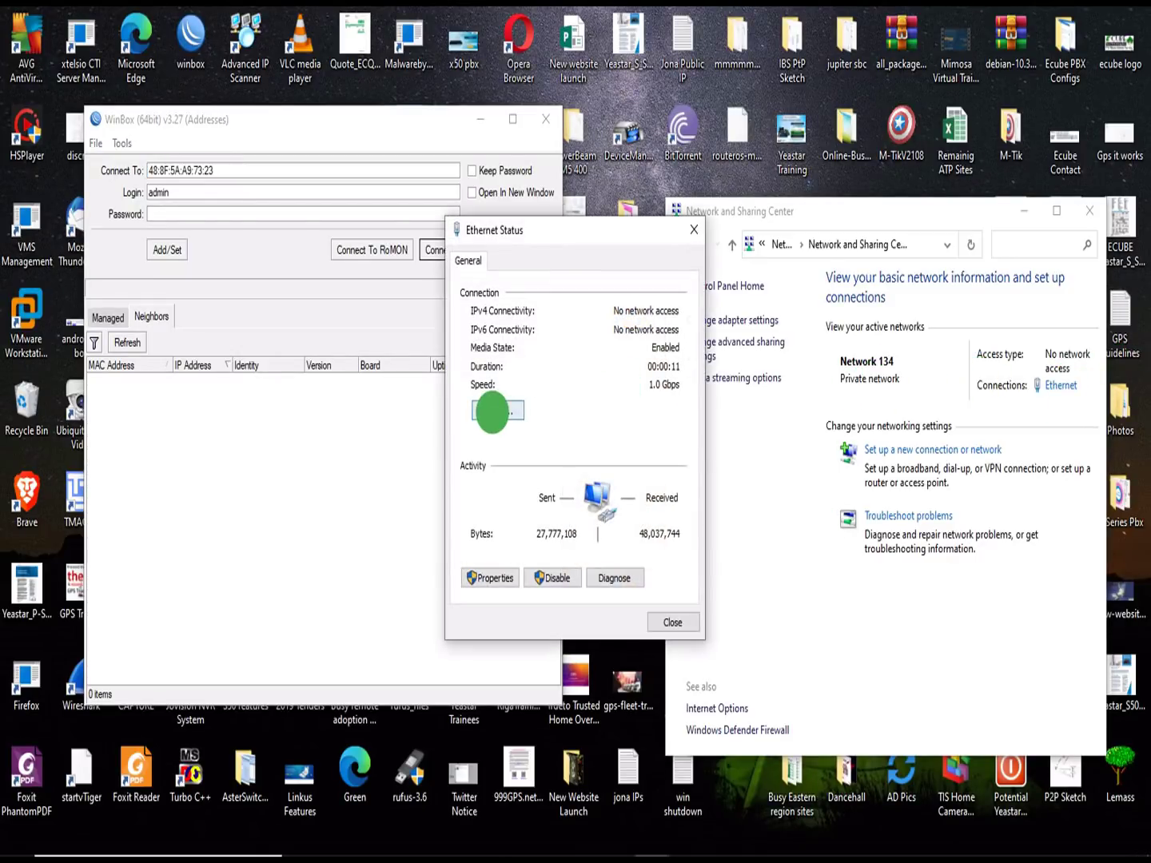
{"action": "left_click", "coordinate": [492, 412]}
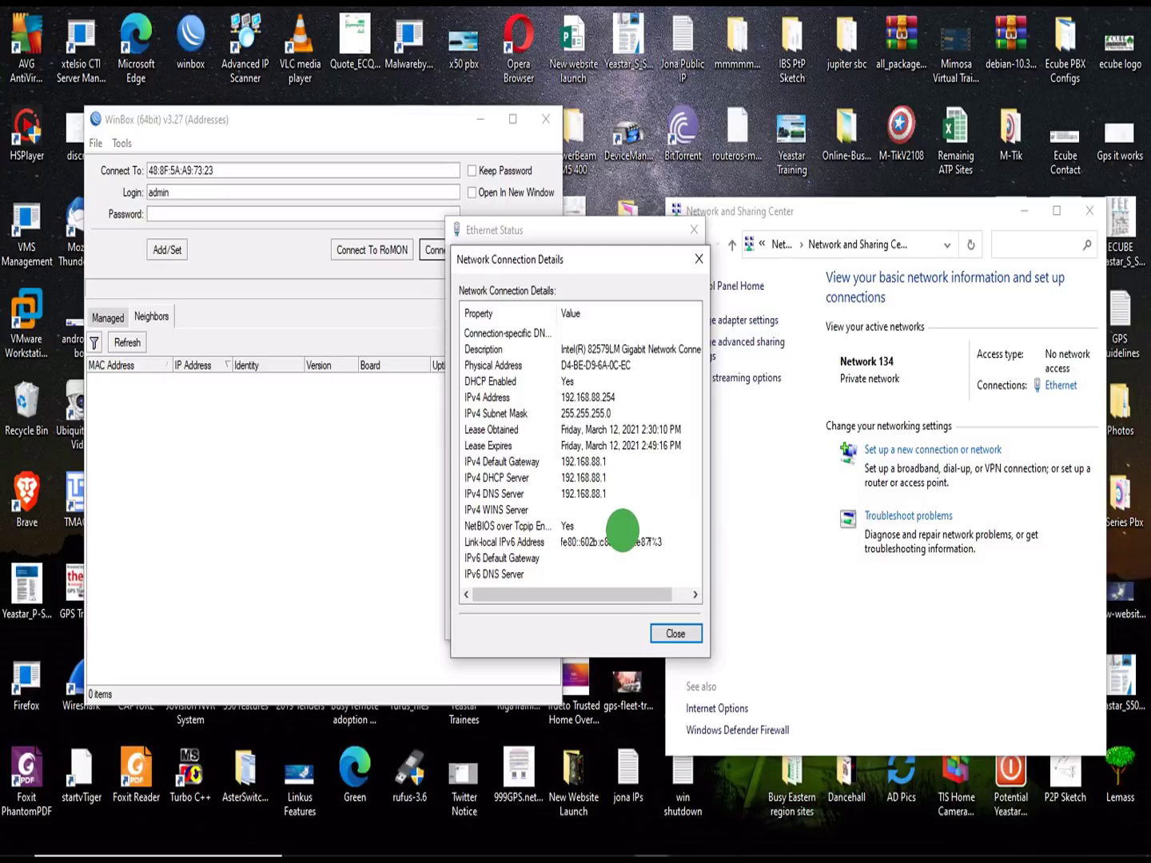
{"action": "left_click", "coordinate": [671, 631]}
{"action": "left_click", "coordinate": [664, 614]}
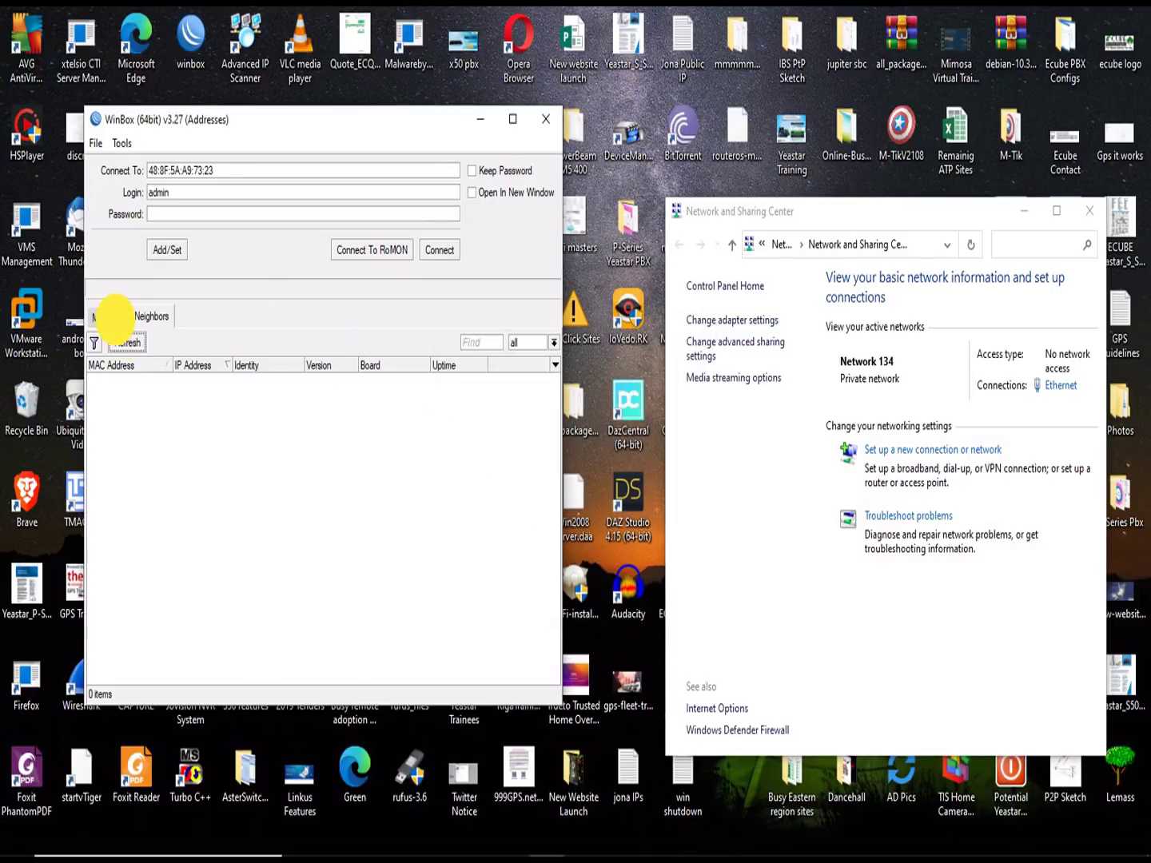
Step: Refresh the WinBox Neighbors list to show both MikroTik routers, then maximize WinBox
{"action": "left_click", "coordinate": [112, 317]}
{"action": "left_click", "coordinate": [153, 319]}
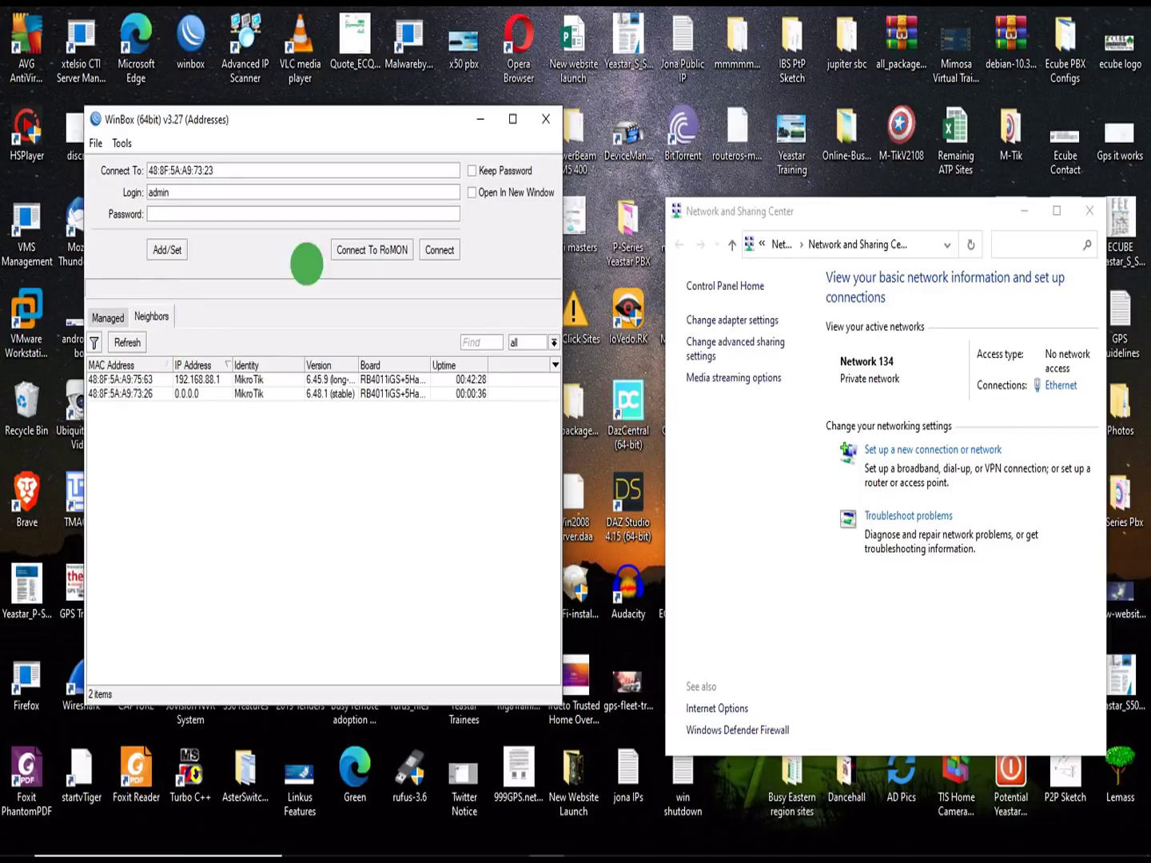
{"action": "left_click", "coordinate": [514, 118]}
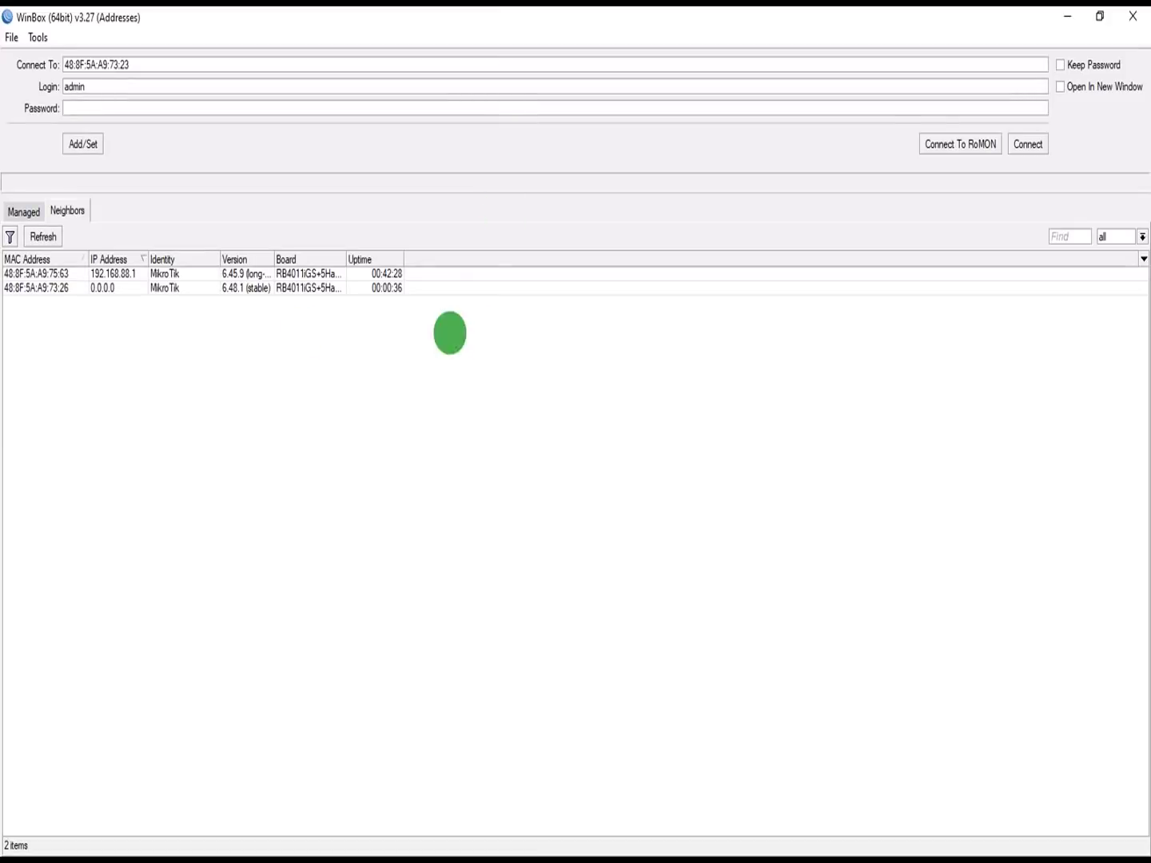
Step: Log in to the main router at 192.168.88.1 and maximize its WinBox session
{"action": "left_click", "coordinate": [57, 288]}
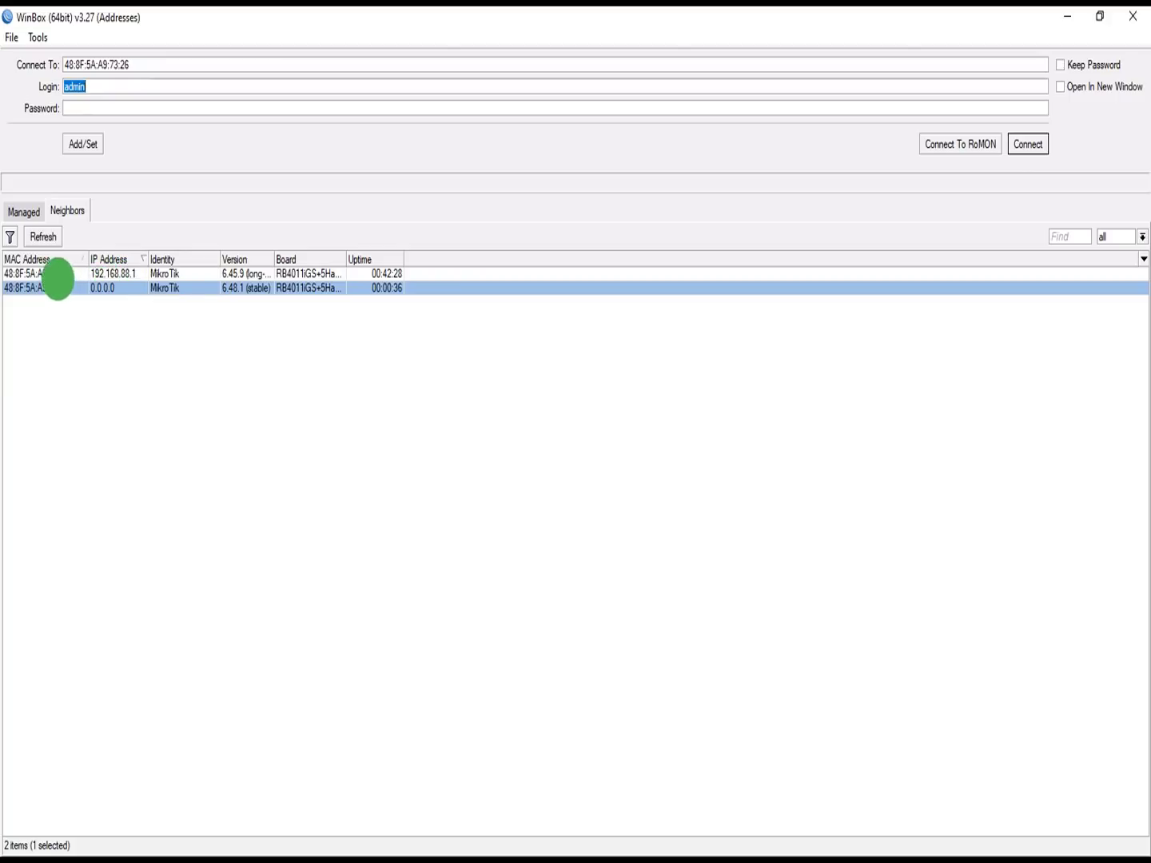
{"action": "left_click", "coordinate": [56, 275]}
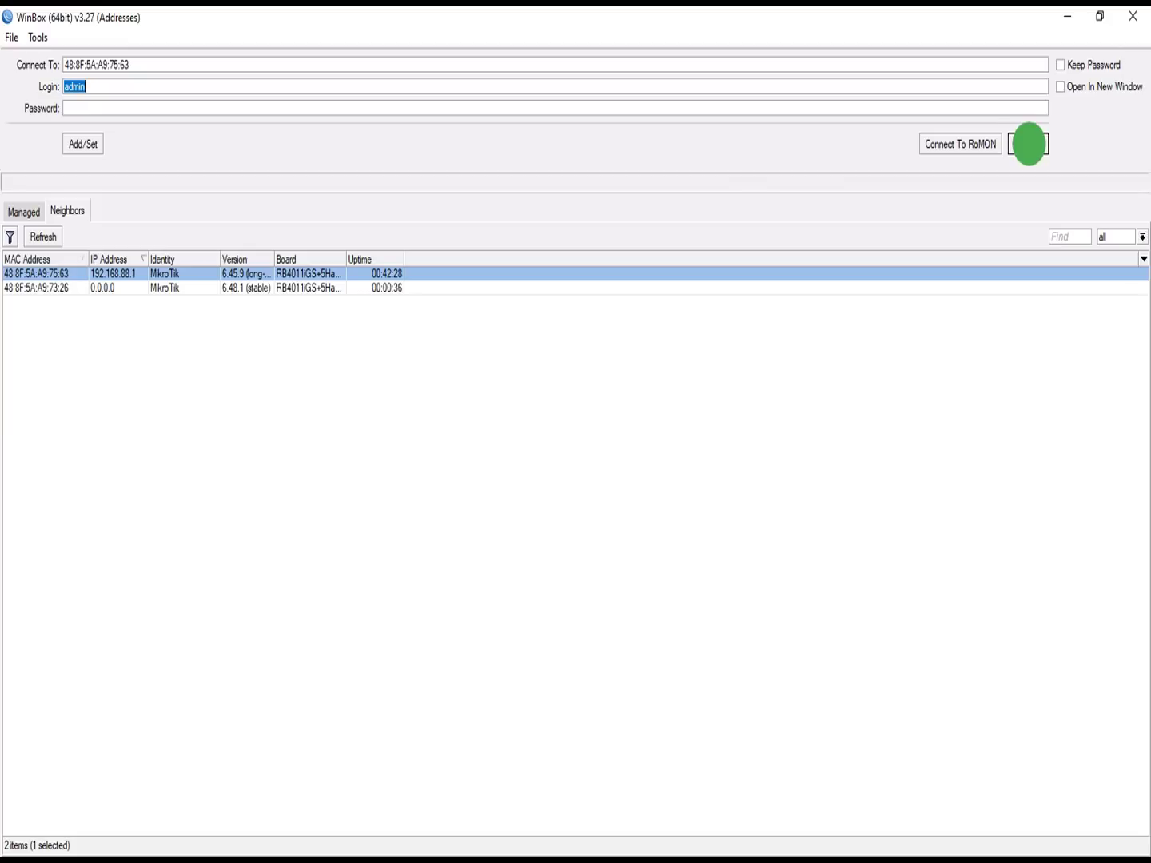
{"action": "left_click", "coordinate": [1029, 144]}
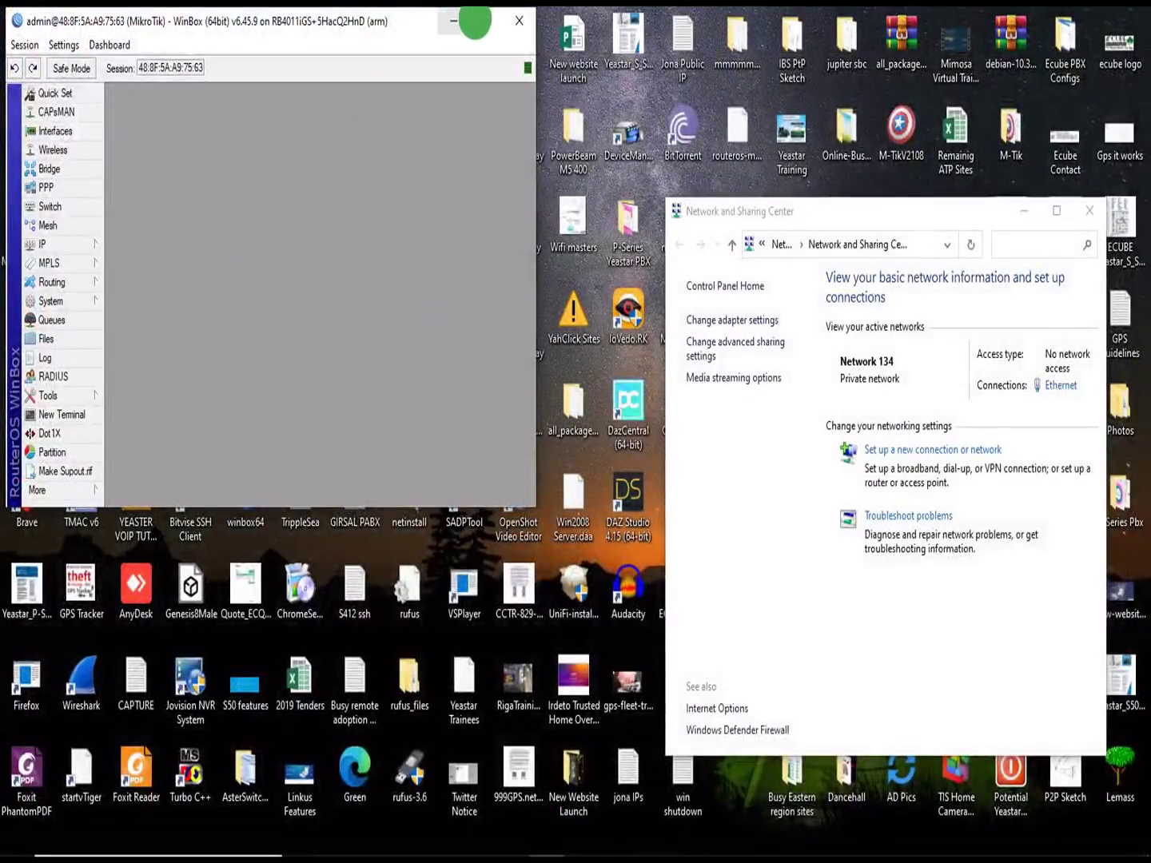
{"action": "left_click", "coordinate": [477, 22]}
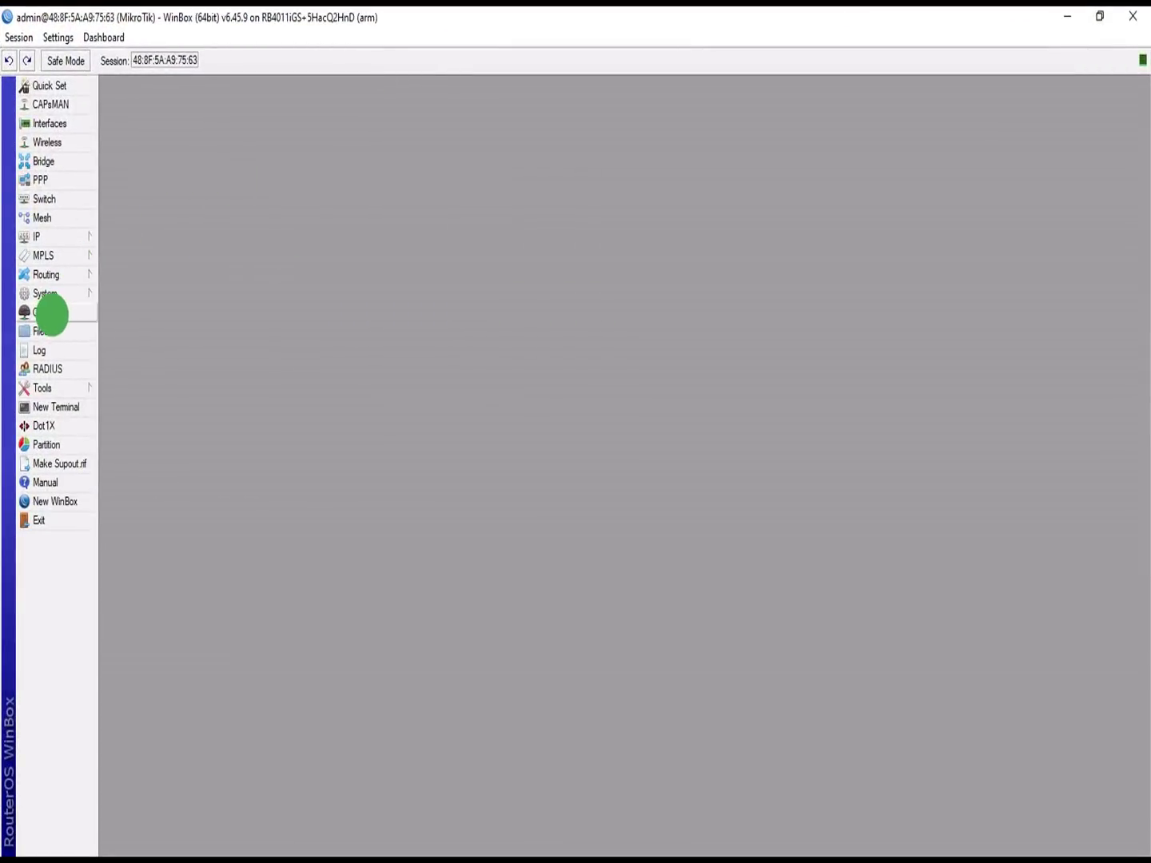
Step: Review the router Log's dhcp1 deassigned entry, then briefly check the Mesh settings
{"action": "left_click", "coordinate": [47, 351]}
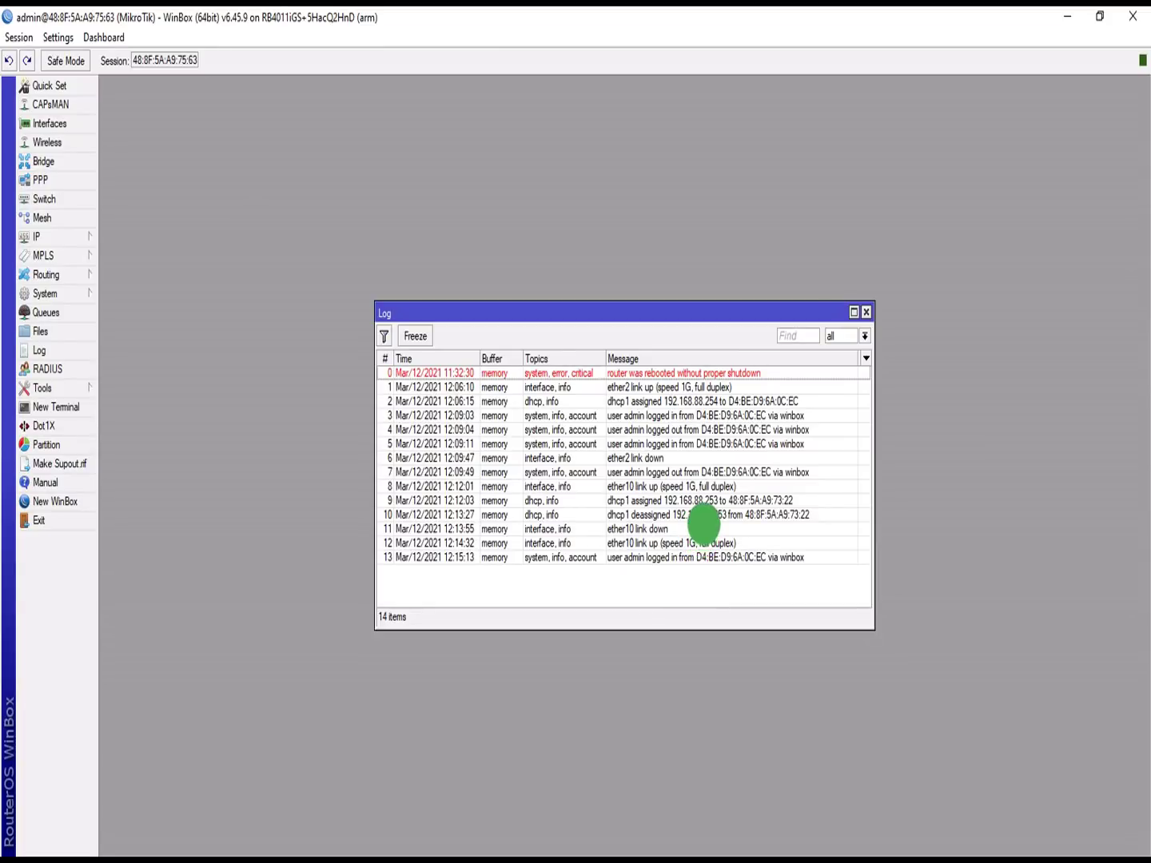
{"action": "left_click", "coordinate": [702, 520]}
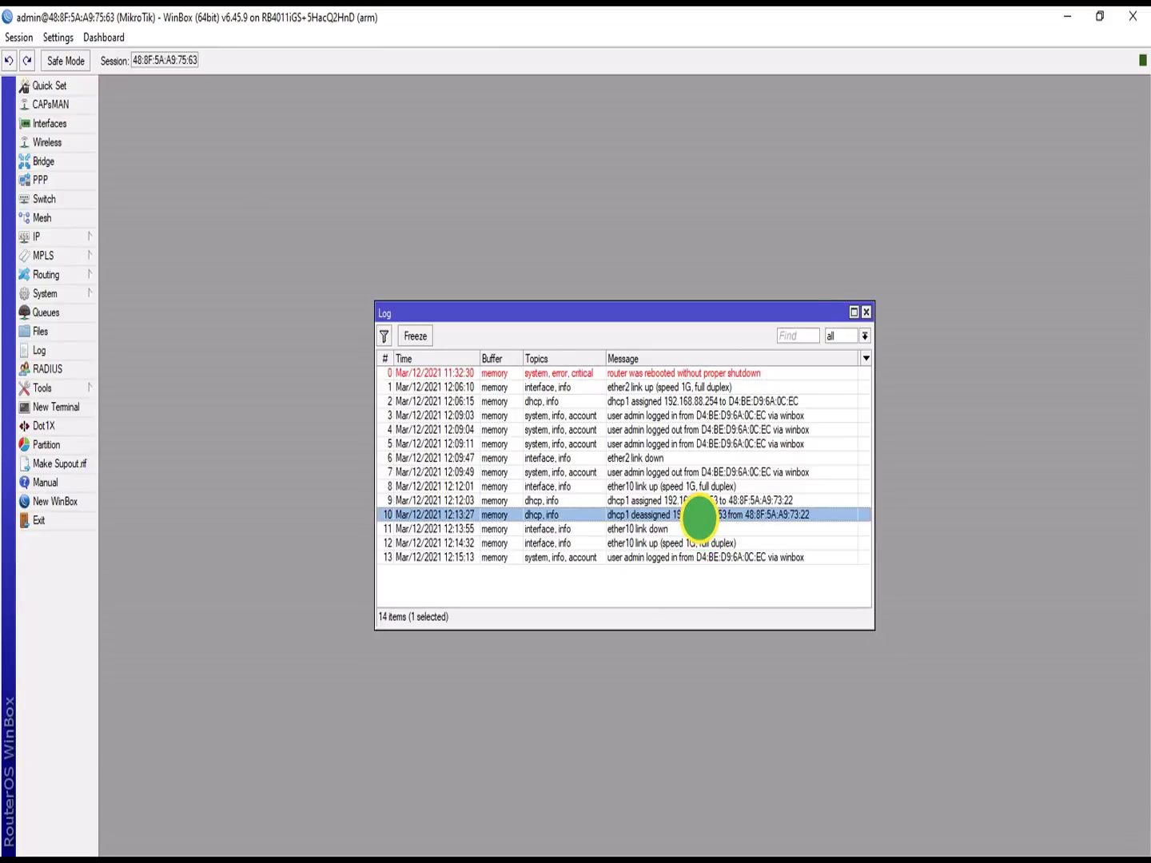
{"action": "left_click", "coordinate": [865, 311]}
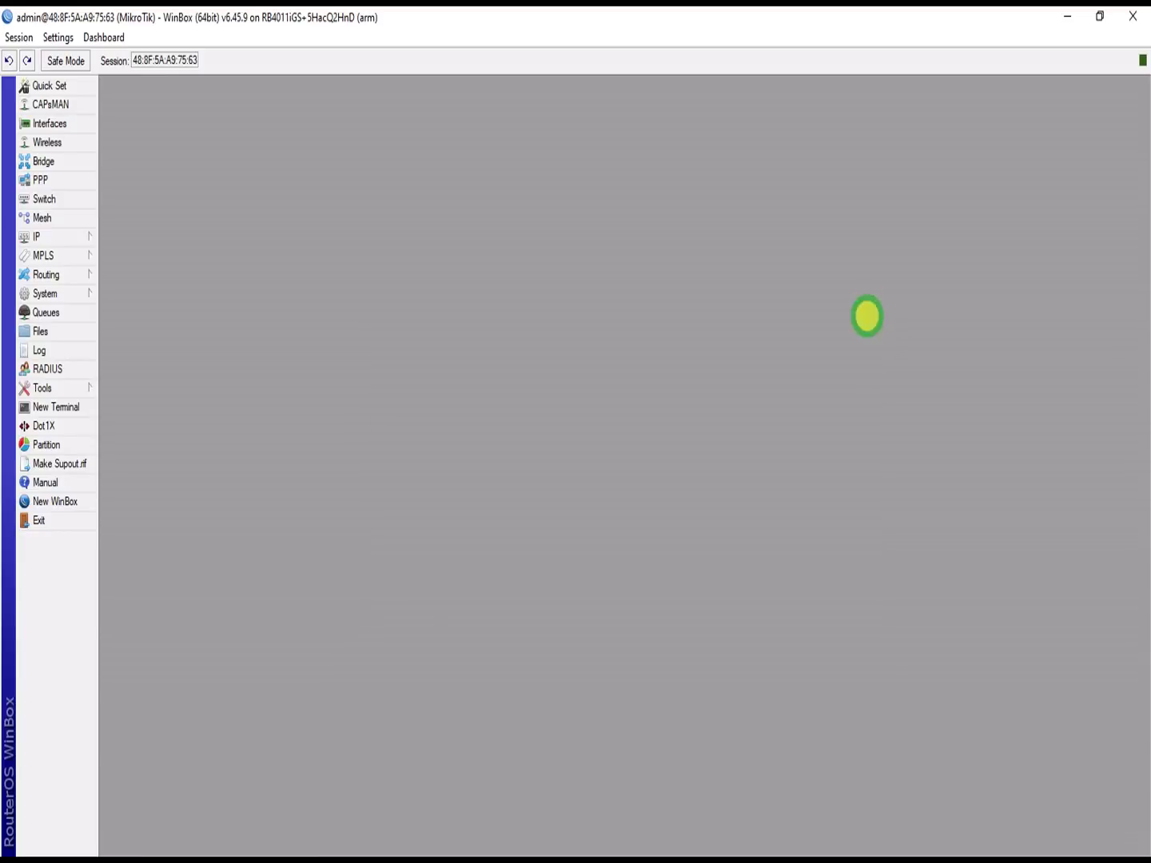
{"action": "left_click", "coordinate": [68, 223]}
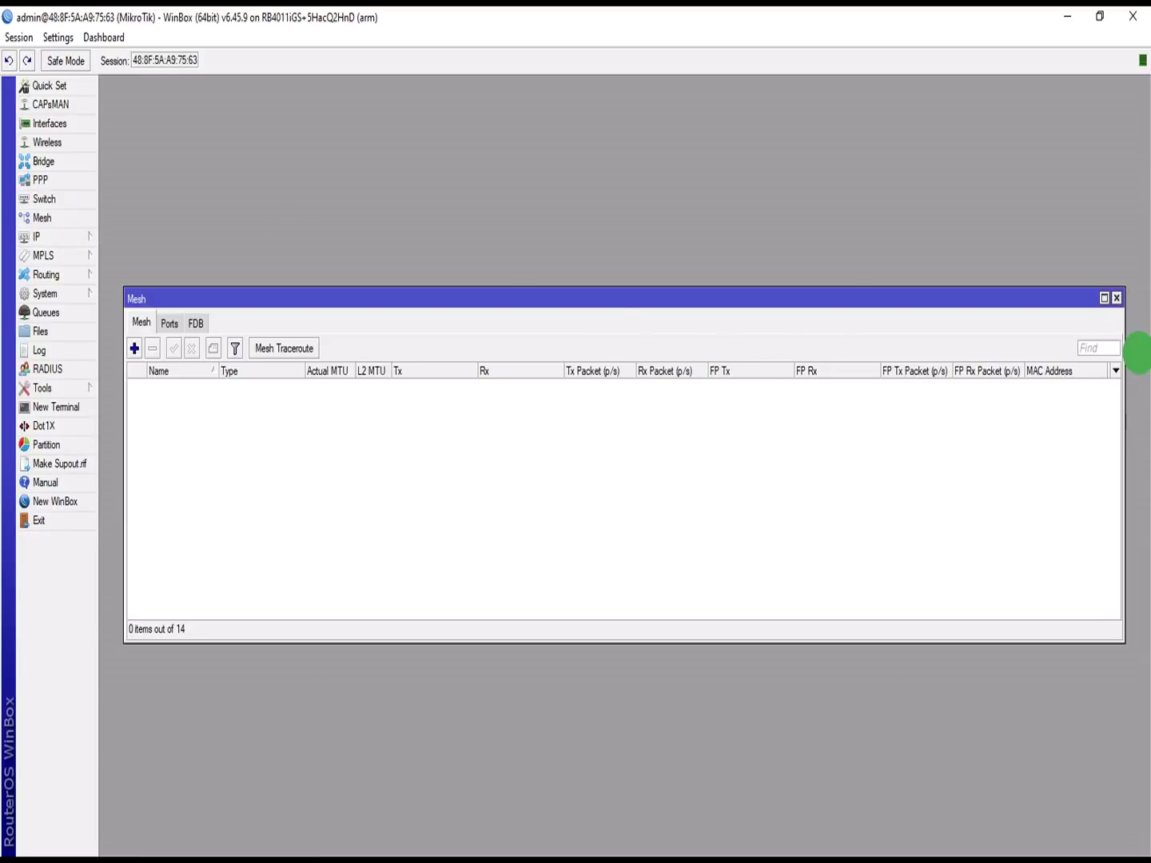
{"action": "left_click", "coordinate": [1116, 298]}
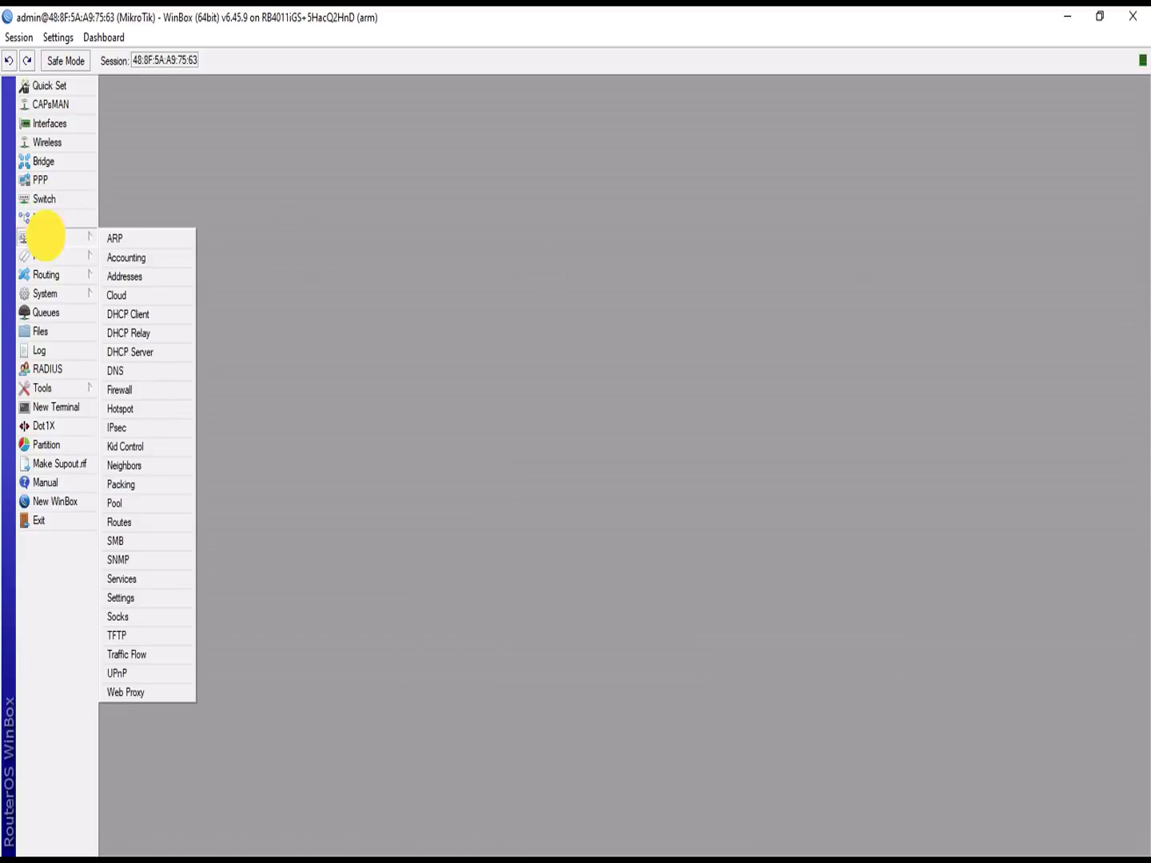
Step: Select the bound 192.168.88.254 lease under DHCP Server Leases, then minimize WinBox
{"action": "left_click", "coordinate": [144, 351]}
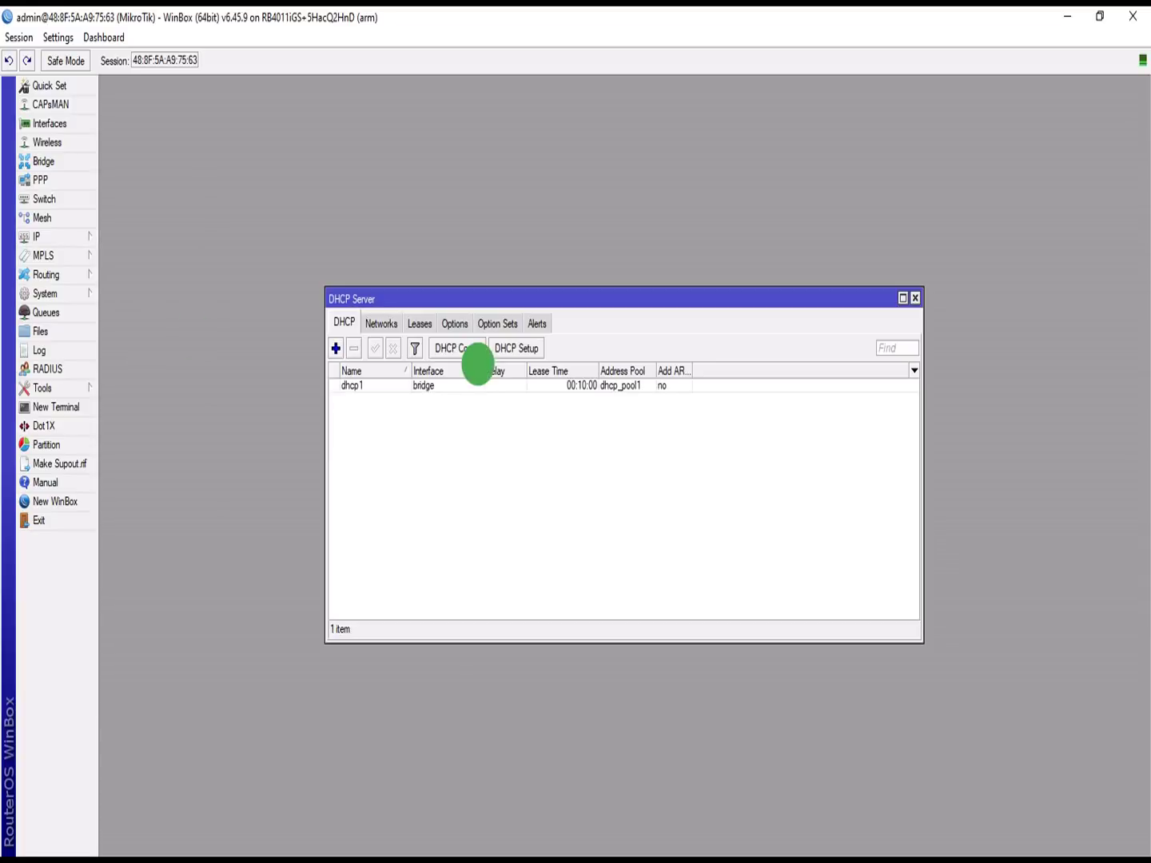
{"action": "left_click", "coordinate": [419, 323]}
{"action": "left_click", "coordinate": [428, 386]}
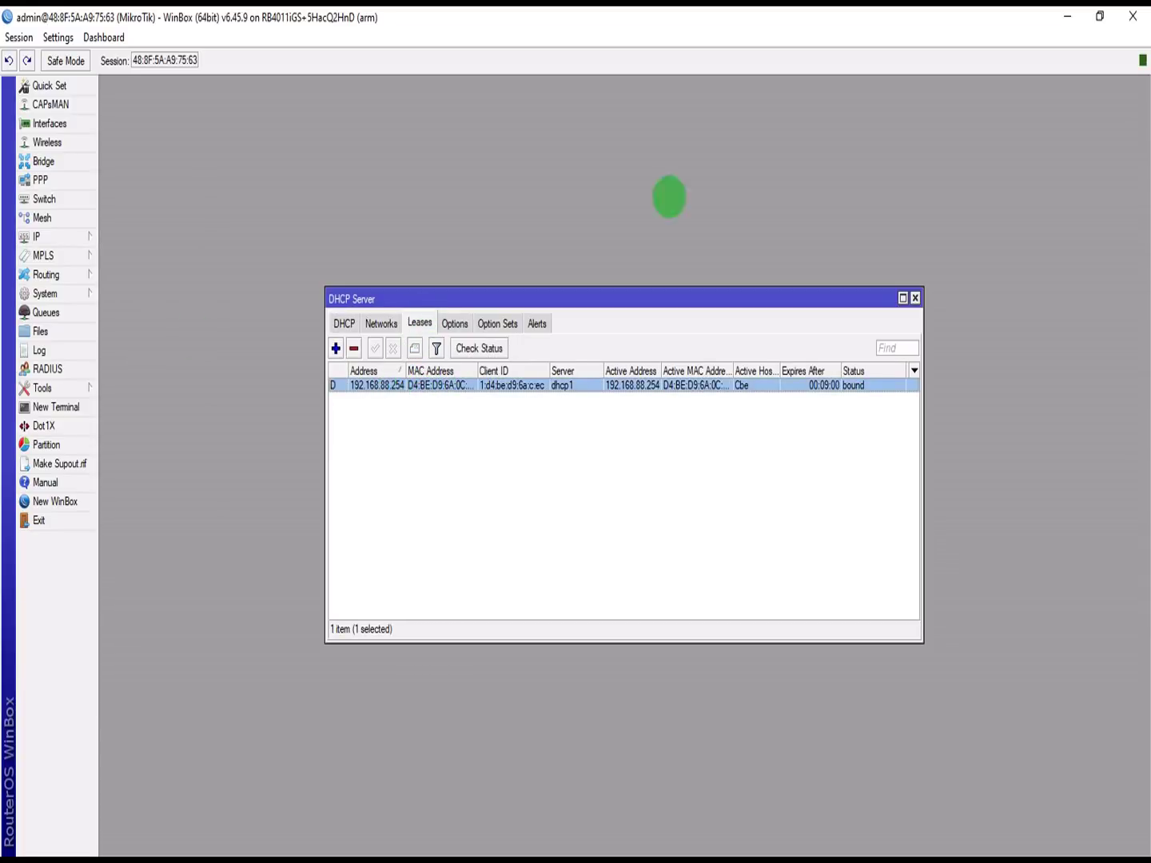
{"action": "left_click", "coordinate": [1068, 16]}
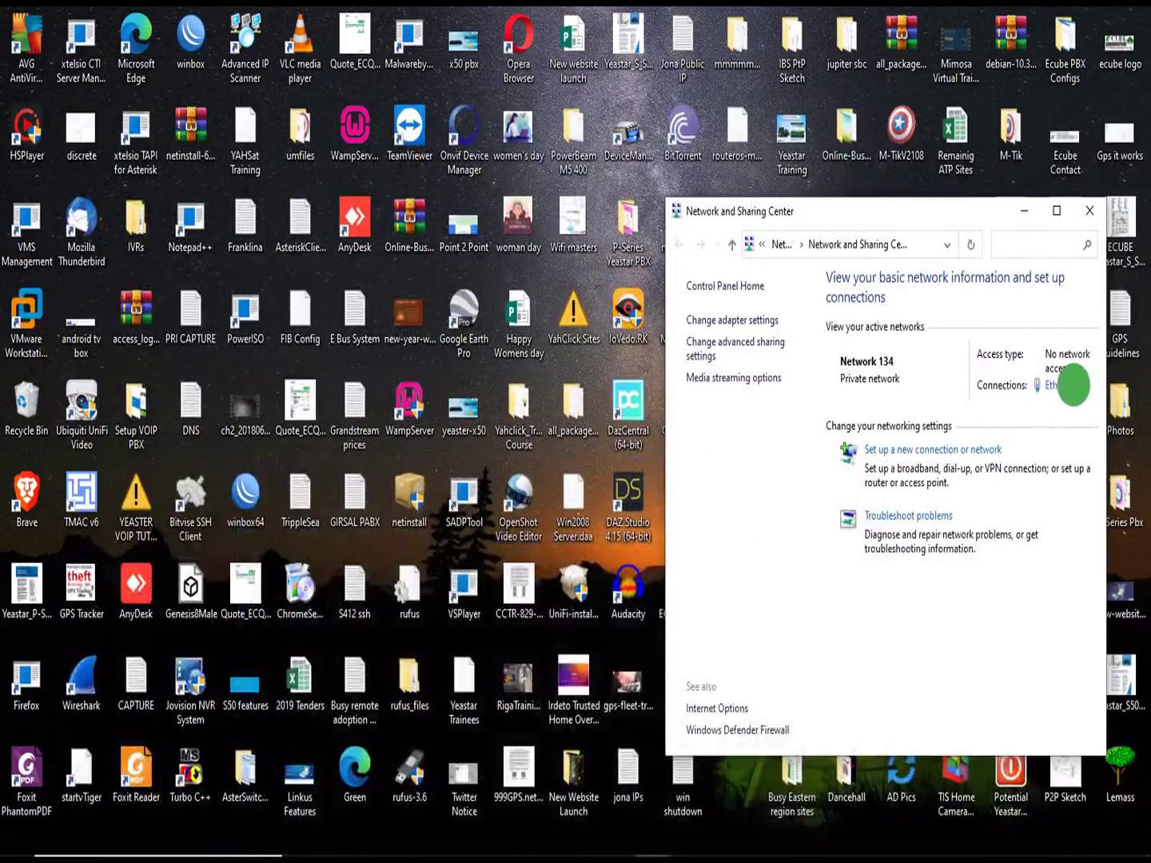
{"action": "left_click", "coordinate": [1060, 385]}
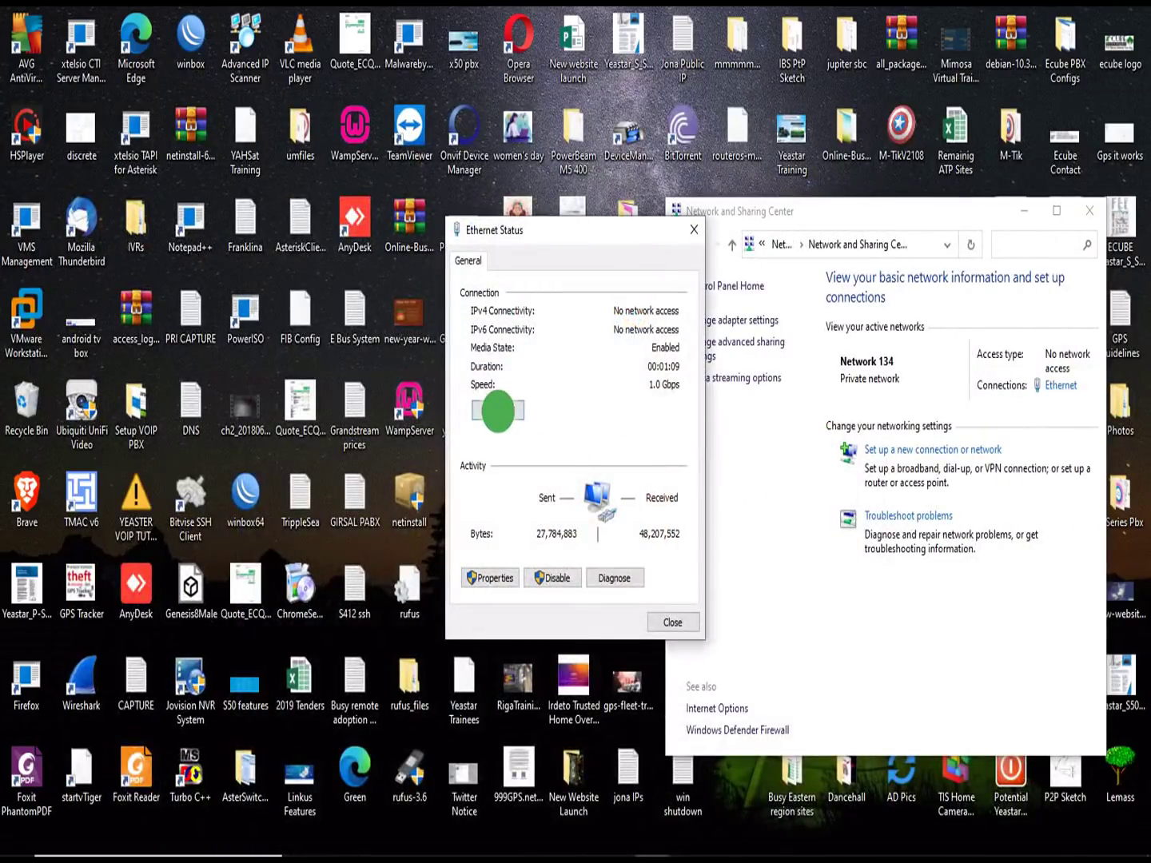
{"action": "left_click", "coordinate": [496, 410]}
{"action": "left_click", "coordinate": [604, 396]}
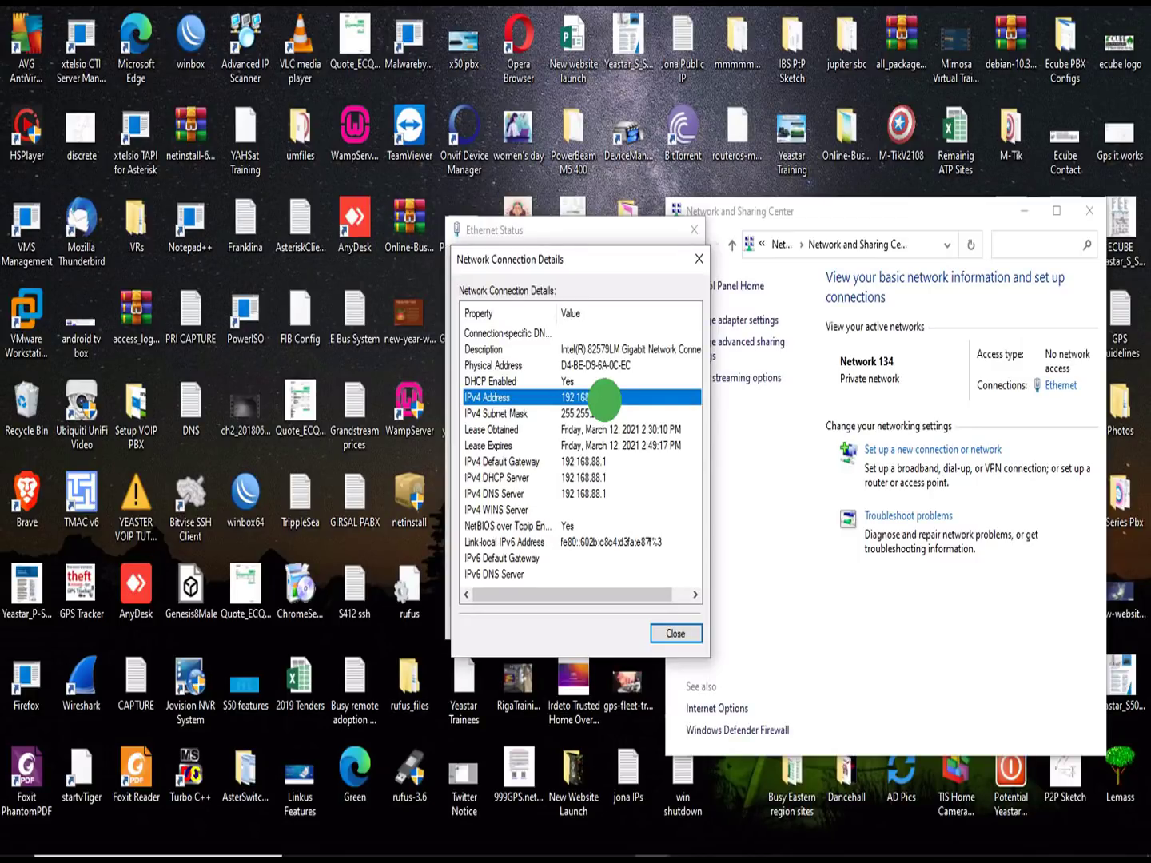
{"action": "left_click", "coordinate": [670, 630]}
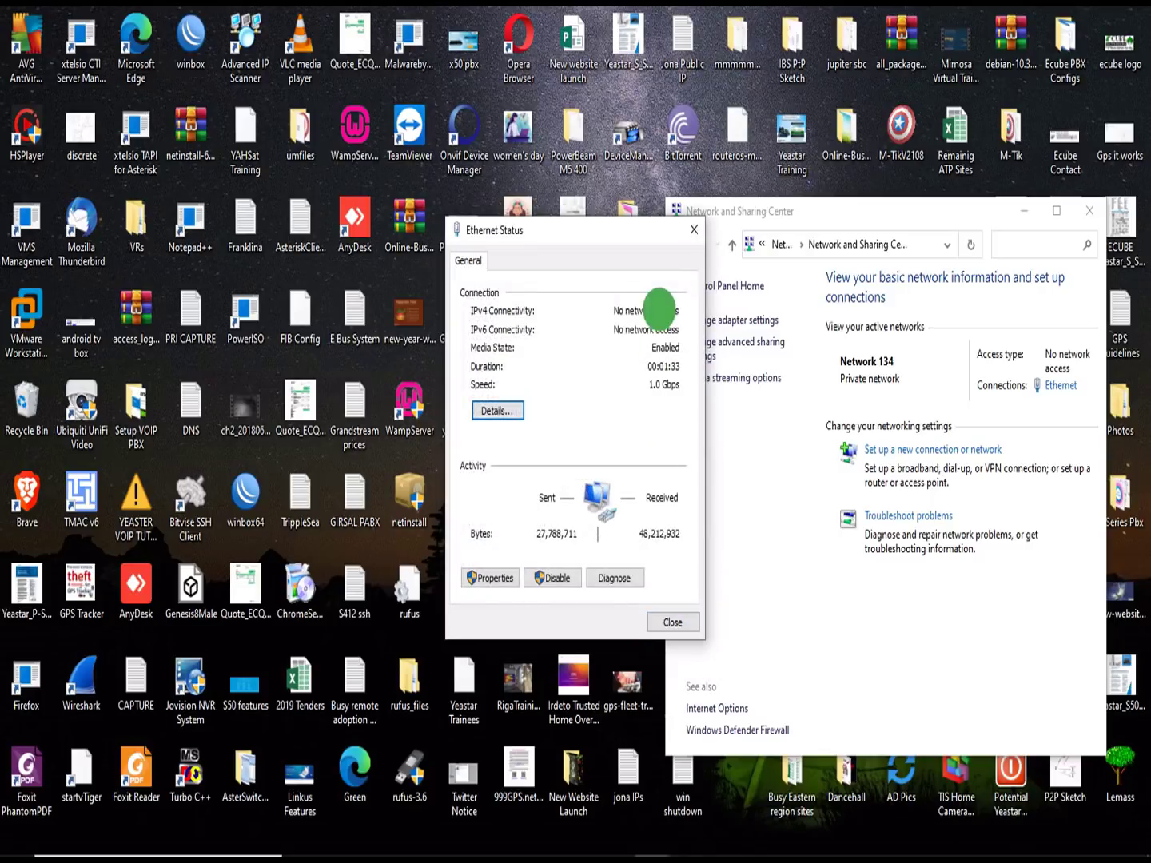
{"action": "left_click", "coordinate": [693, 229]}
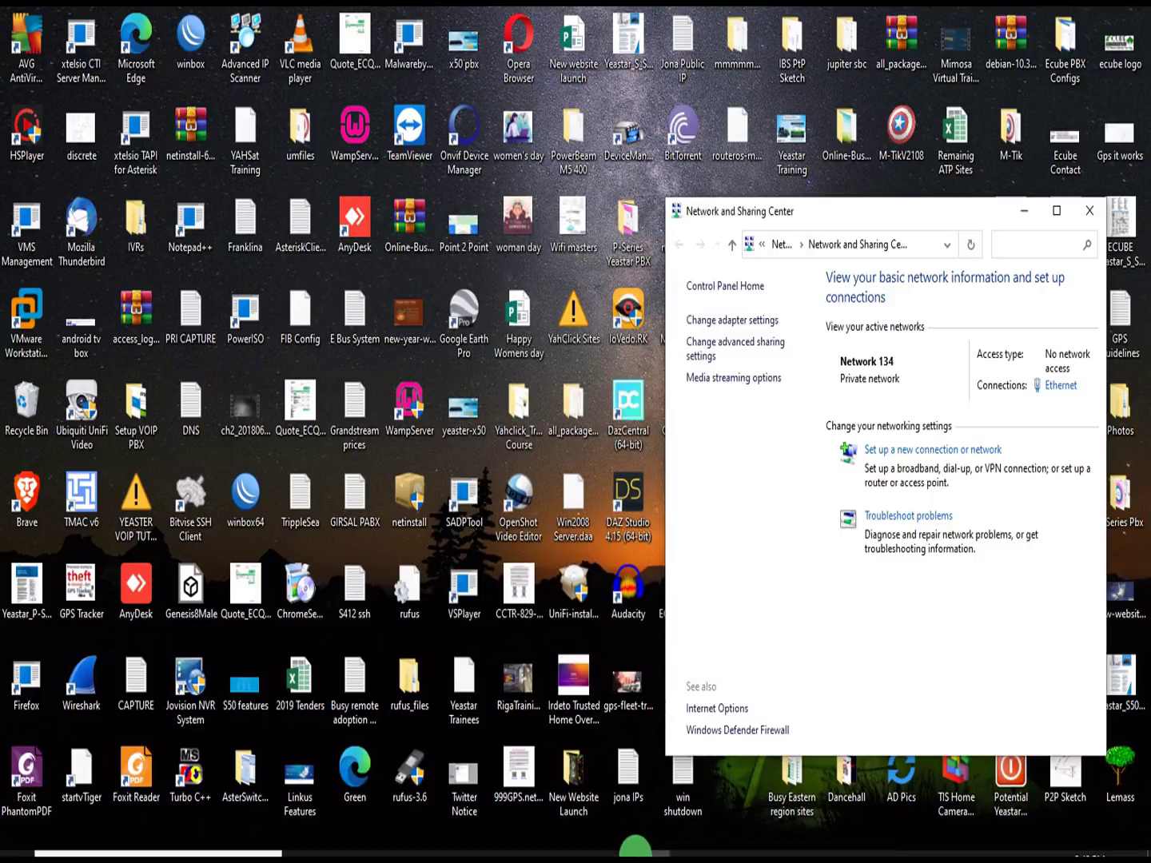
Step: Restore WinBox and review dhcp1, its leases, and network 192.168.88.0/24 with gateway 192.168.88.1
{"action": "left_click", "coordinate": [548, 839]}
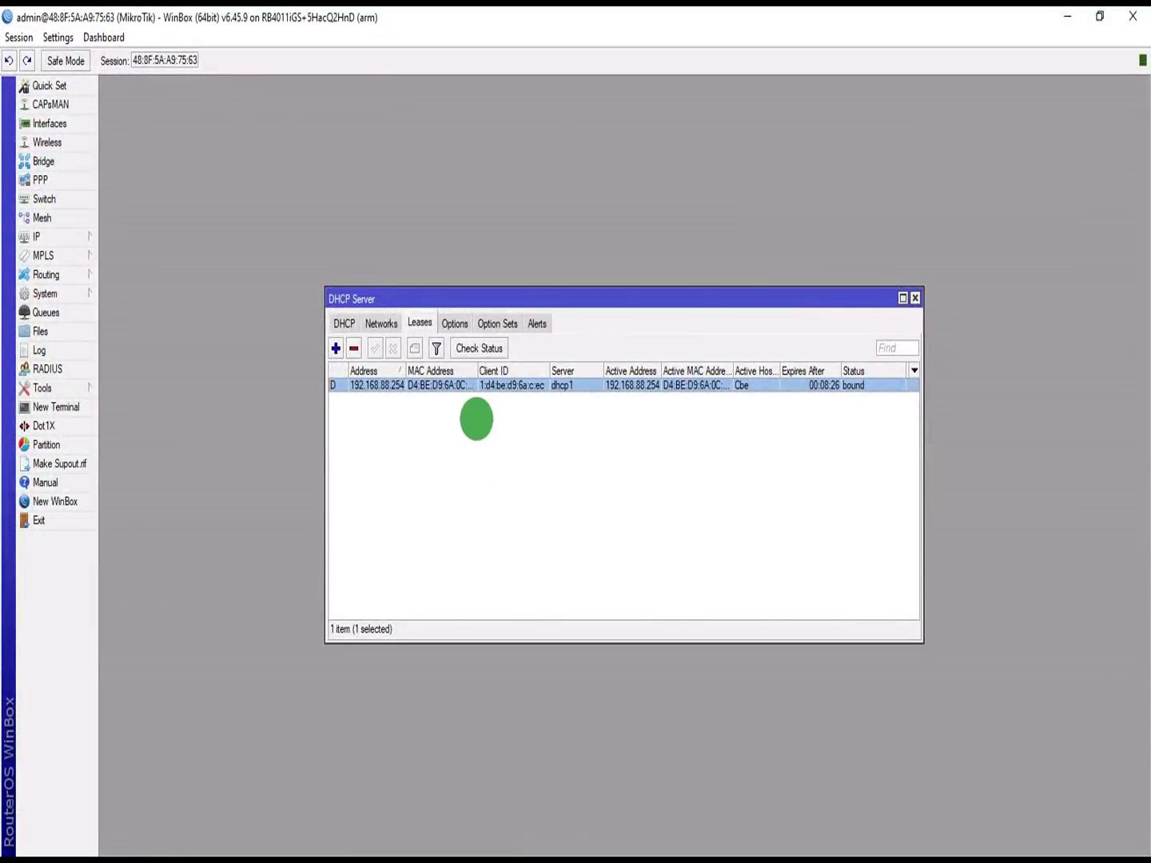
{"action": "left_click", "coordinate": [345, 324]}
{"action": "left_click", "coordinate": [412, 324]}
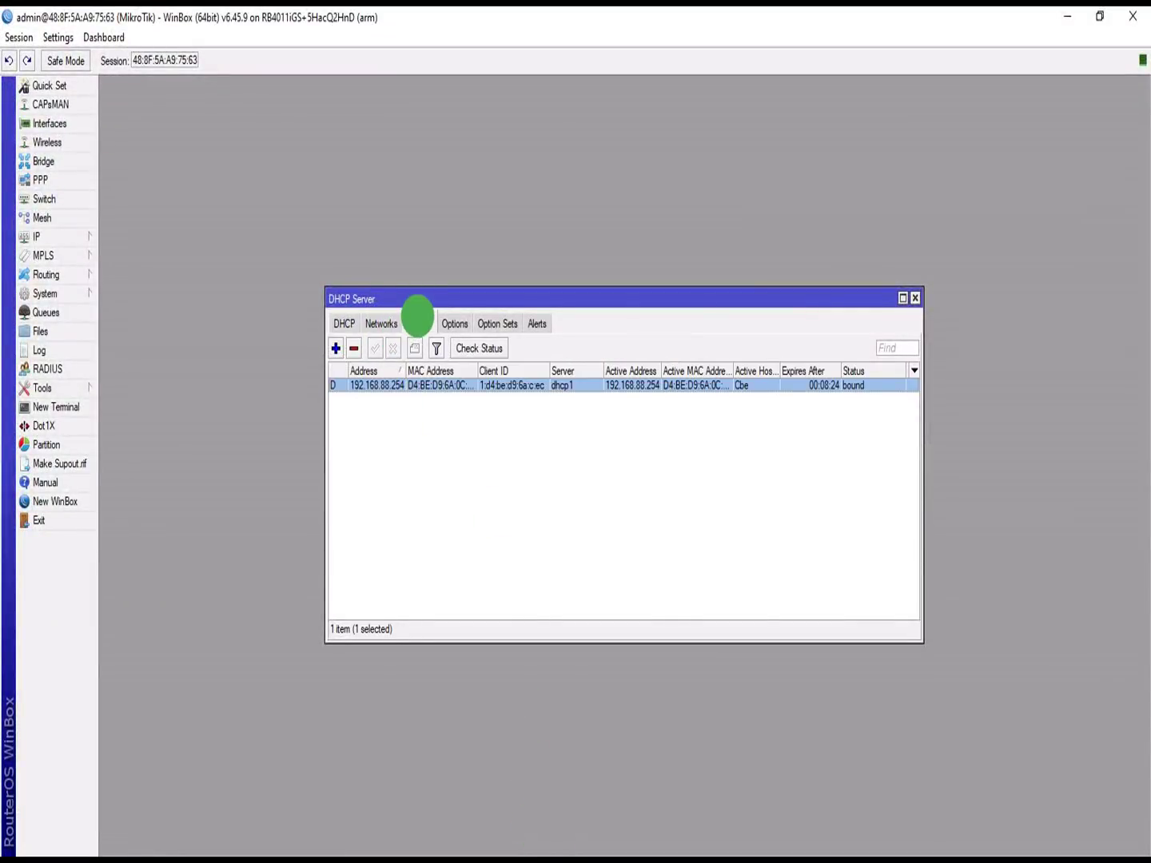
{"action": "left_click", "coordinate": [349, 322]}
{"action": "left_click", "coordinate": [385, 323]}
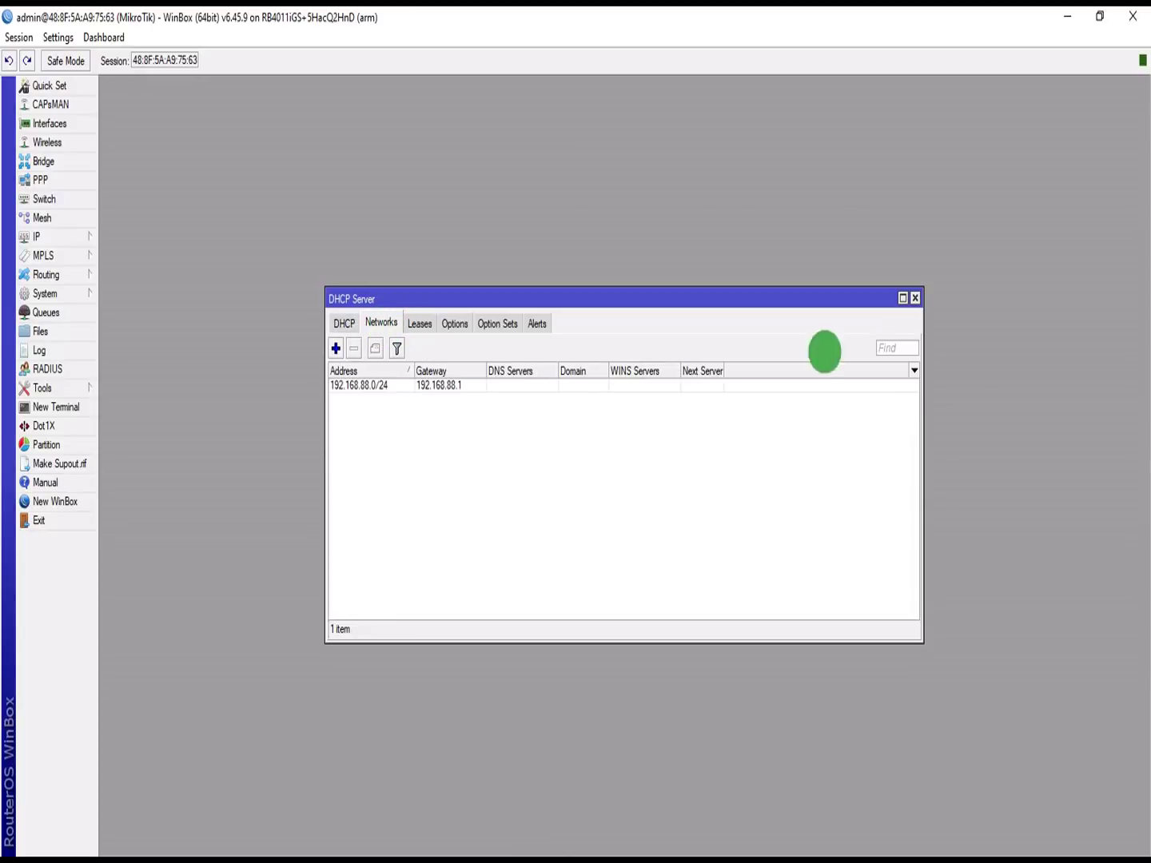
{"action": "left_click", "coordinate": [915, 298]}
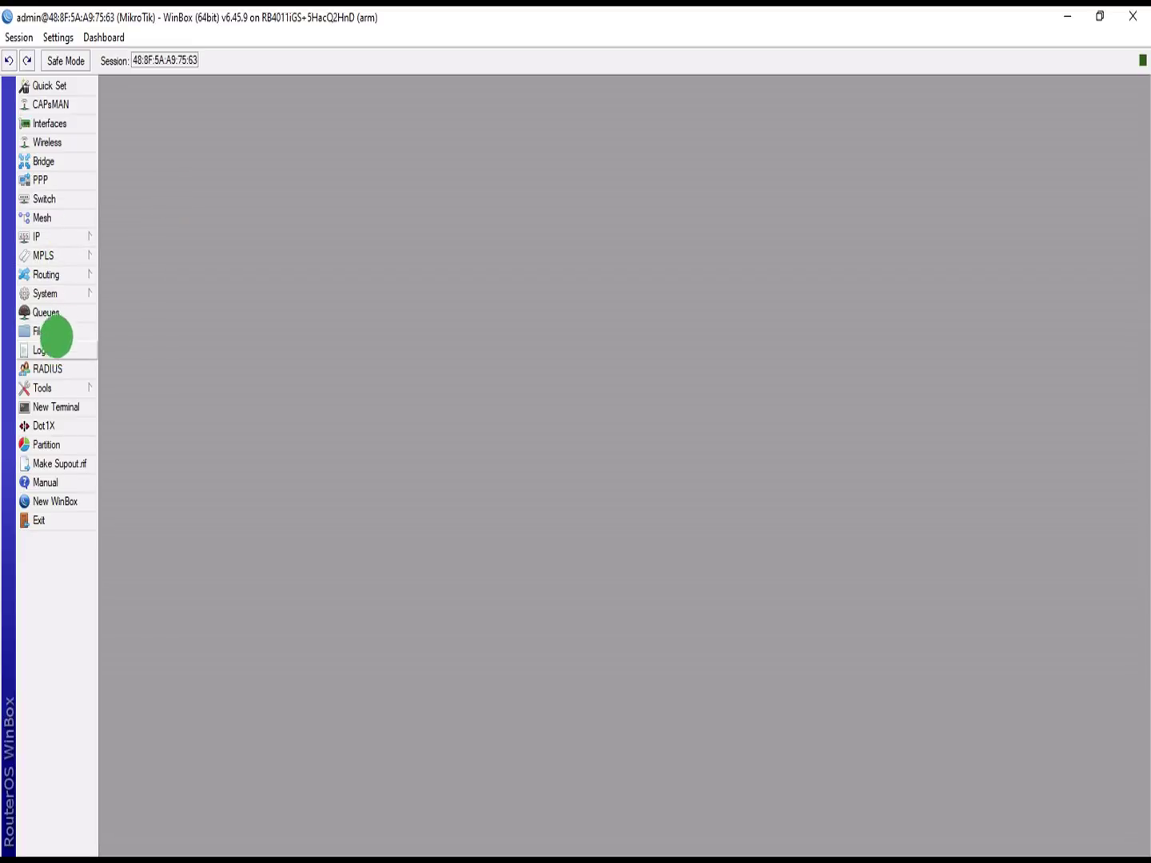
Step: Confirm the wlan1 DHCP client is bound to 192.168.43.180, check Quick Set, then minimize WinBox
{"action": "left_click", "coordinate": [62, 235]}
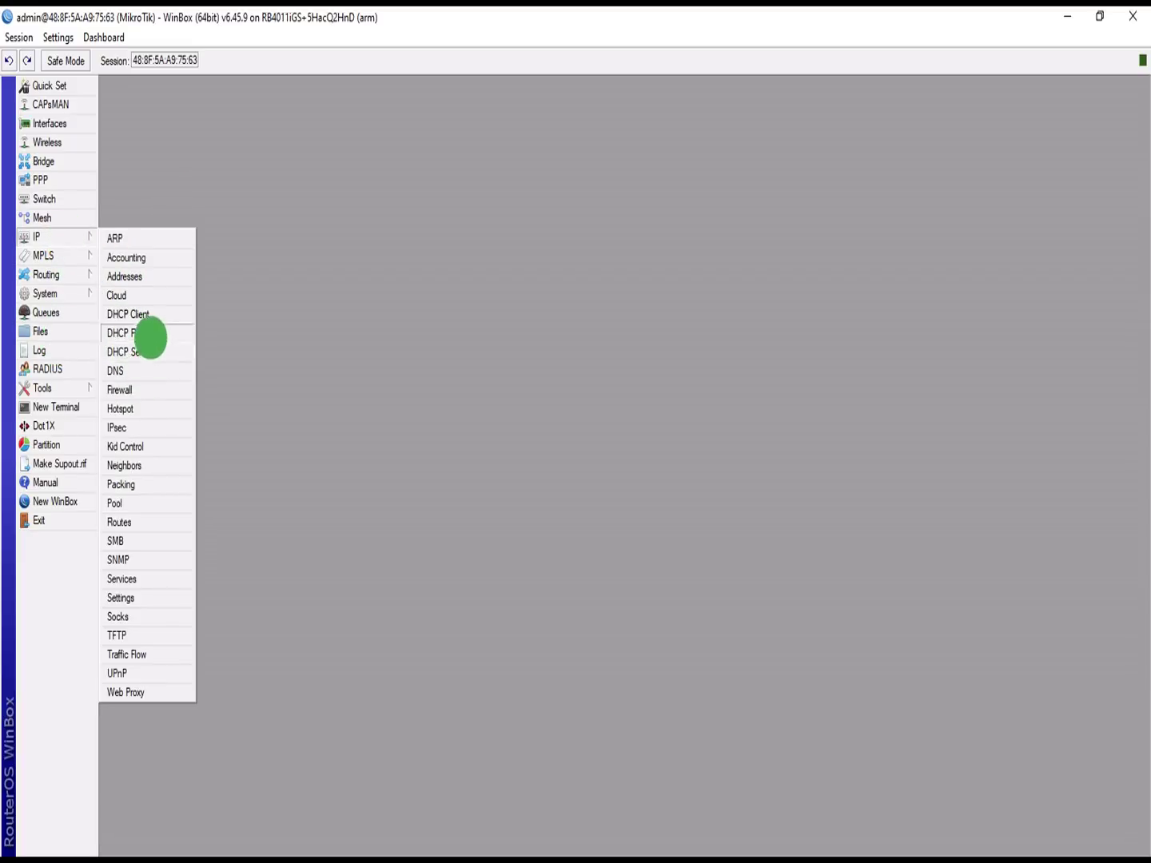
{"action": "left_click", "coordinate": [148, 317]}
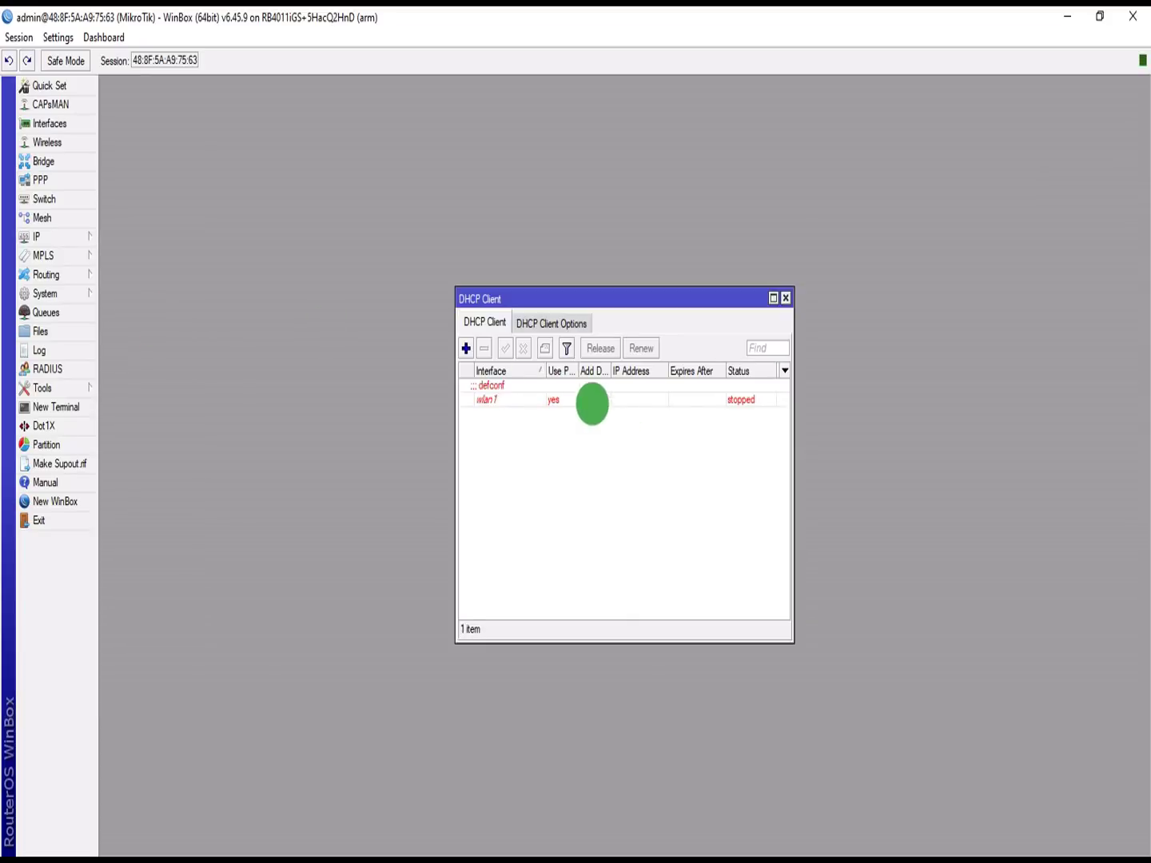
{"action": "left_click", "coordinate": [563, 397]}
{"action": "left_click_drag", "start_coordinate": [602, 301], "coordinate": [779, 325]}
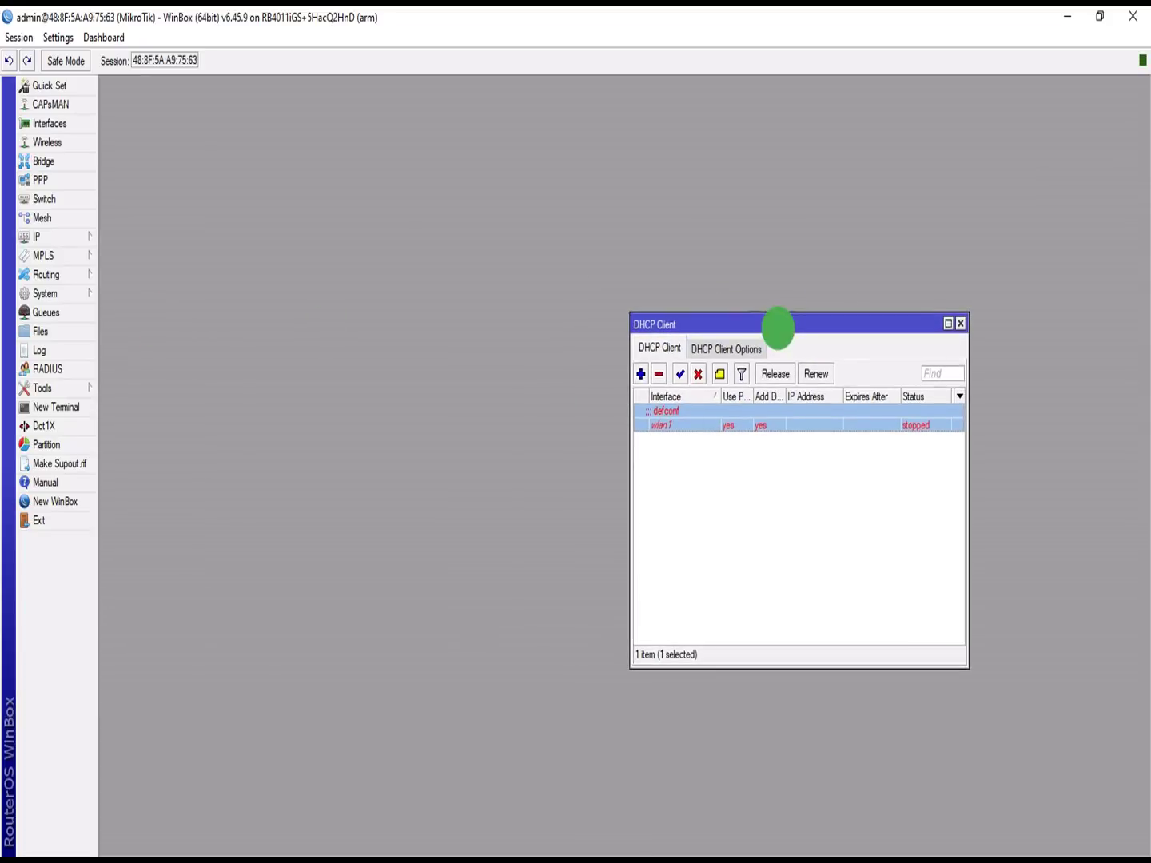
{"action": "left_click", "coordinate": [53, 87]}
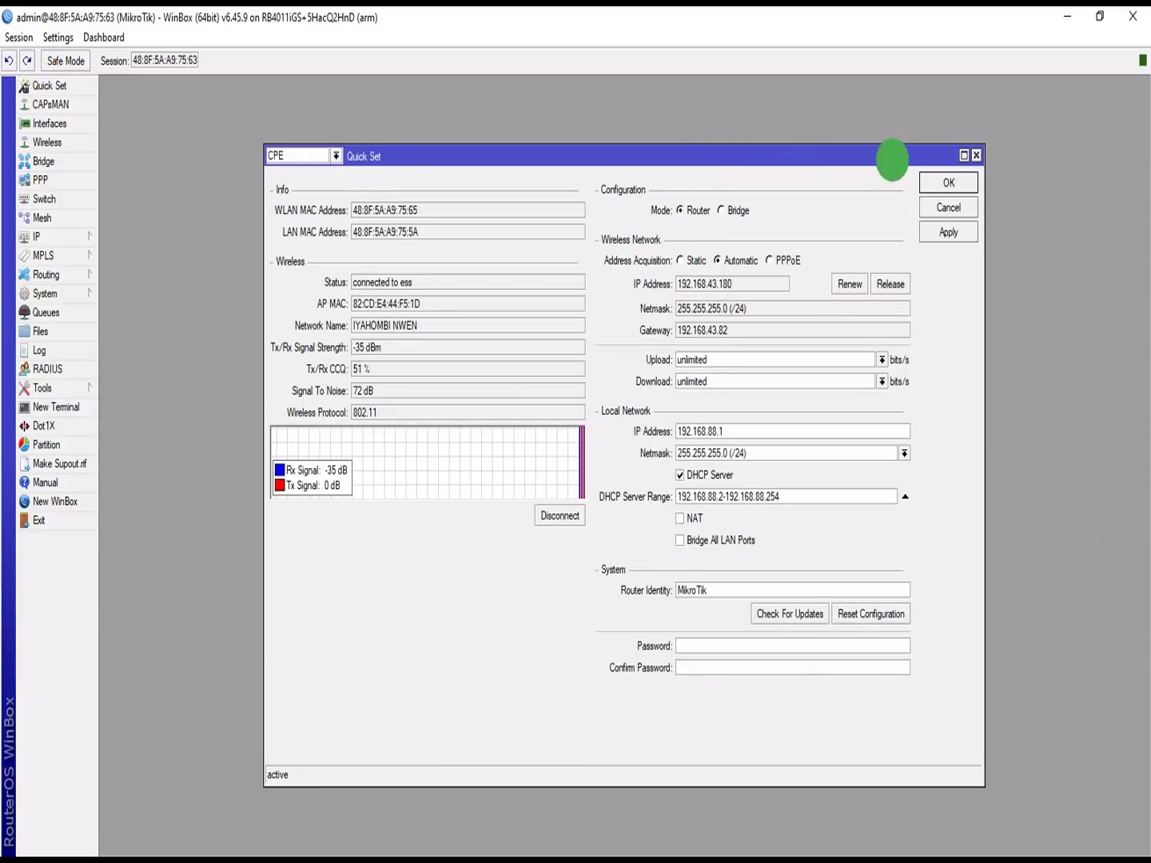
{"action": "left_click", "coordinate": [975, 155]}
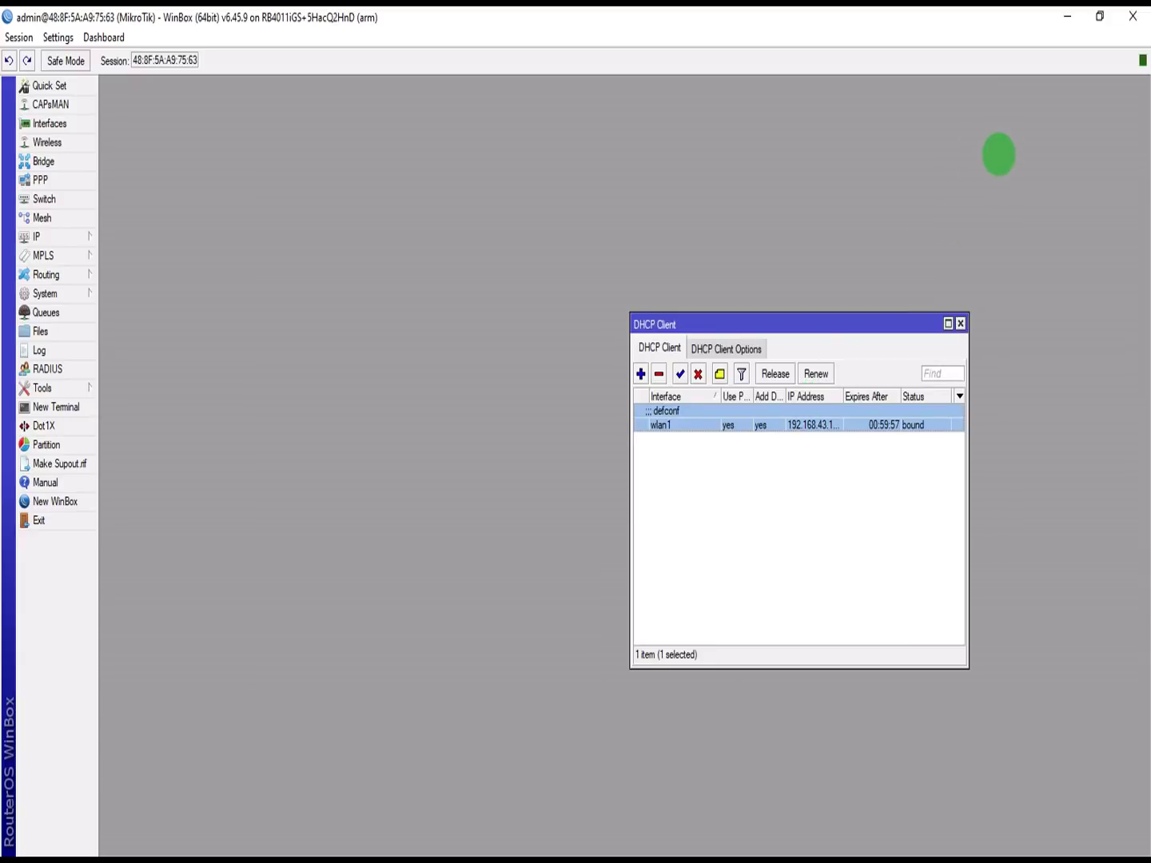
{"action": "left_click", "coordinate": [1068, 16]}
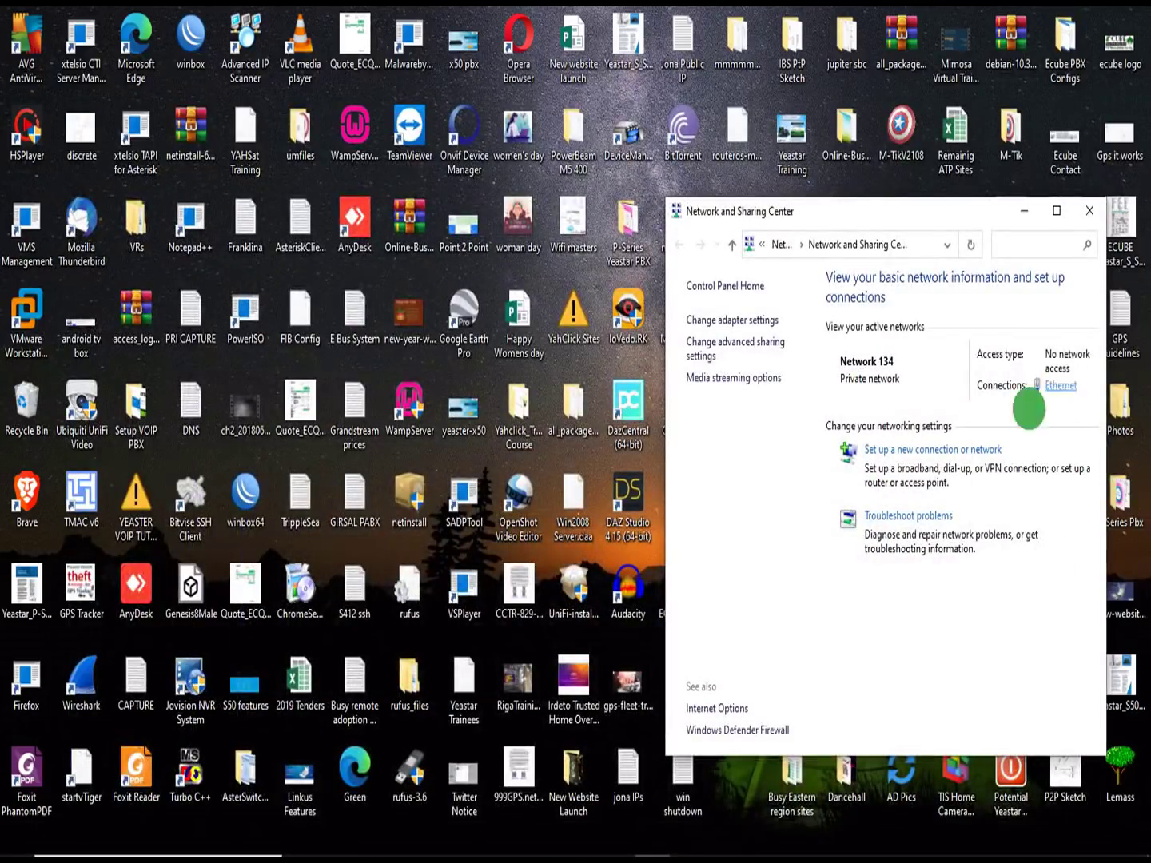
Step: Open the Ethernet status and turn Wi-Fi off from the network flyout
{"action": "left_click", "coordinate": [618, 554]}
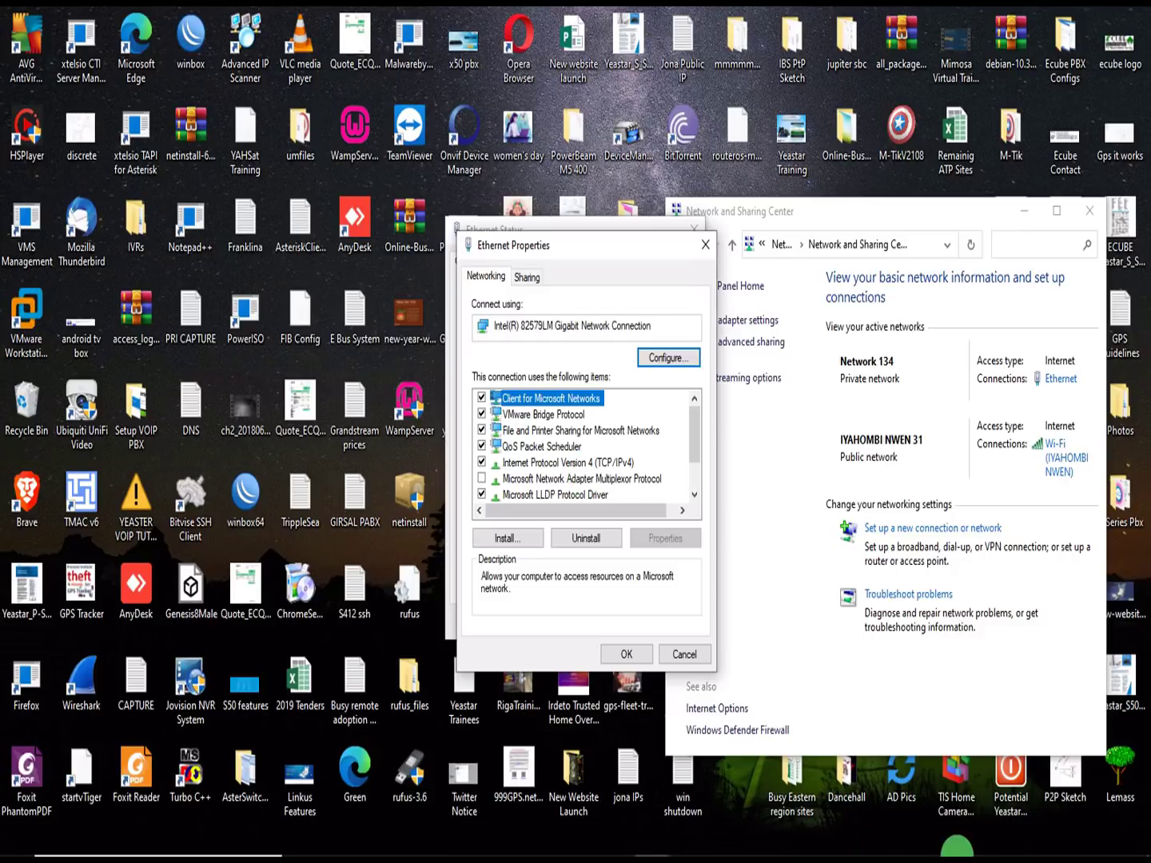
{"action": "left_click", "coordinate": [1039, 838]}
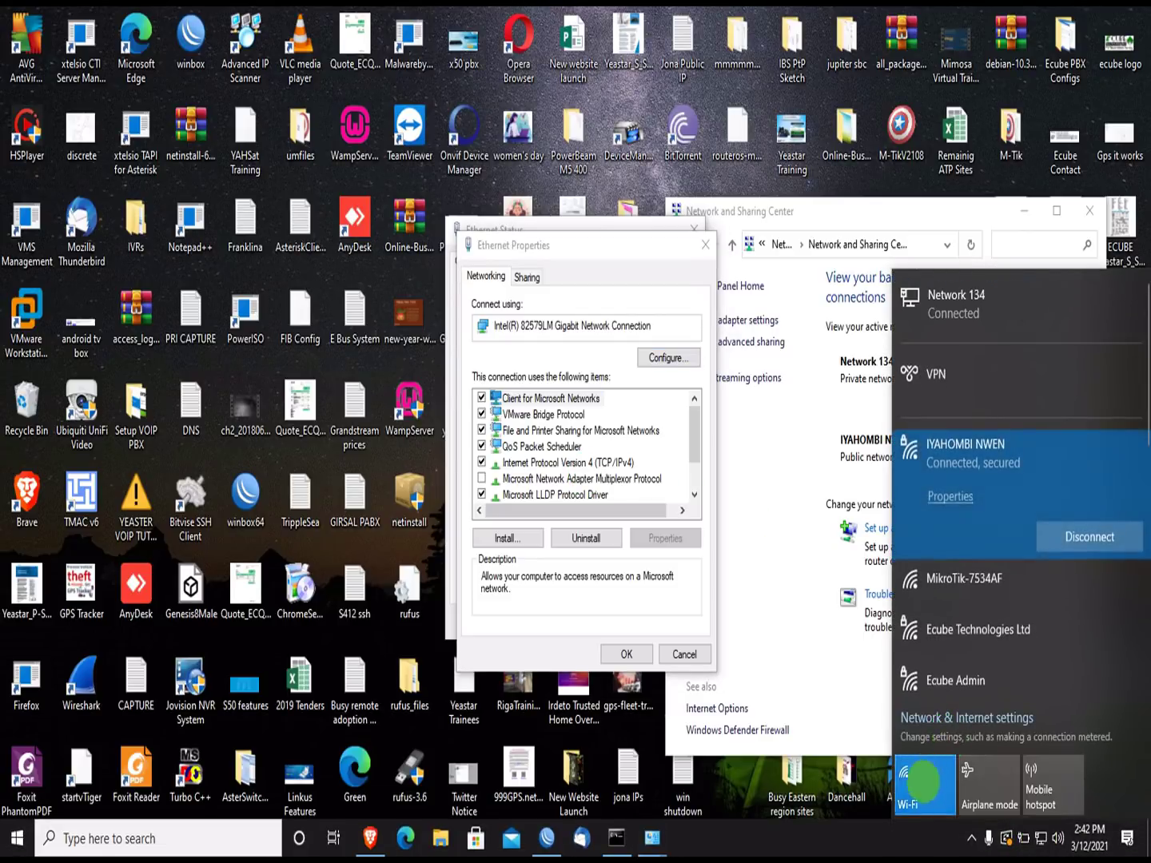
{"action": "left_click", "coordinate": [925, 780]}
{"action": "left_click", "coordinate": [703, 407]}
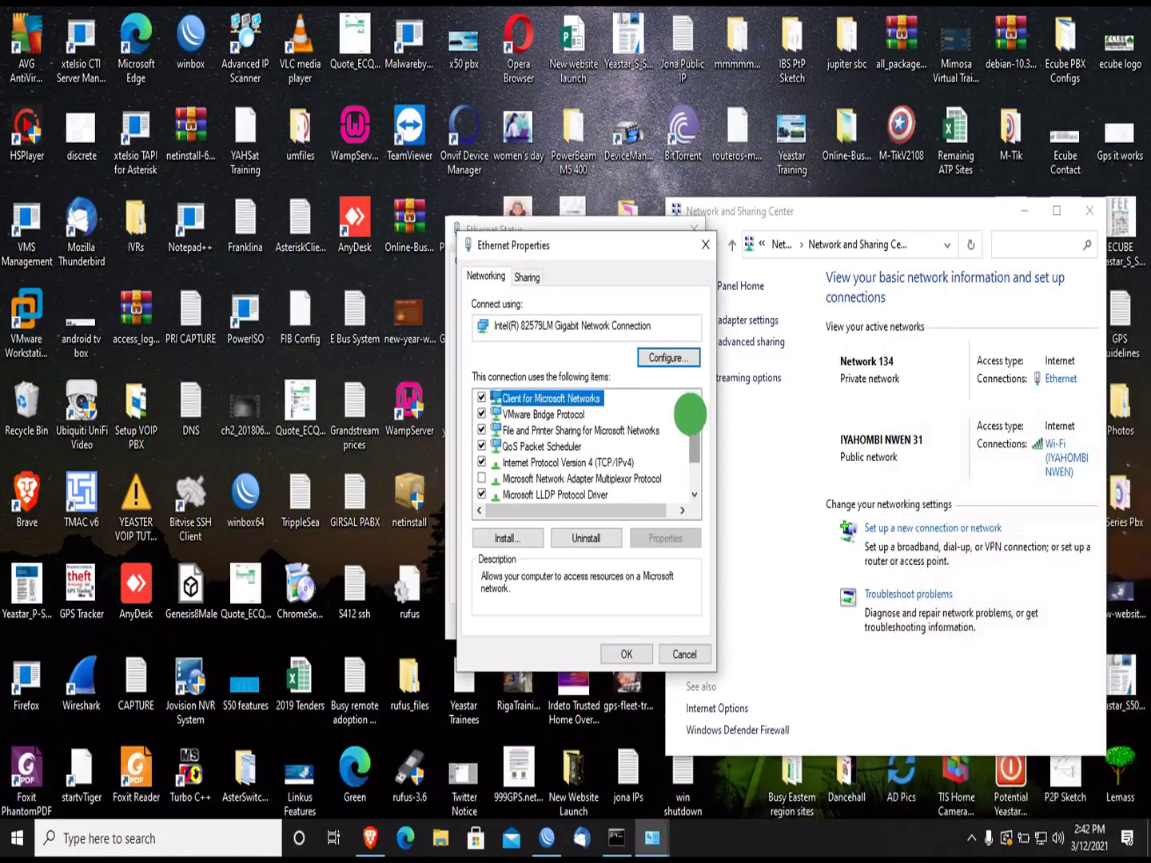
Step: Inspect the Ethernet TCP/IPv4 properties, then close the IPv4, Ethernet Properties and Ethernet Status dialogs
{"action": "left_click", "coordinate": [573, 461]}
{"action": "double_click", "coordinate": [573, 461]}
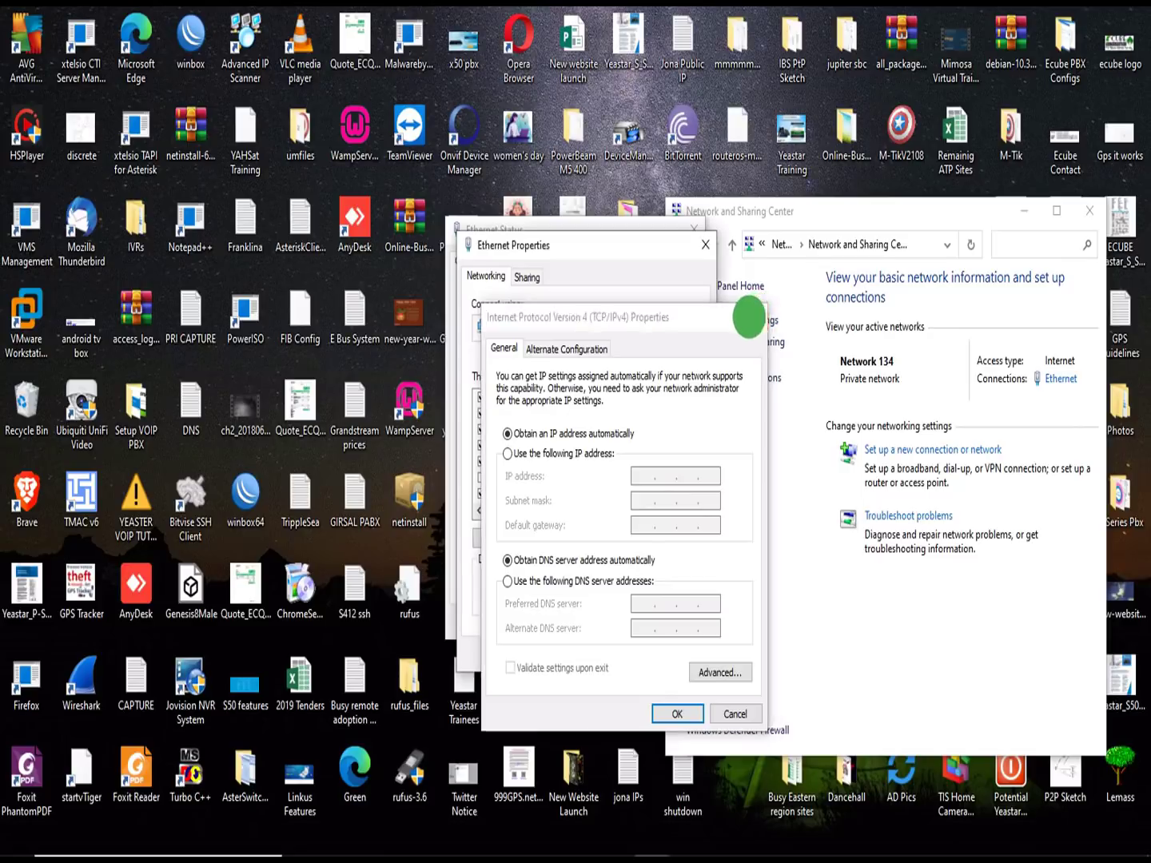
{"action": "left_click", "coordinate": [750, 315]}
{"action": "left_click", "coordinate": [704, 244]}
{"action": "left_click", "coordinate": [694, 229]}
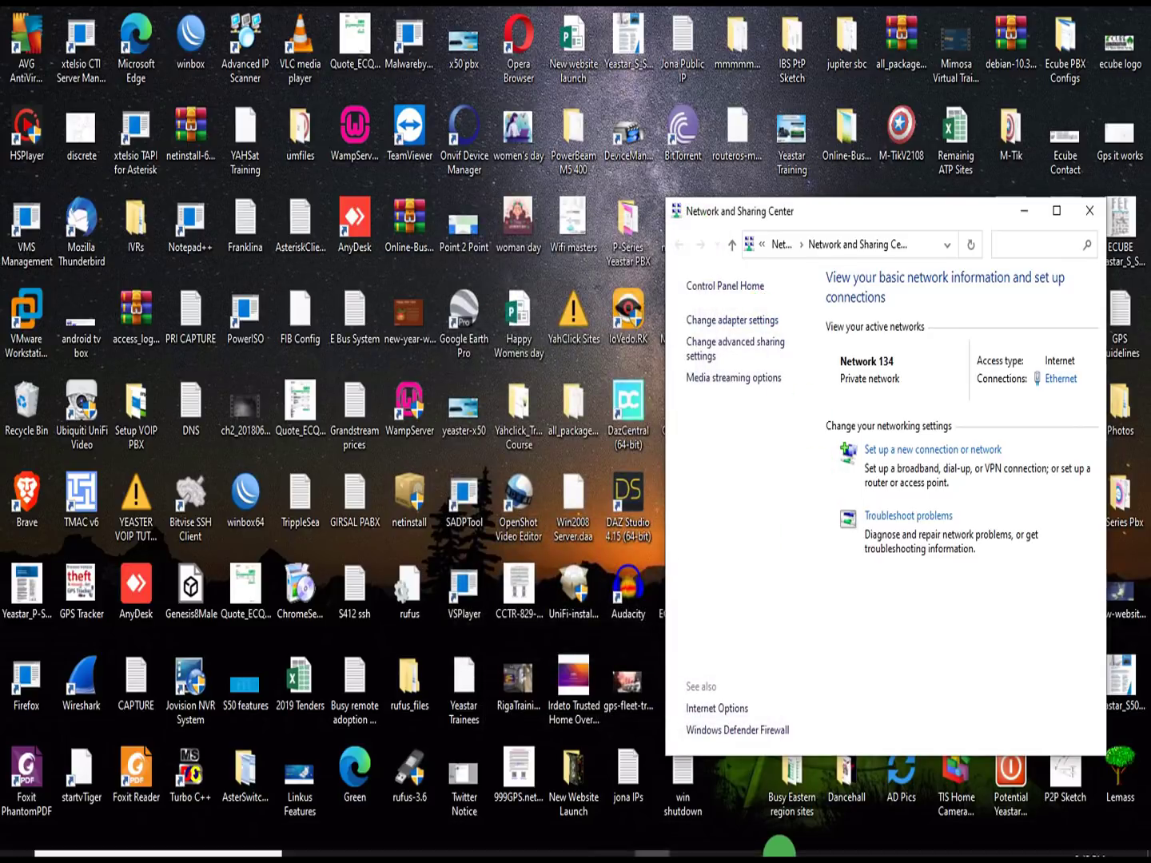
Step: Bring back the continuous ping to 1.1.1.1, narrow its window, and return to WinBox
{"action": "left_click", "coordinate": [616, 838]}
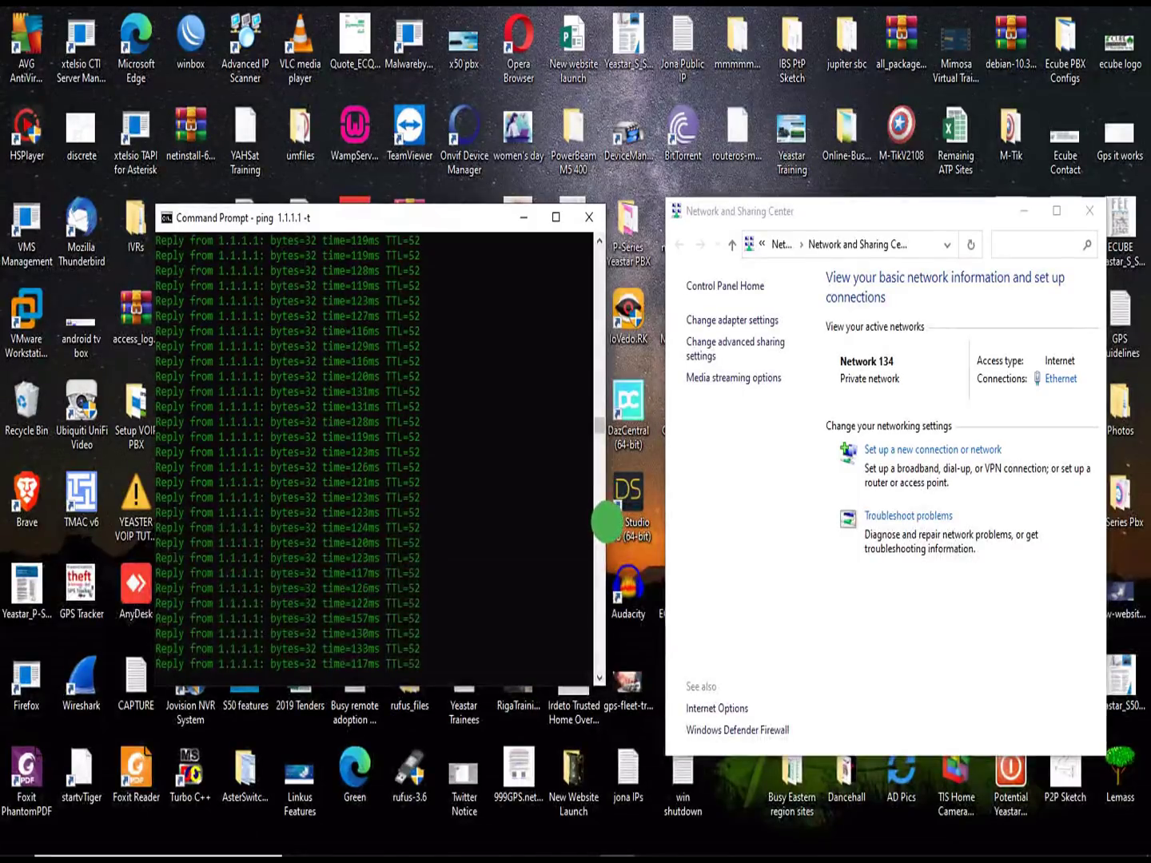
{"action": "left_click_drag", "start_coordinate": [606, 521], "coordinate": [464, 486]}
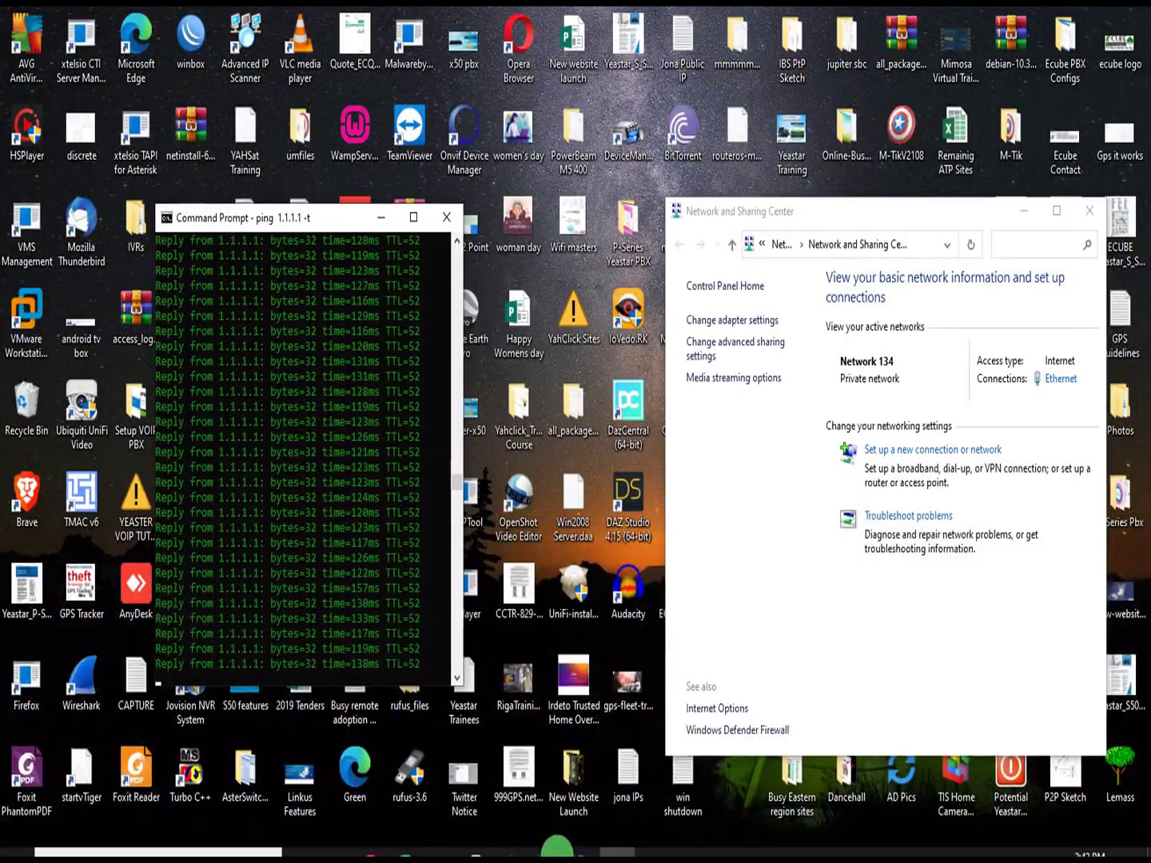
{"action": "mouse_move", "coordinate": [539, 837]}
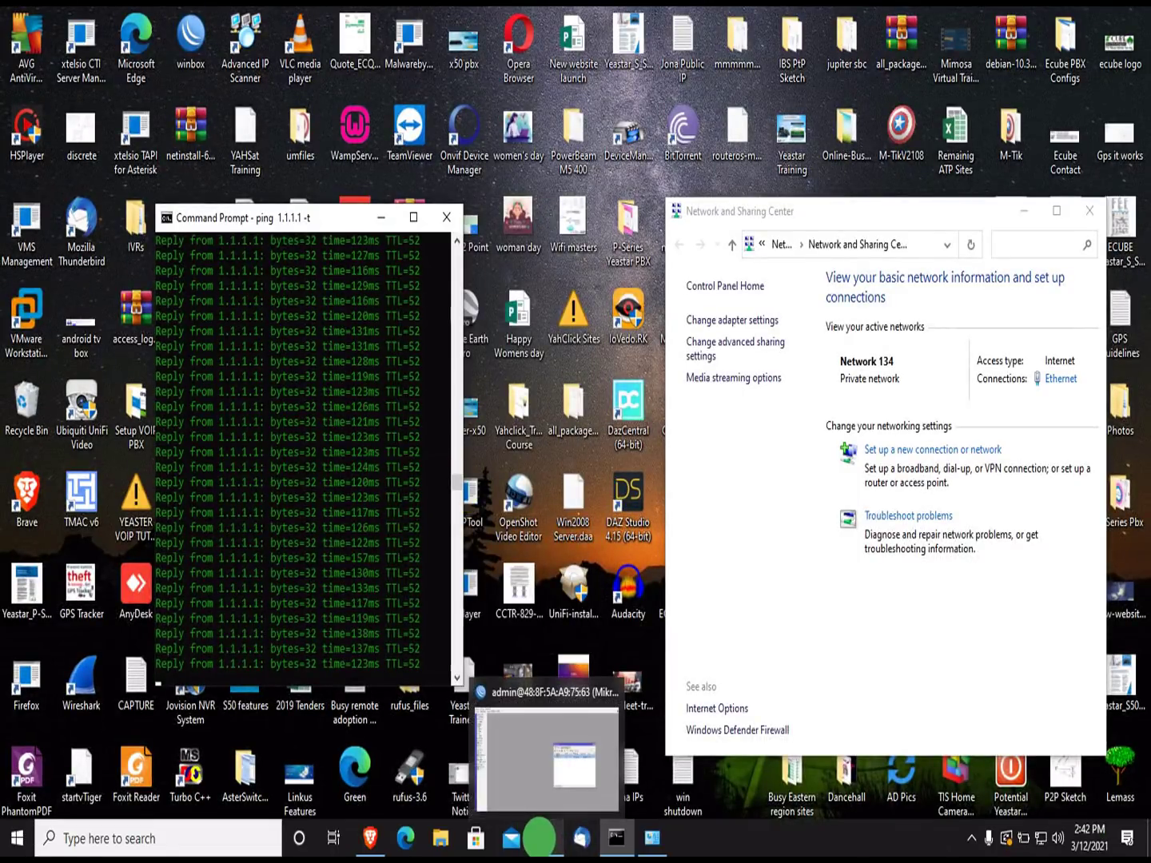
{"action": "left_click", "coordinate": [540, 837]}
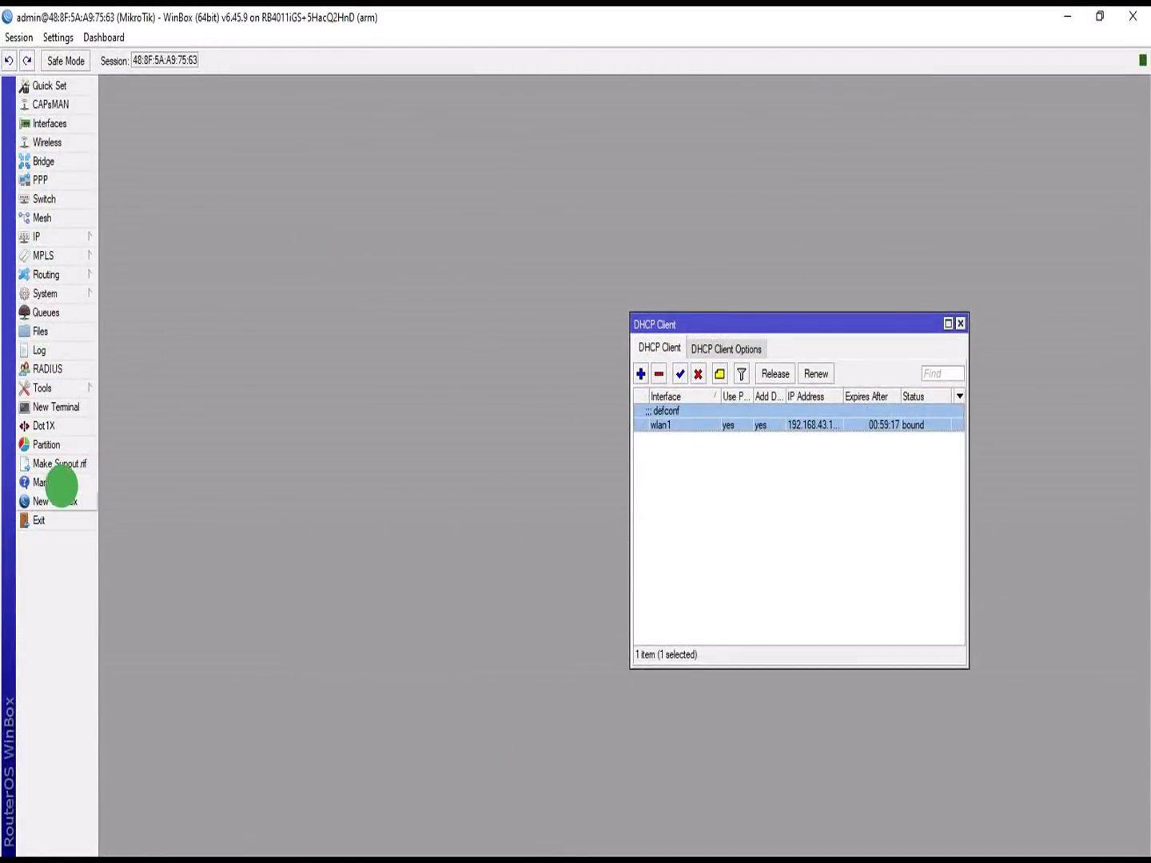
Step: Open a new WinBox login and connect to the v6.48.1 neighbour ending 73:26
{"action": "left_click", "coordinate": [47, 501]}
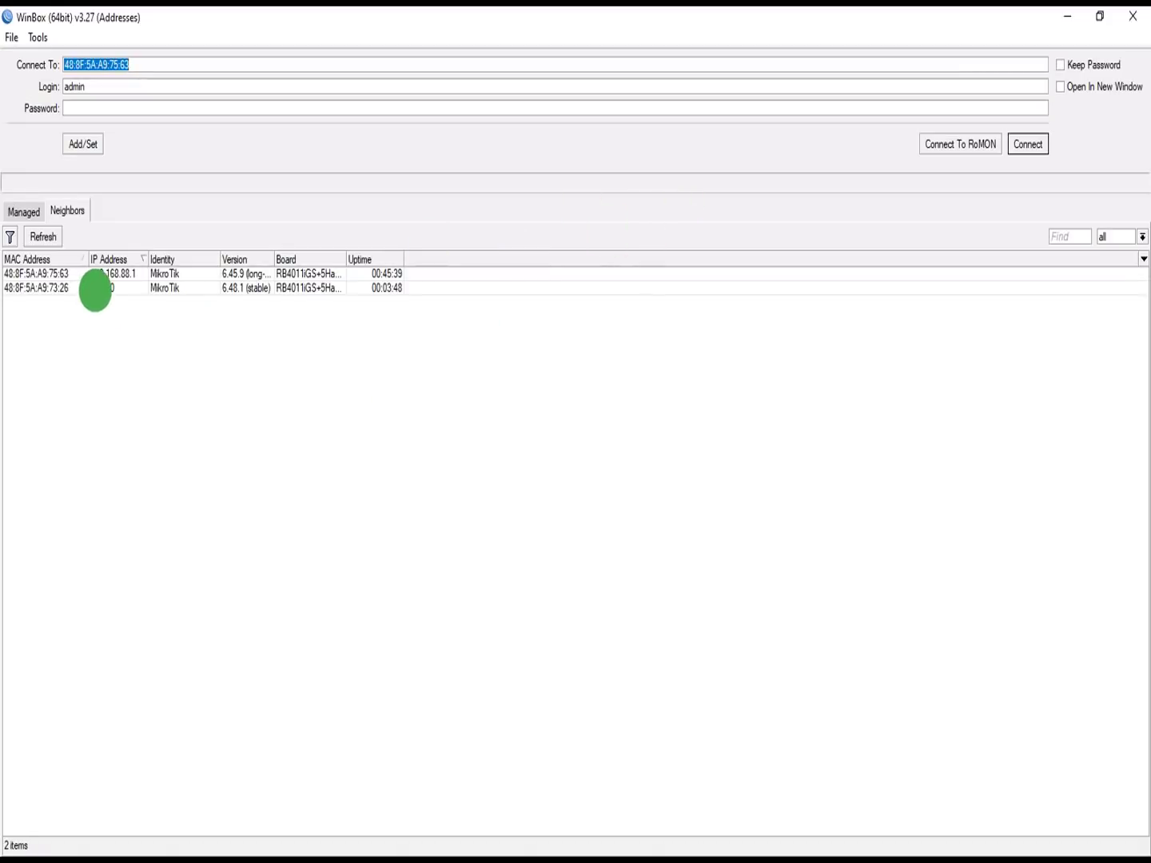
{"action": "left_click", "coordinate": [94, 290]}
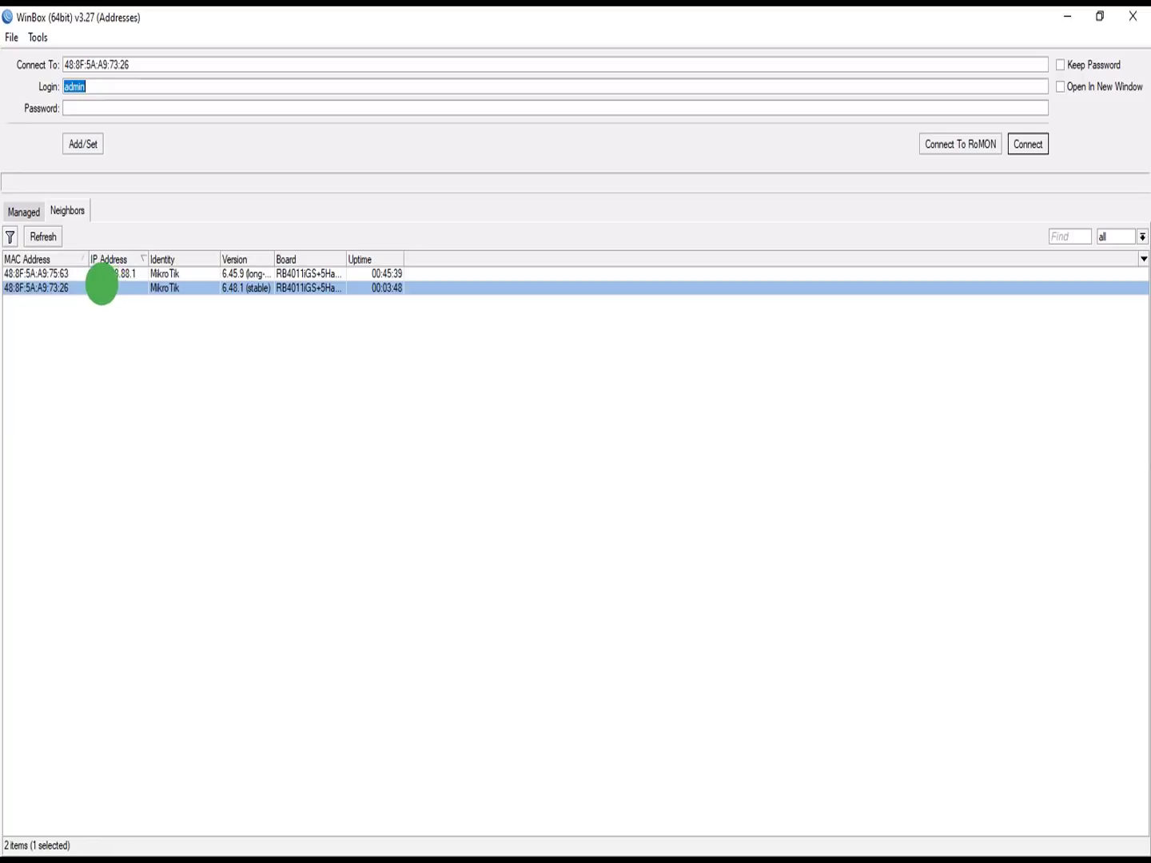
{"action": "left_click", "coordinate": [52, 273]}
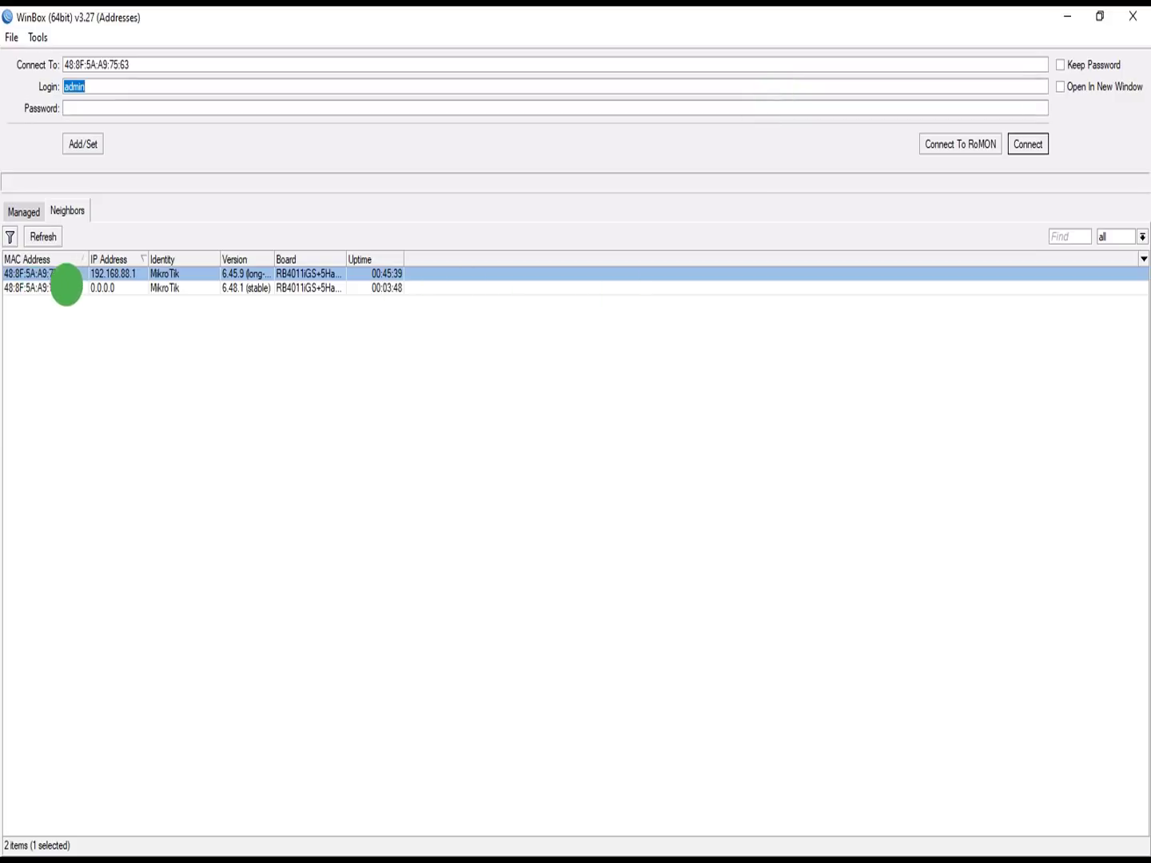
{"action": "left_click", "coordinate": [63, 287]}
{"action": "left_click", "coordinate": [1027, 144]}
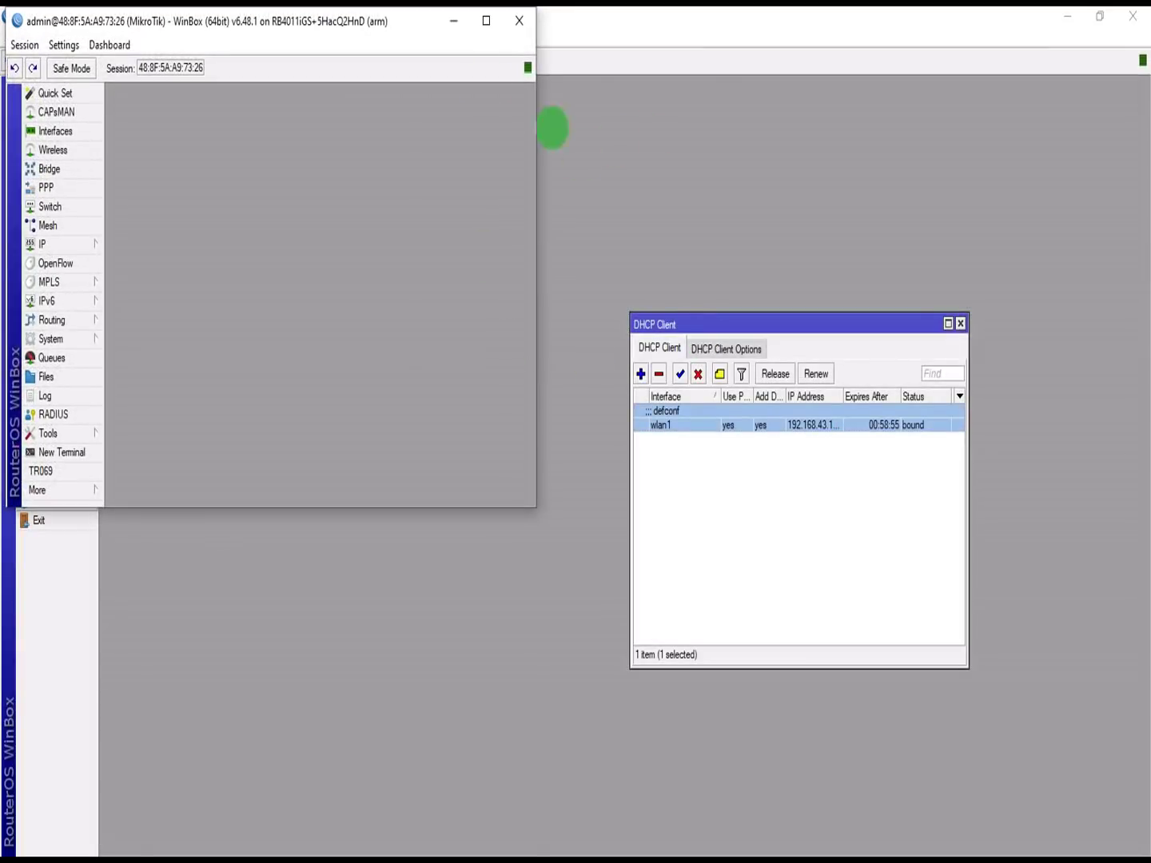
Step: Drag the new and main router session windows apart so both are visible
{"action": "left_click_drag", "start_coordinate": [401, 24], "coordinate": [410, 150]}
{"action": "left_click_drag", "start_coordinate": [603, 36], "coordinate": [1147, 380]}
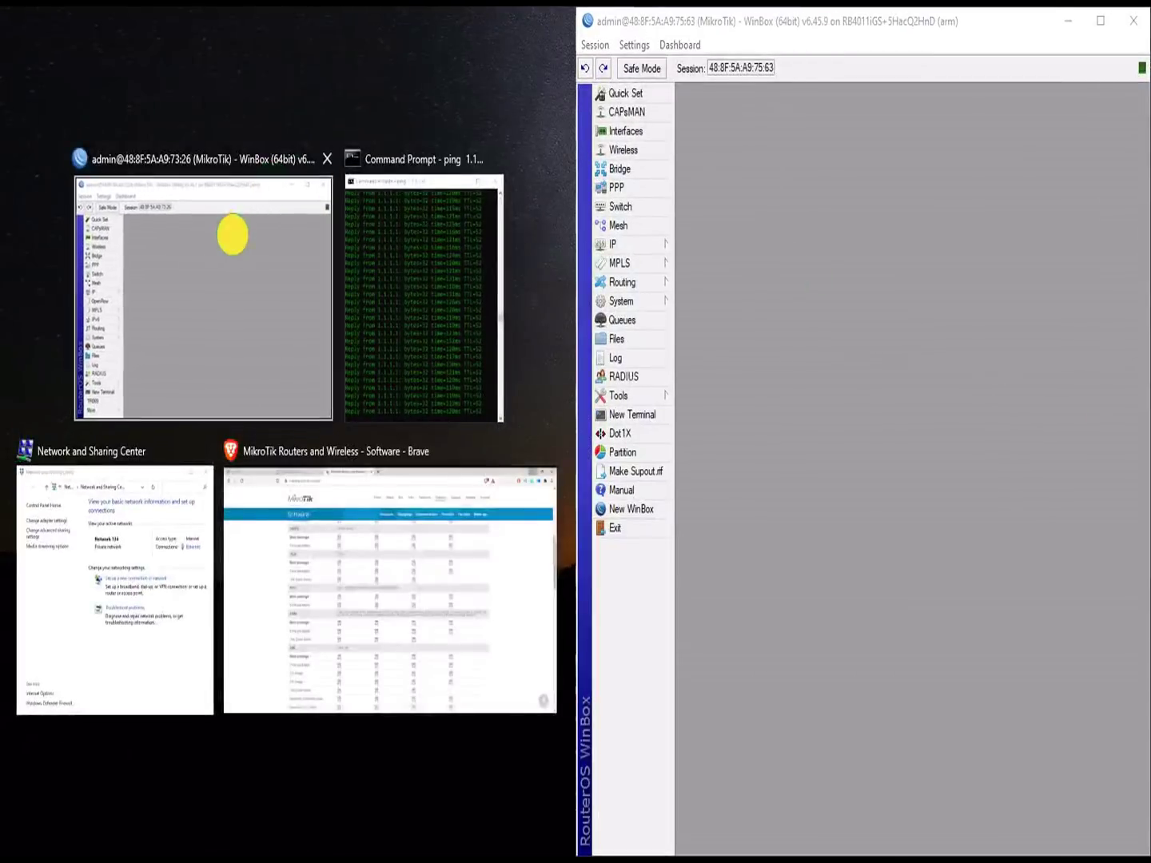
{"action": "left_click", "coordinate": [231, 236]}
Step: Tile the two router sessions side by side, with the main router on the left
{"action": "left_click", "coordinate": [824, 386]}
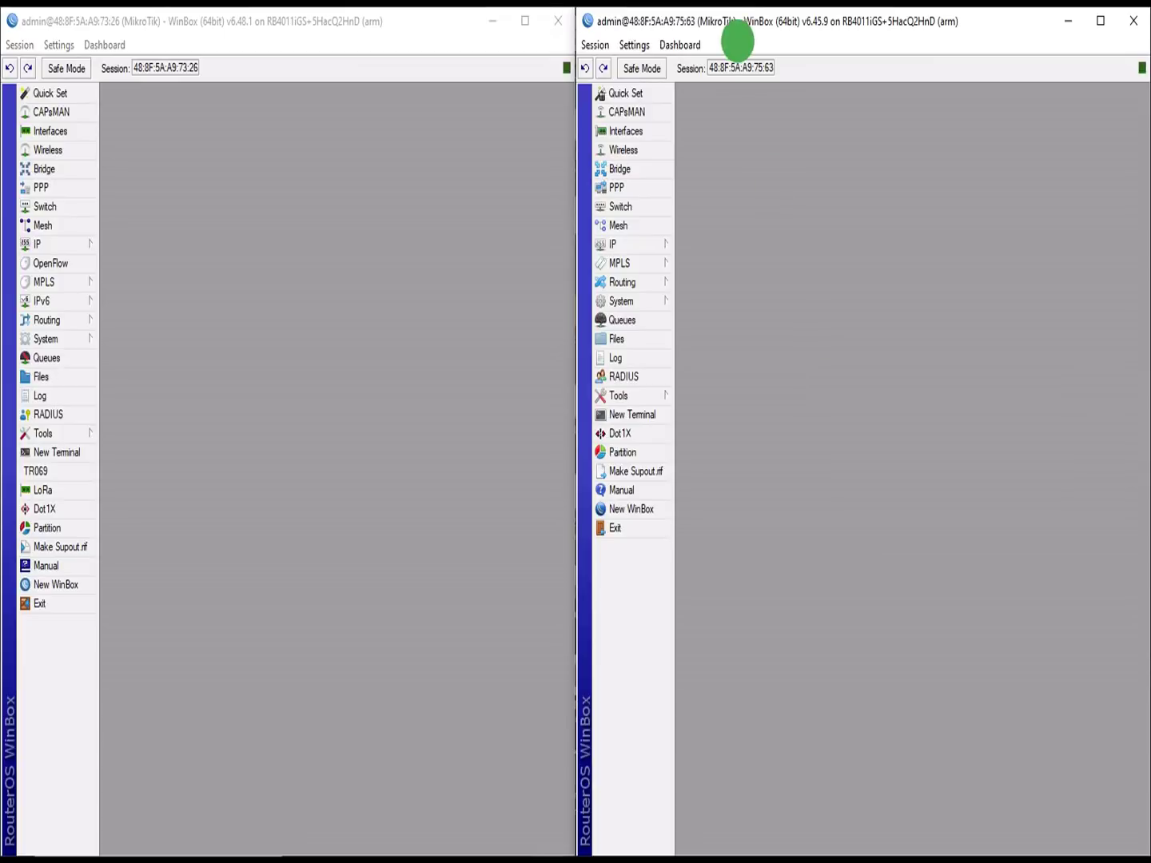
{"action": "left_click", "coordinate": [689, 24]}
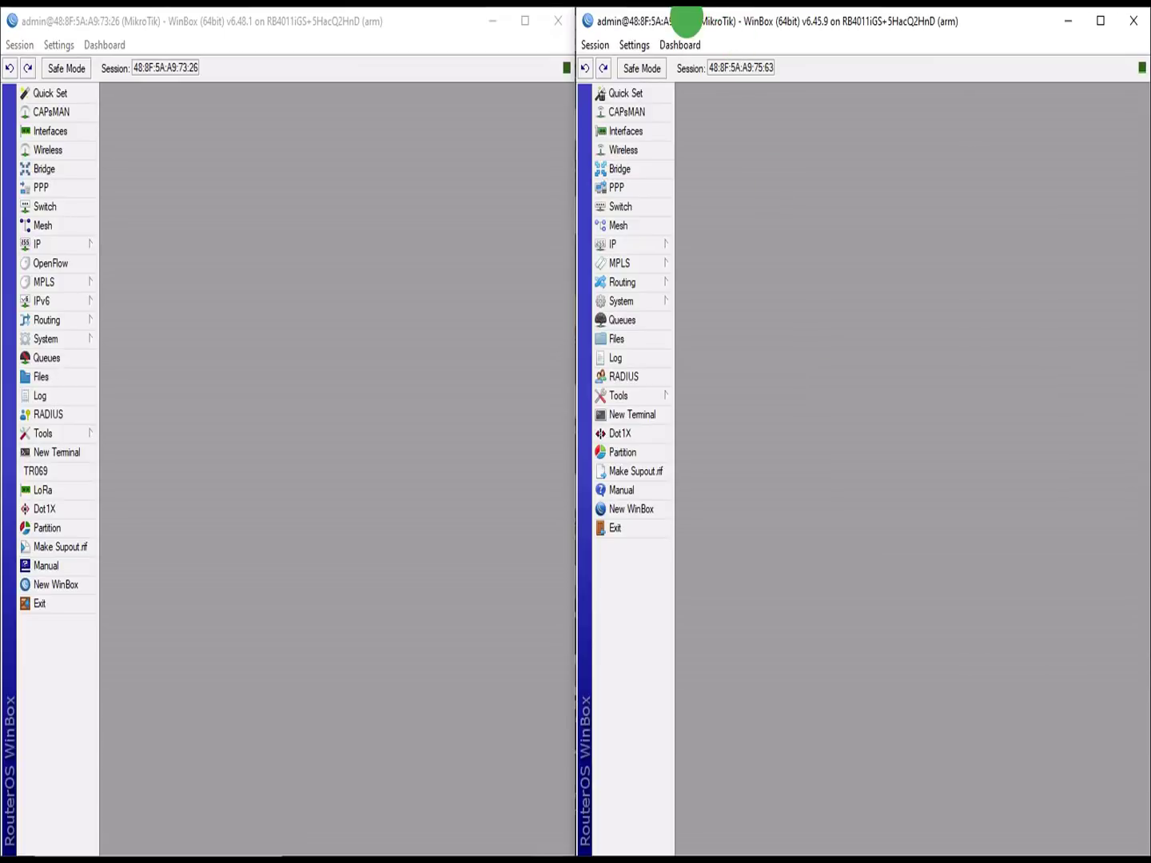
{"action": "left_click_drag", "start_coordinate": [702, 25], "coordinate": [38, 188]}
{"action": "left_click_drag", "start_coordinate": [238, 23], "coordinate": [1147, 264]}
{"action": "left_click", "coordinate": [241, 244]}
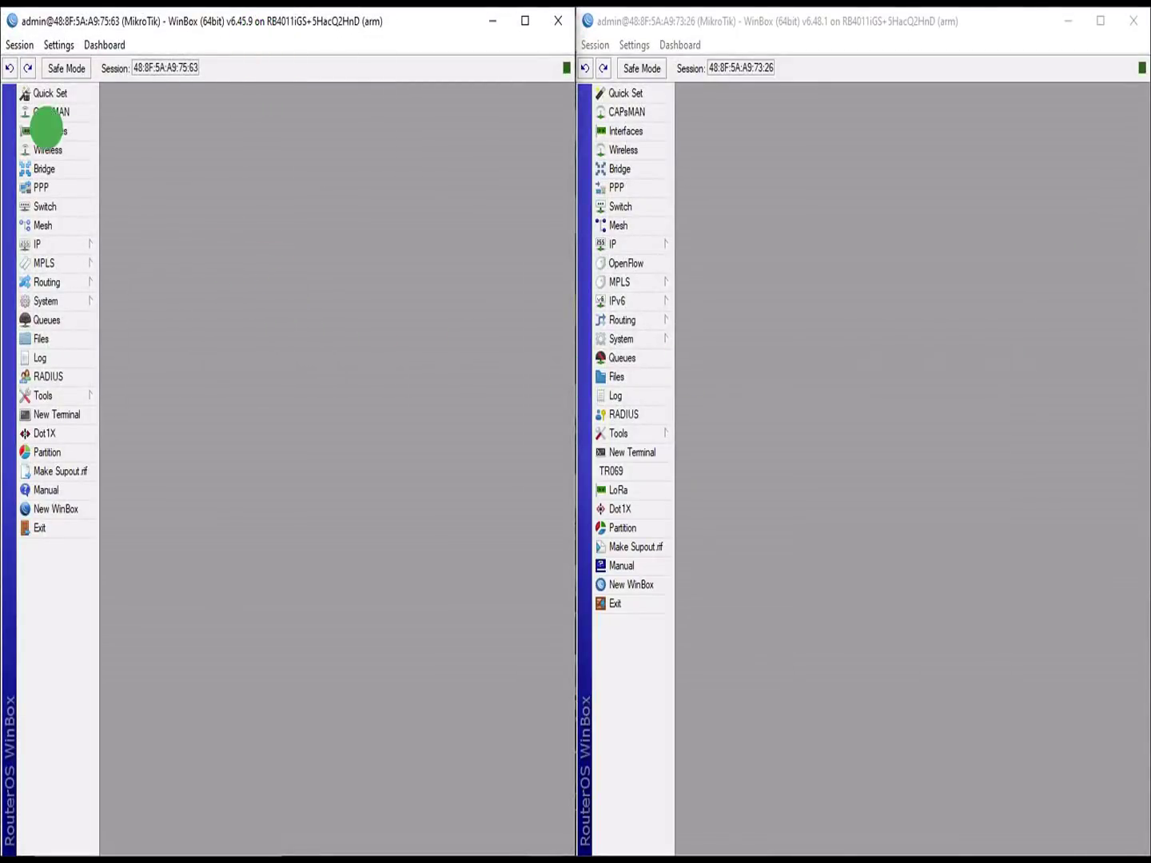
Step: Open the main router's IP > DHCP Client list and position it near the top
{"action": "left_click", "coordinate": [64, 244]}
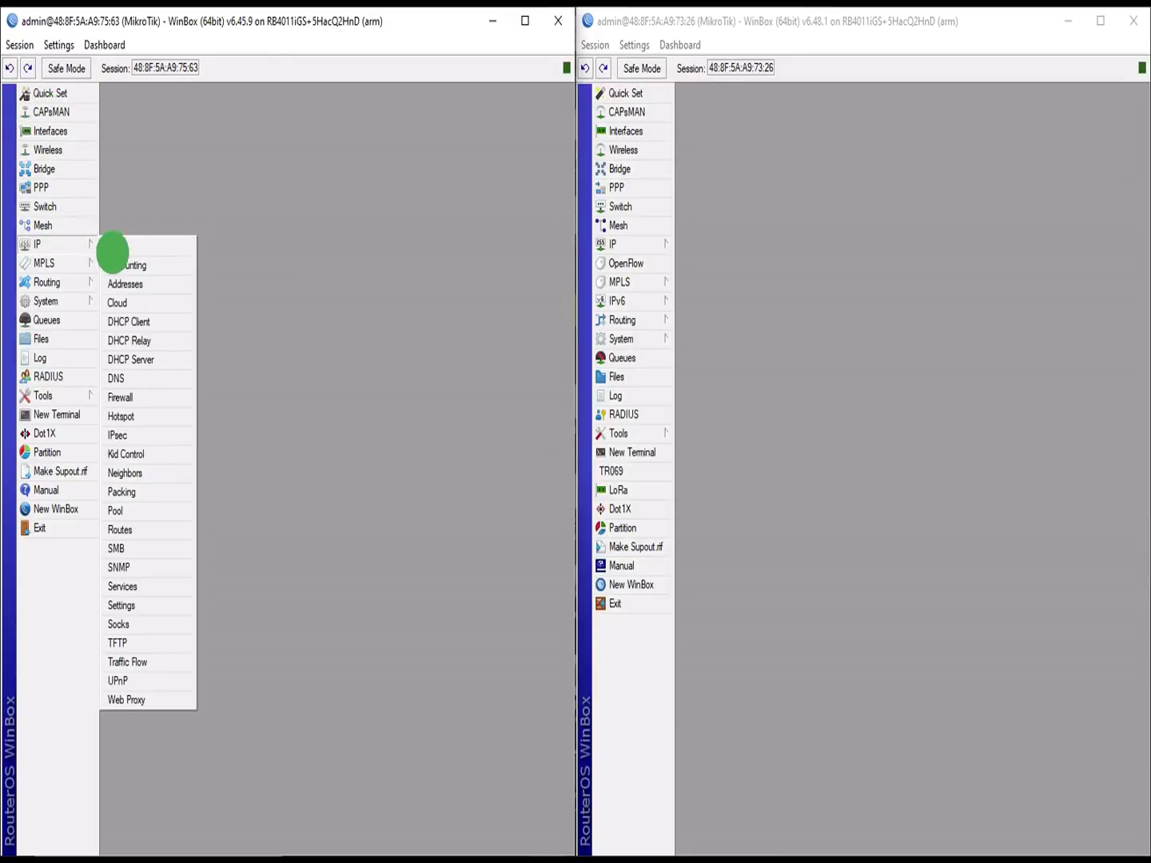
{"action": "left_click", "coordinate": [139, 324]}
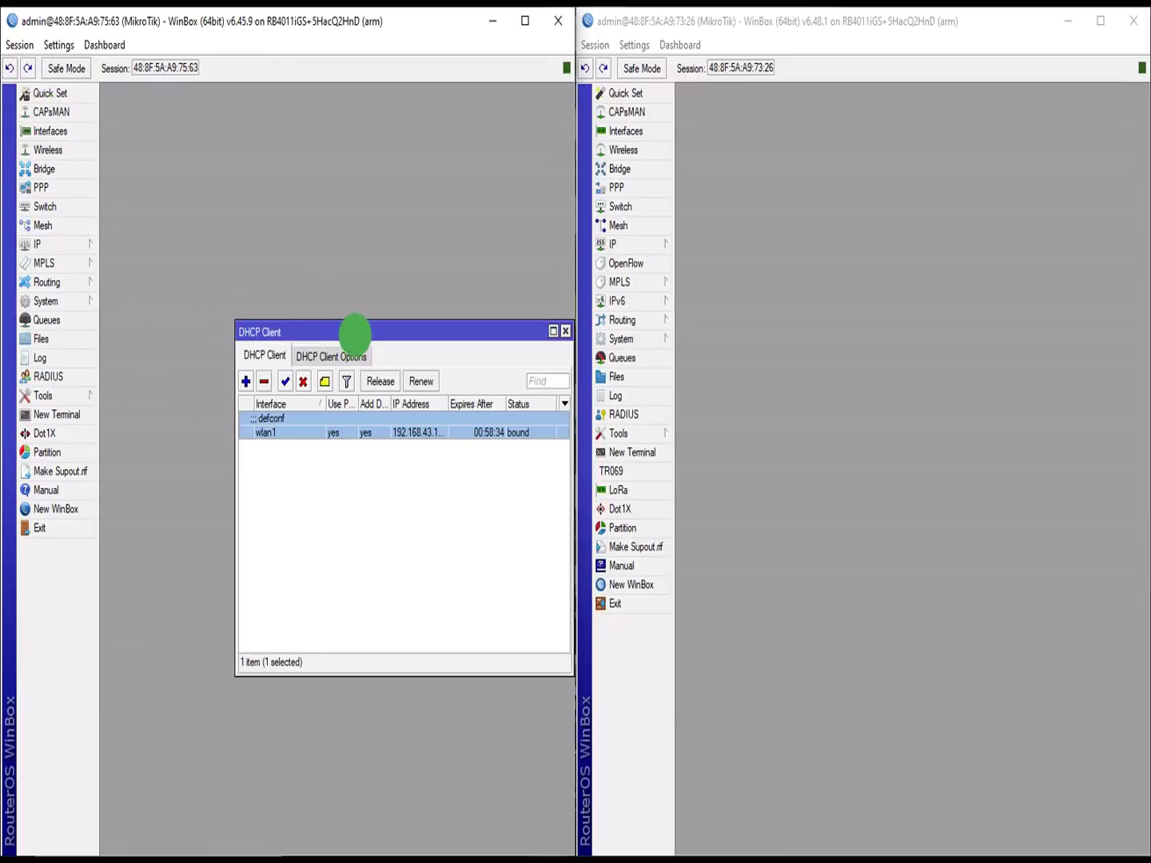
{"action": "left_click_drag", "start_coordinate": [352, 330], "coordinate": [283, 277]}
{"action": "left_click", "coordinate": [342, 522]}
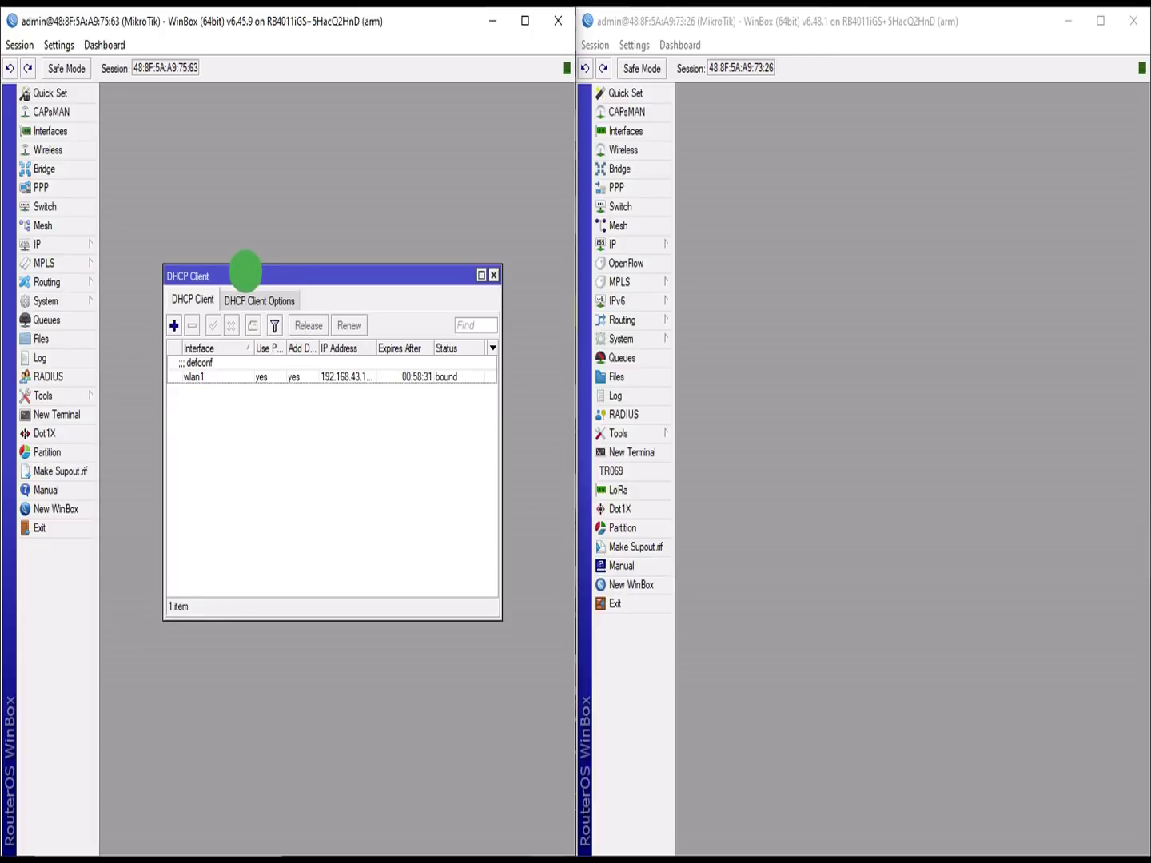
{"action": "left_click_drag", "start_coordinate": [244, 274], "coordinate": [254, 97]}
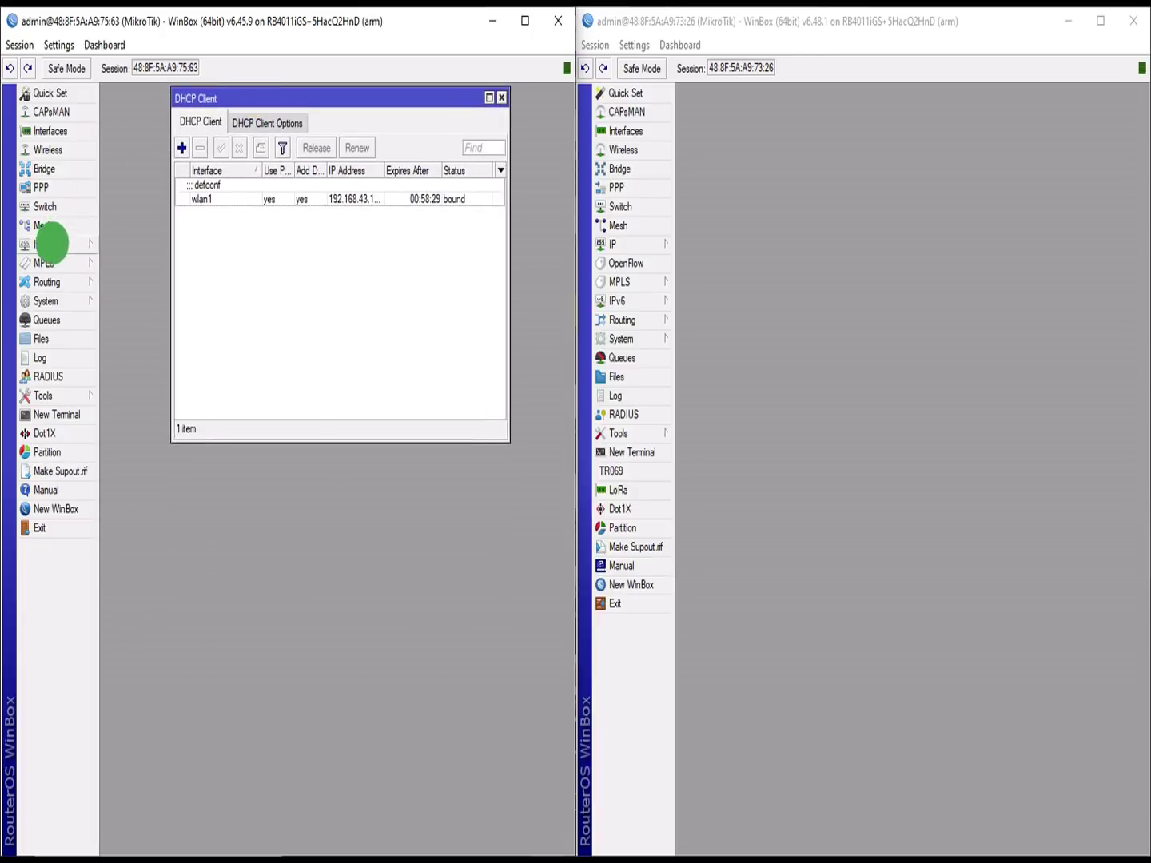
Step: Open the main router's DHCP Server window below it, showing dhcp1 on the bridge
{"action": "left_click", "coordinate": [51, 244]}
{"action": "left_click", "coordinate": [151, 359]}
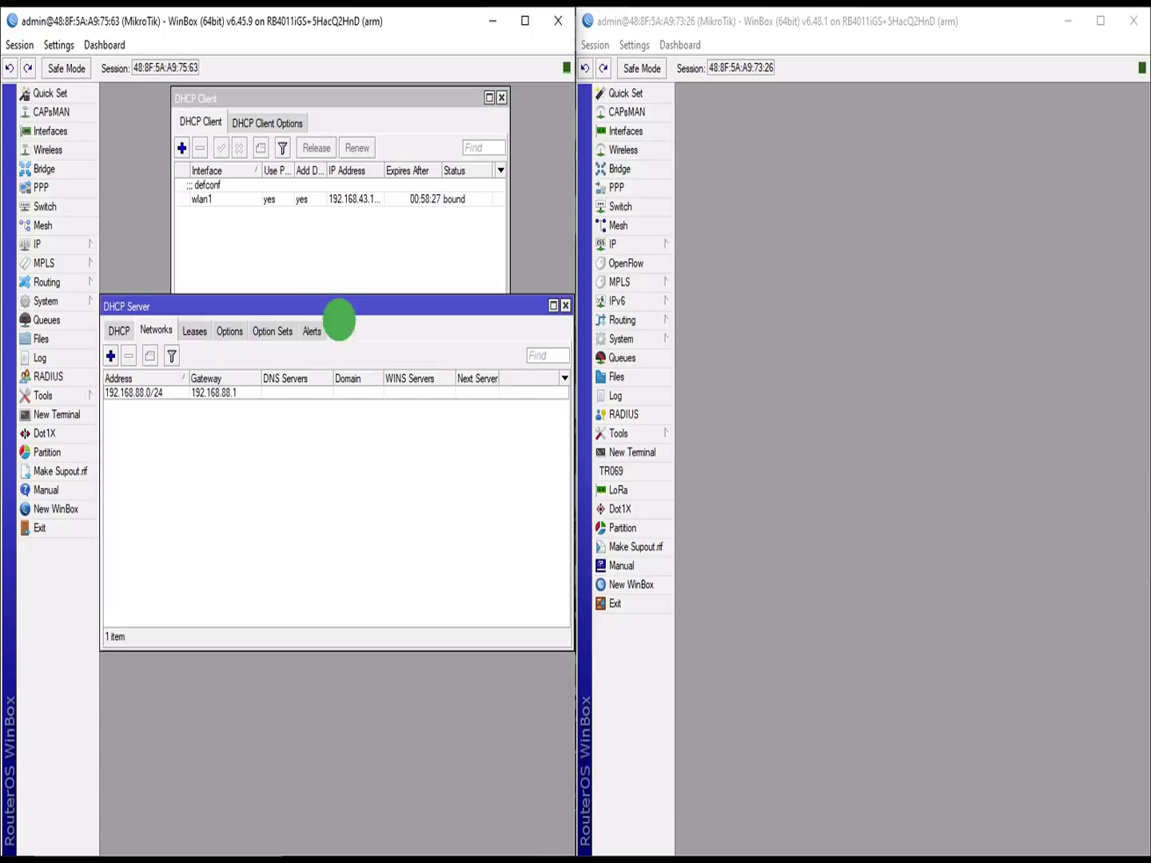
{"action": "left_click_drag", "start_coordinate": [295, 383], "coordinate": [301, 455]}
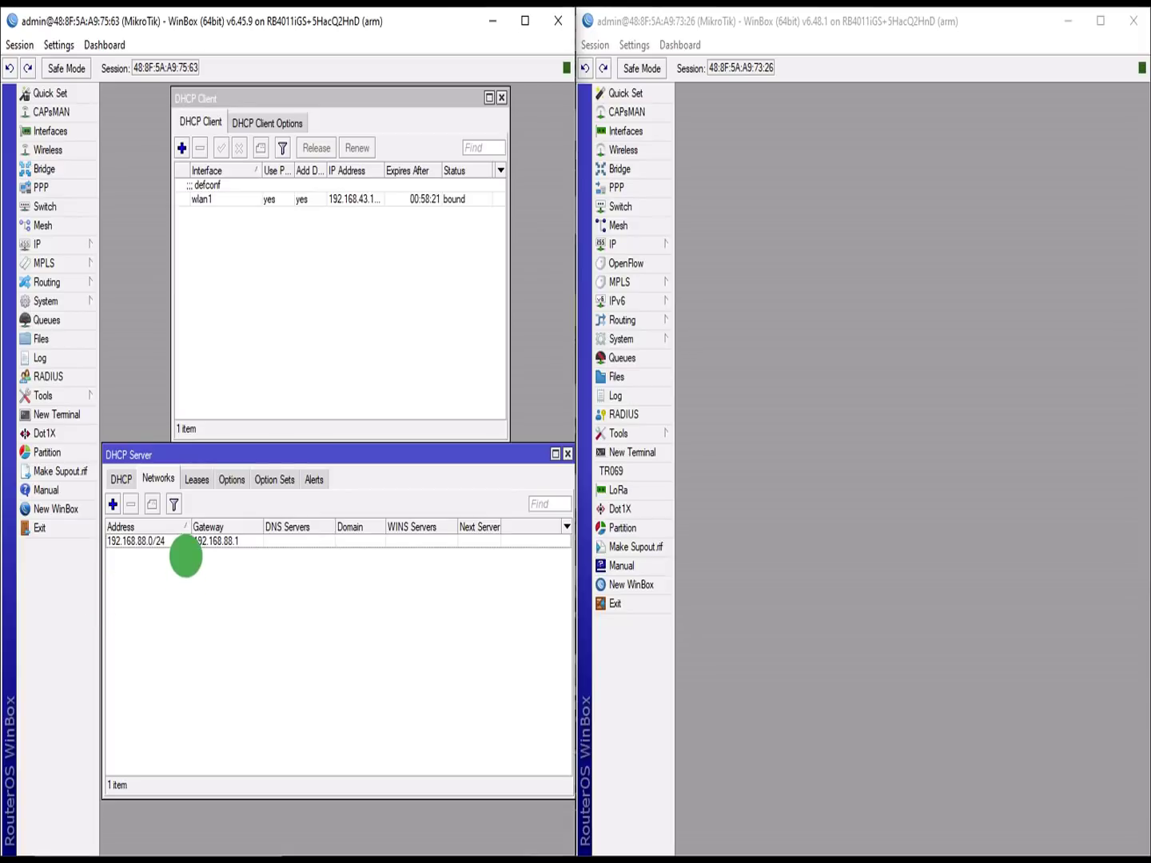
{"action": "left_click", "coordinate": [121, 480]}
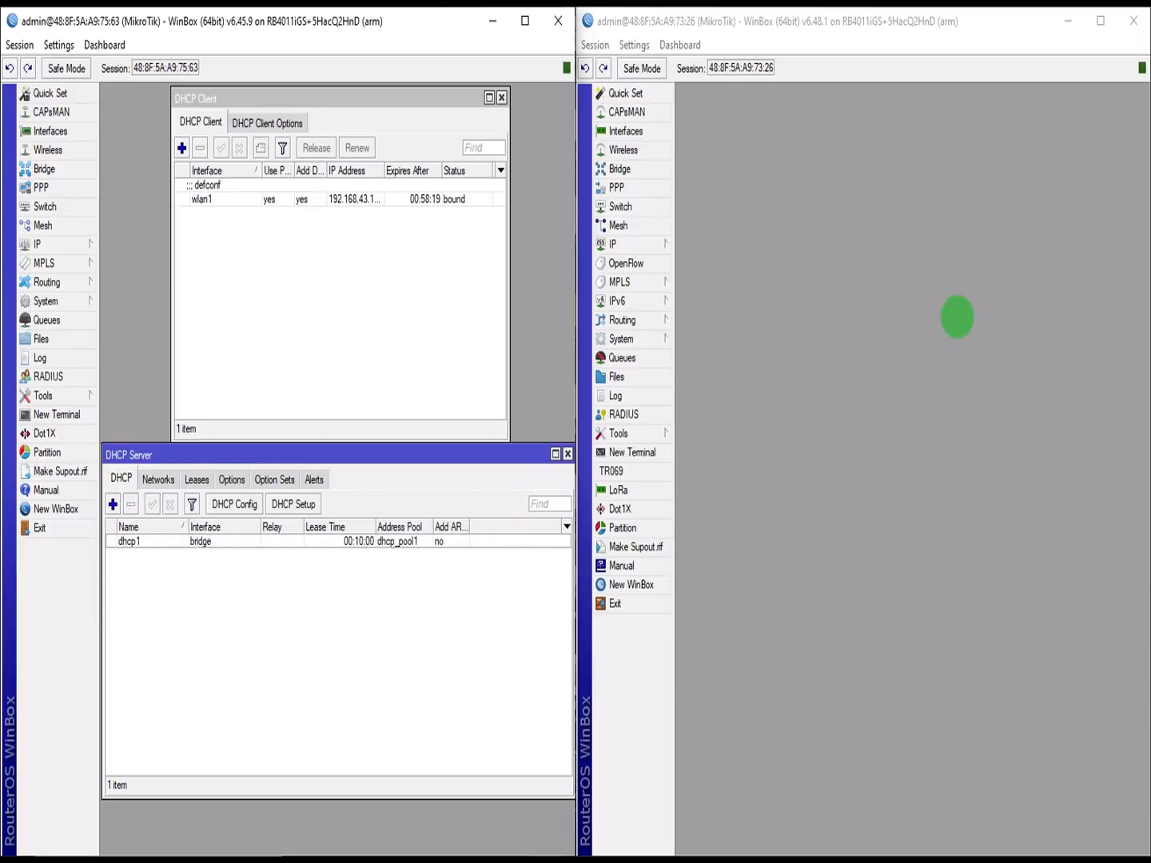
Step: Open the second router's empty IP > Addresses list and move it lower
{"action": "left_click", "coordinate": [956, 317]}
{"action": "left_click", "coordinate": [667, 243]}
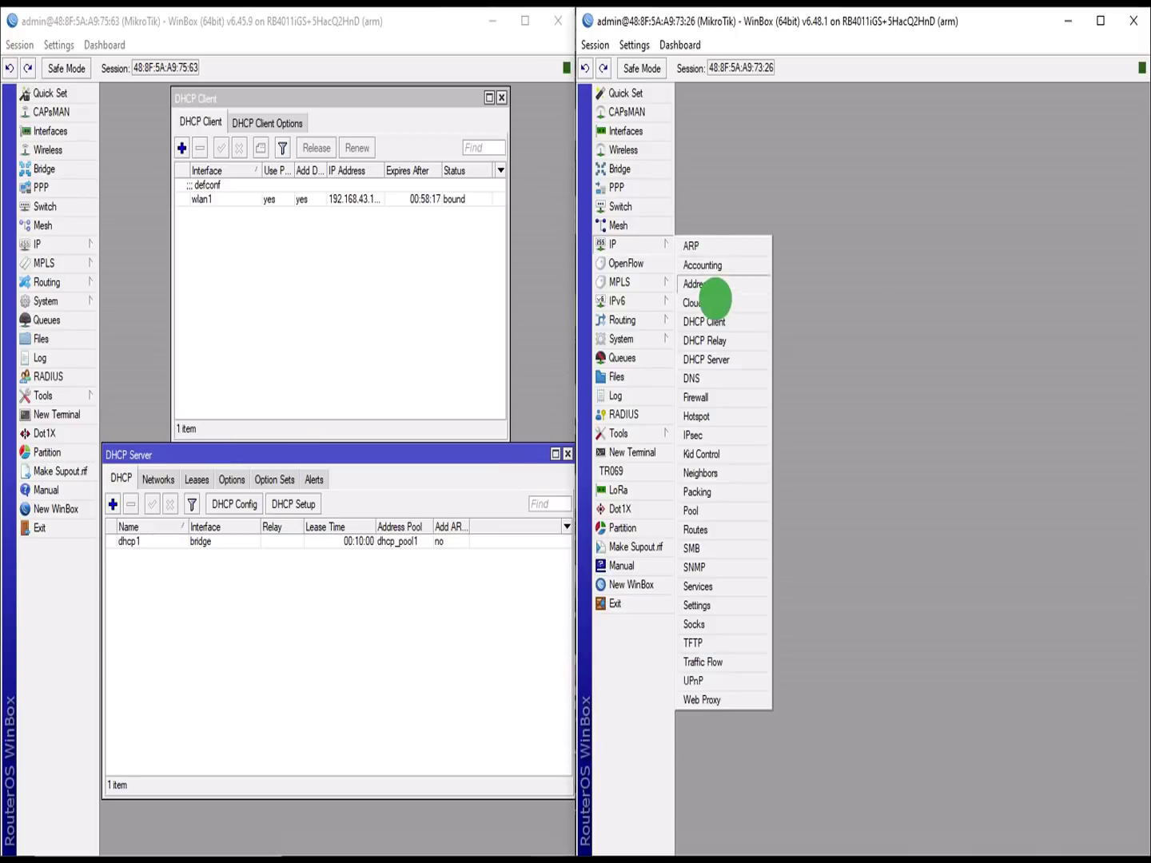
{"action": "left_click", "coordinate": [717, 283]}
{"action": "left_click_drag", "start_coordinate": [875, 313], "coordinate": [878, 495]}
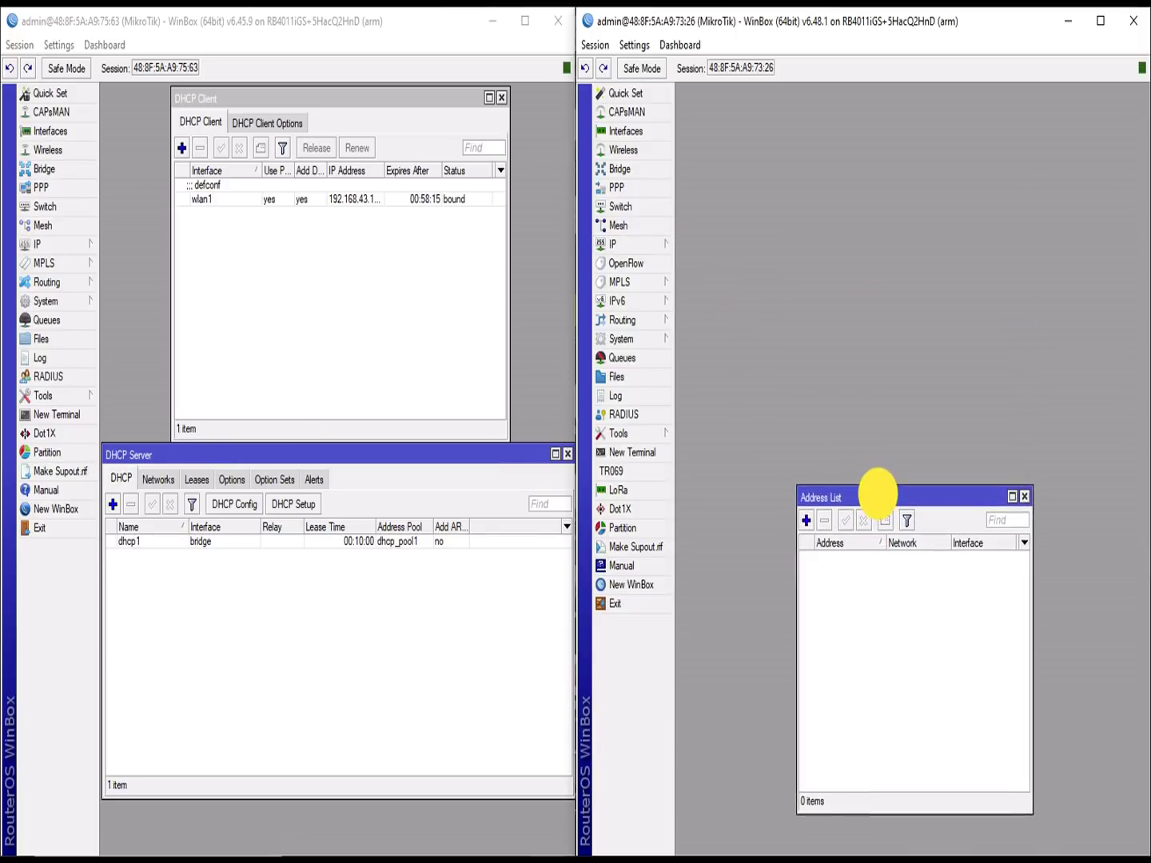
Step: Check the second router's Log and its empty Firewall rules, closing both afterwards
{"action": "left_click", "coordinate": [627, 390]}
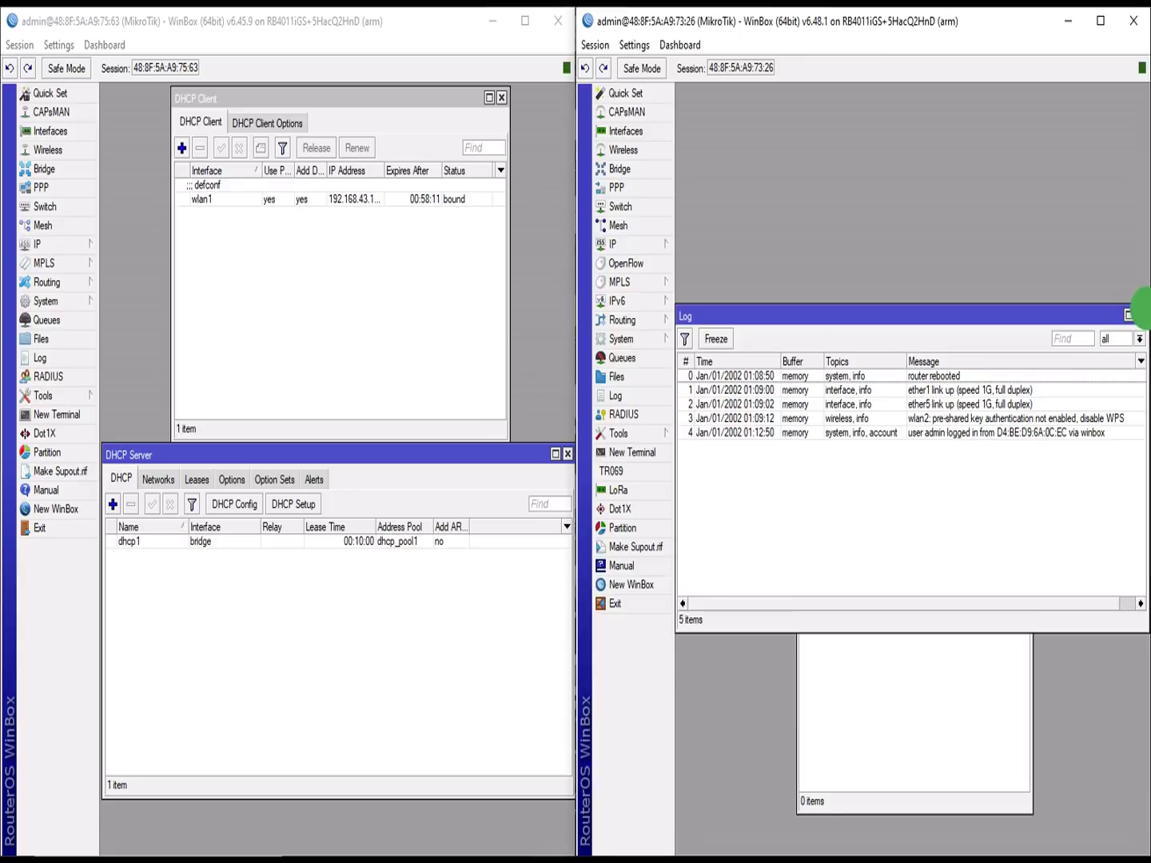
{"action": "left_click", "coordinate": [1141, 315]}
{"action": "left_click", "coordinate": [624, 241]}
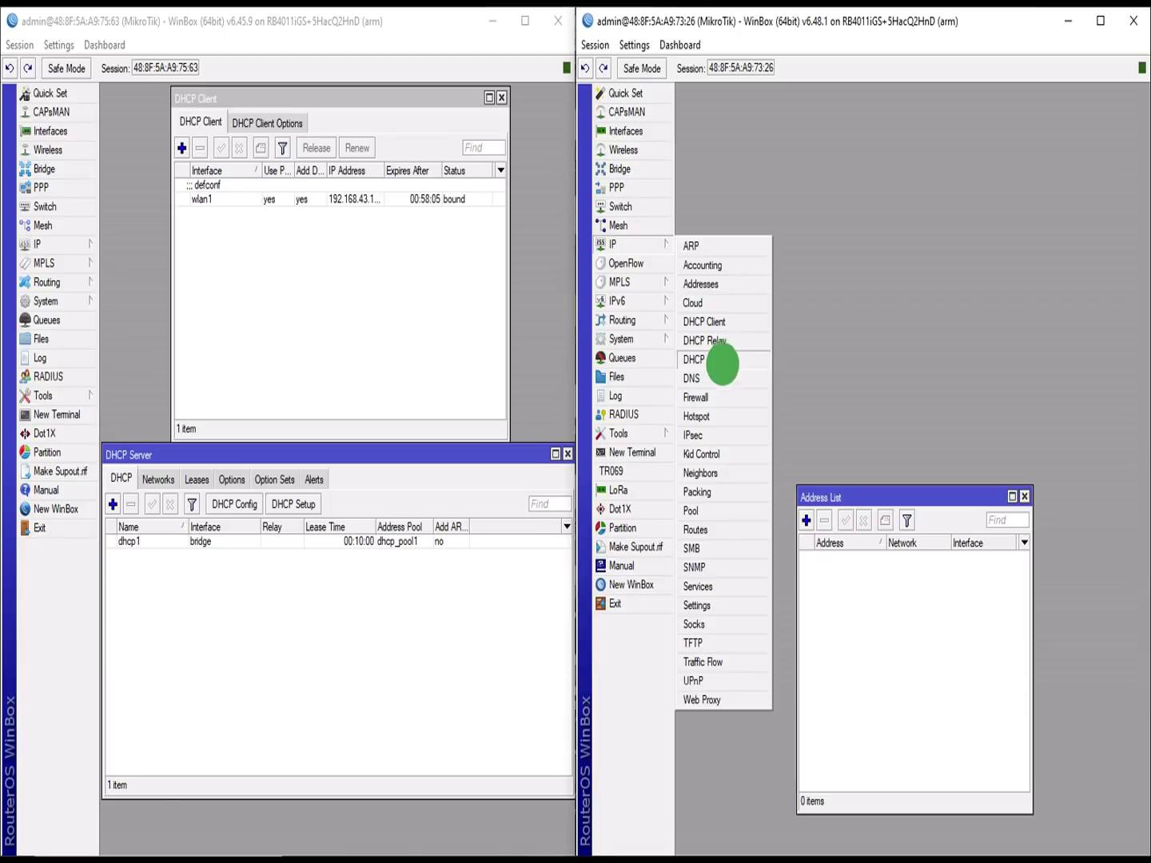
{"action": "left_click", "coordinate": [706, 400]}
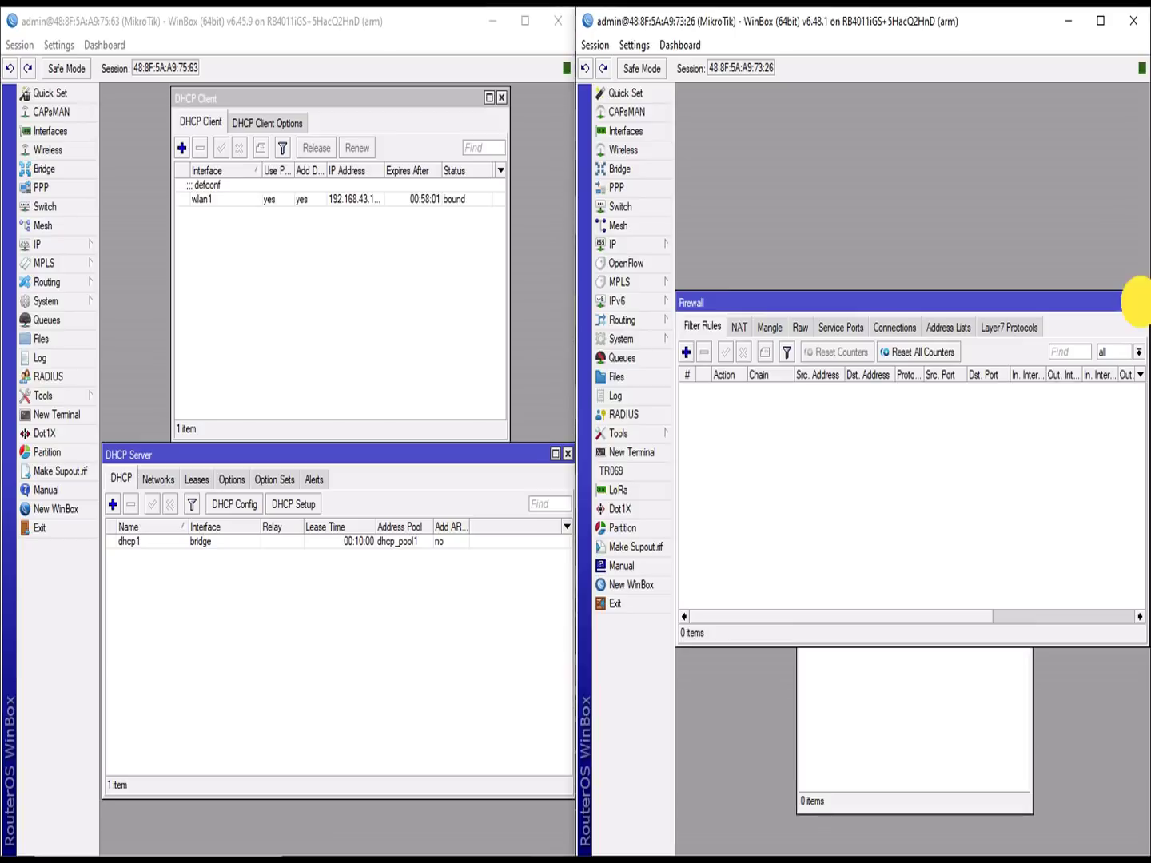
{"action": "left_click", "coordinate": [1135, 303]}
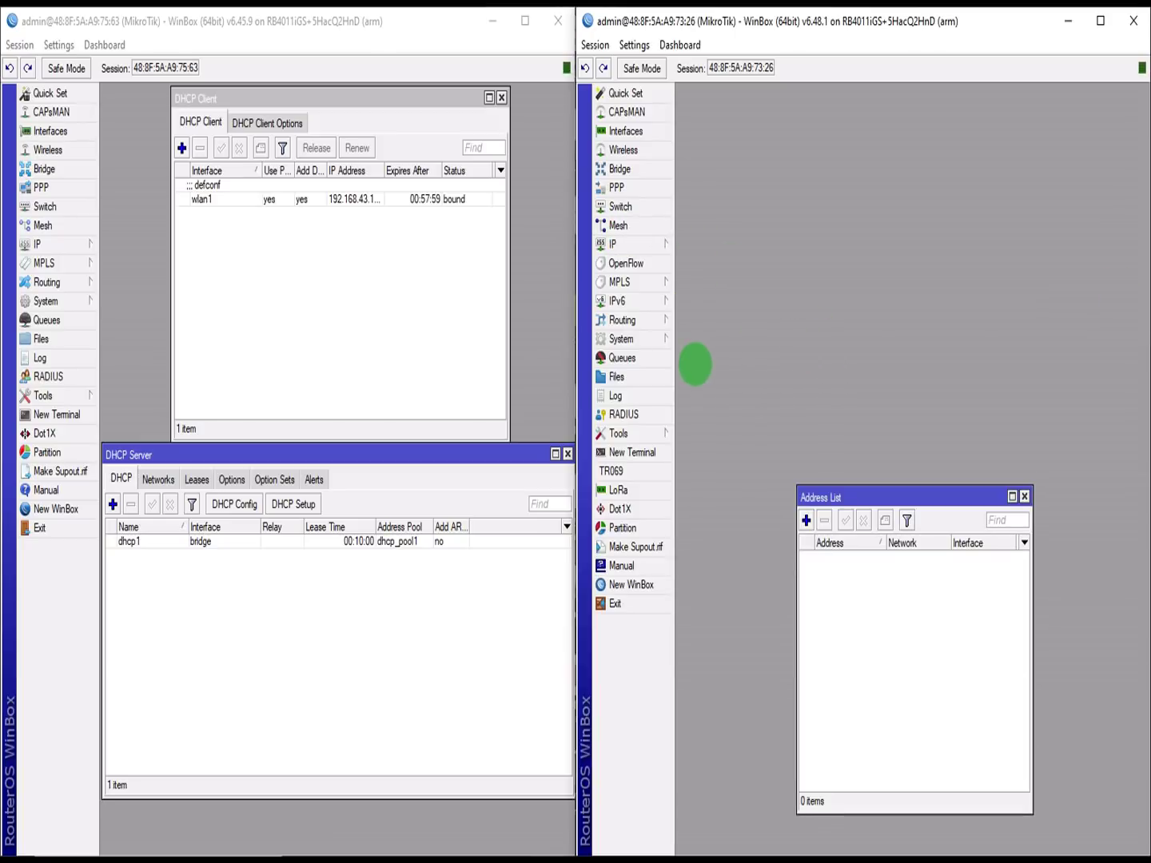